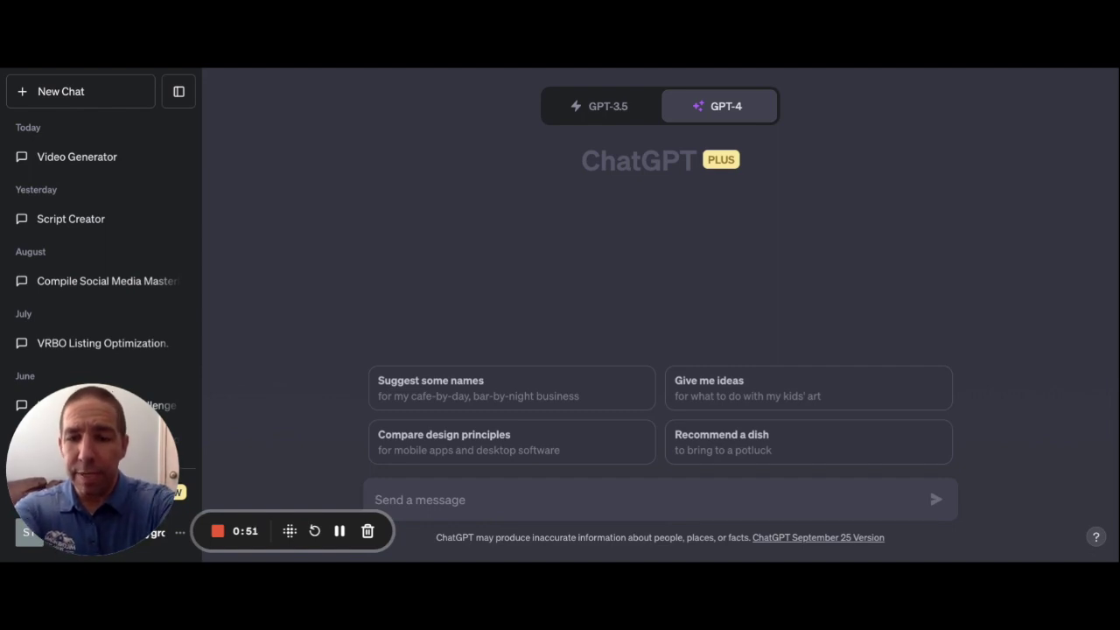
pyautogui.write("I'm ")
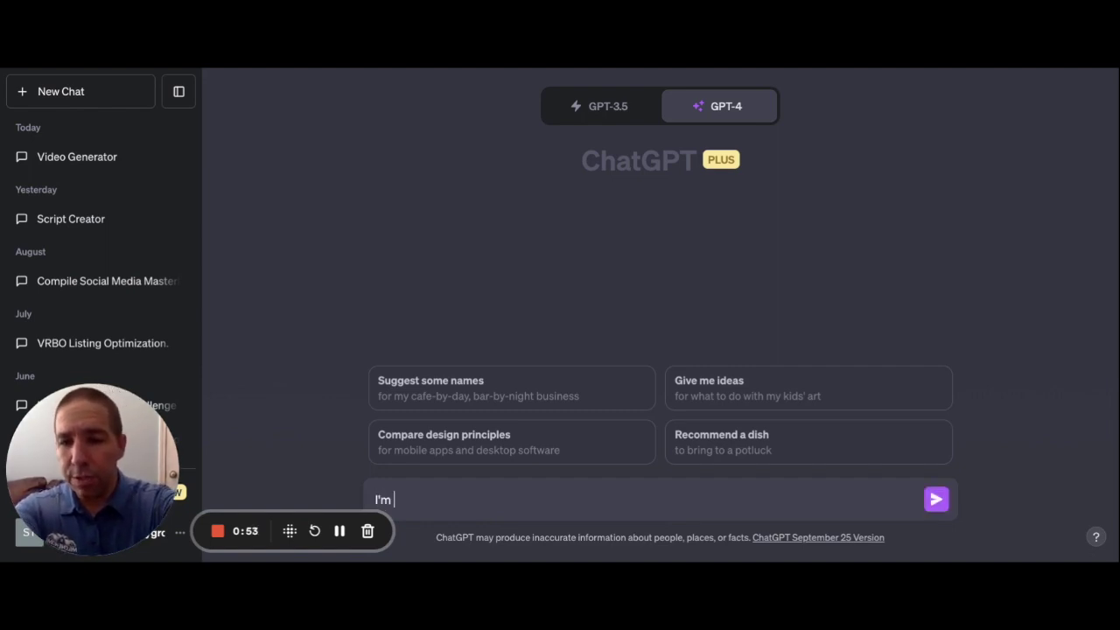
pyautogui.write('a realtor ')
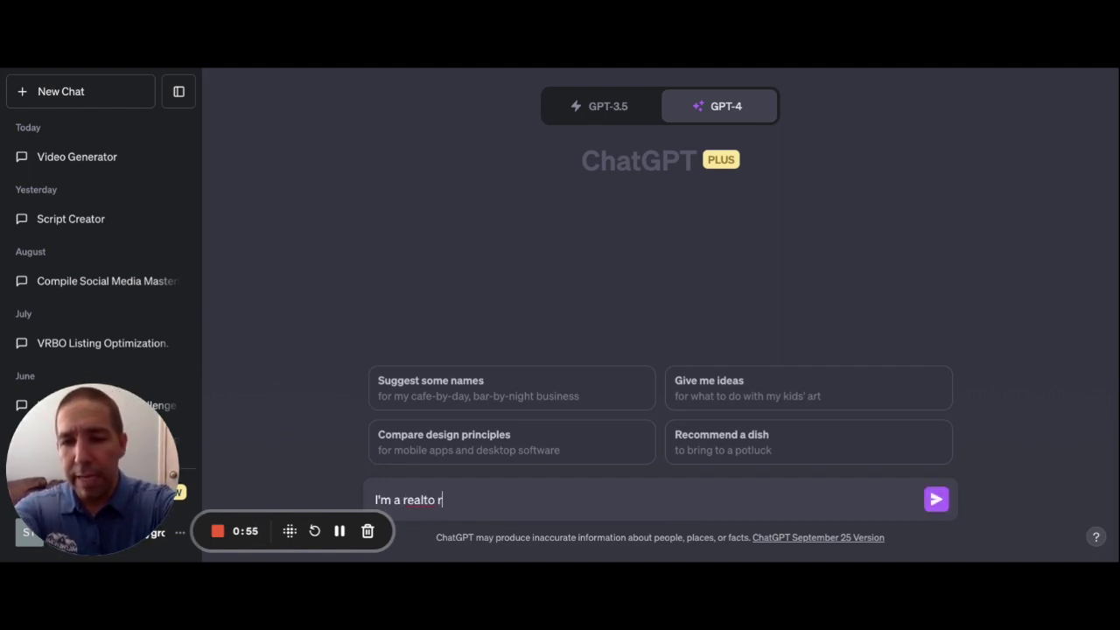
pyautogui.write('and I')
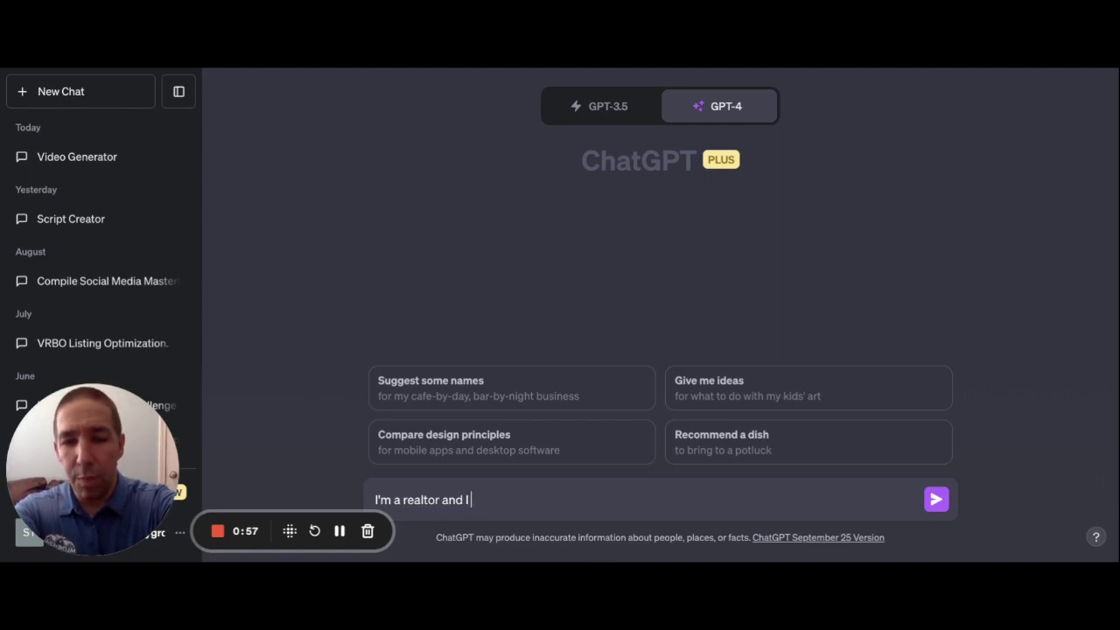
pyautogui.write(' need help.....')
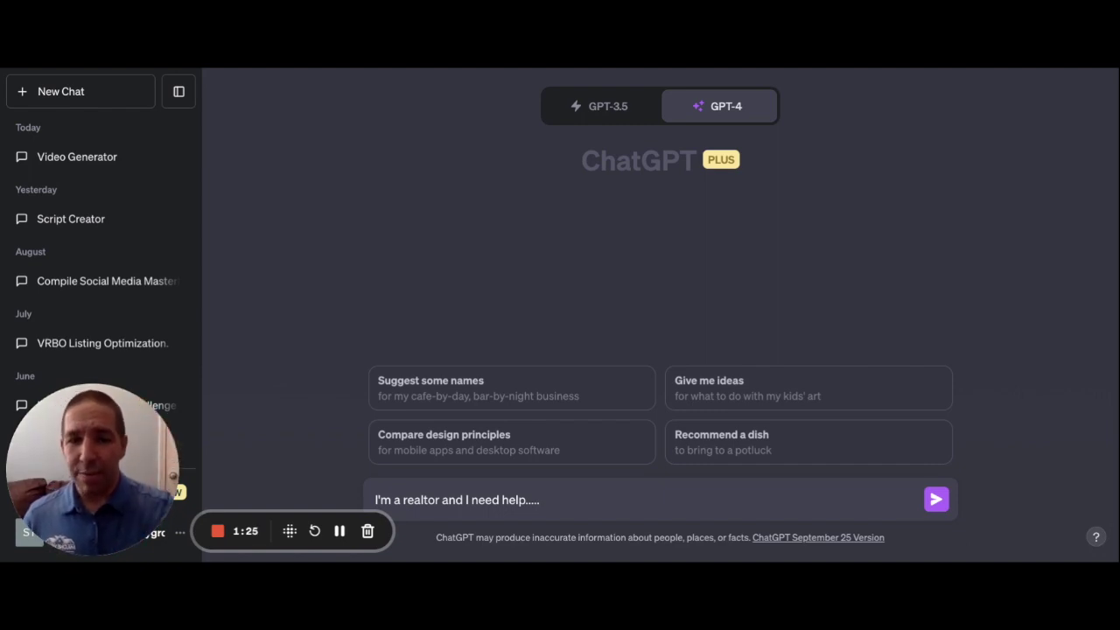
pyautogui.tripleClick(598, 504)
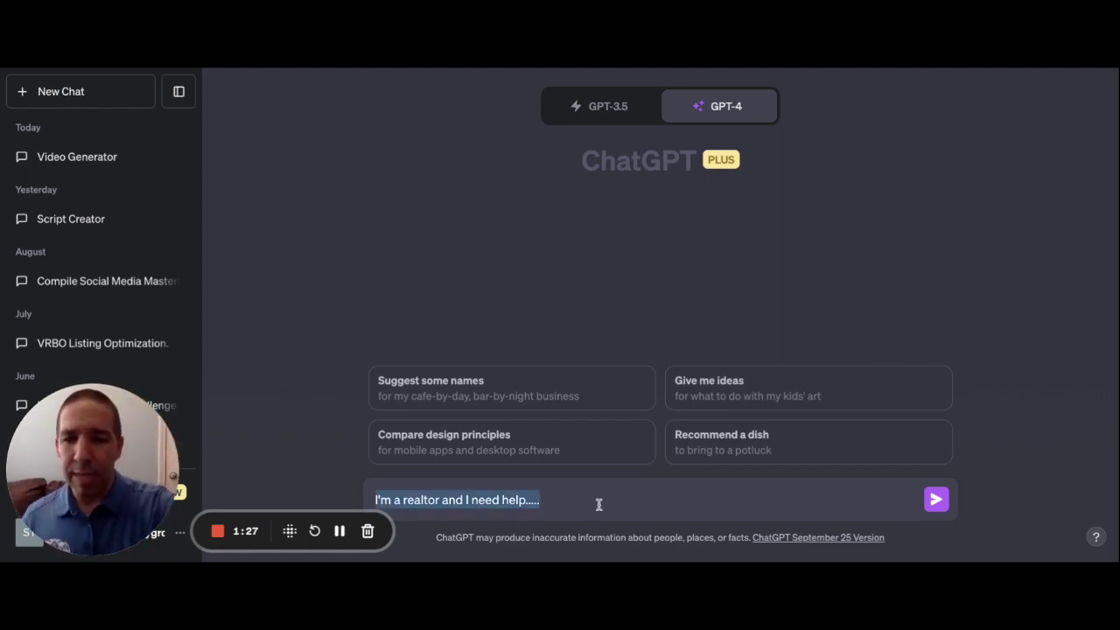
pyautogui.press('BackSpace')
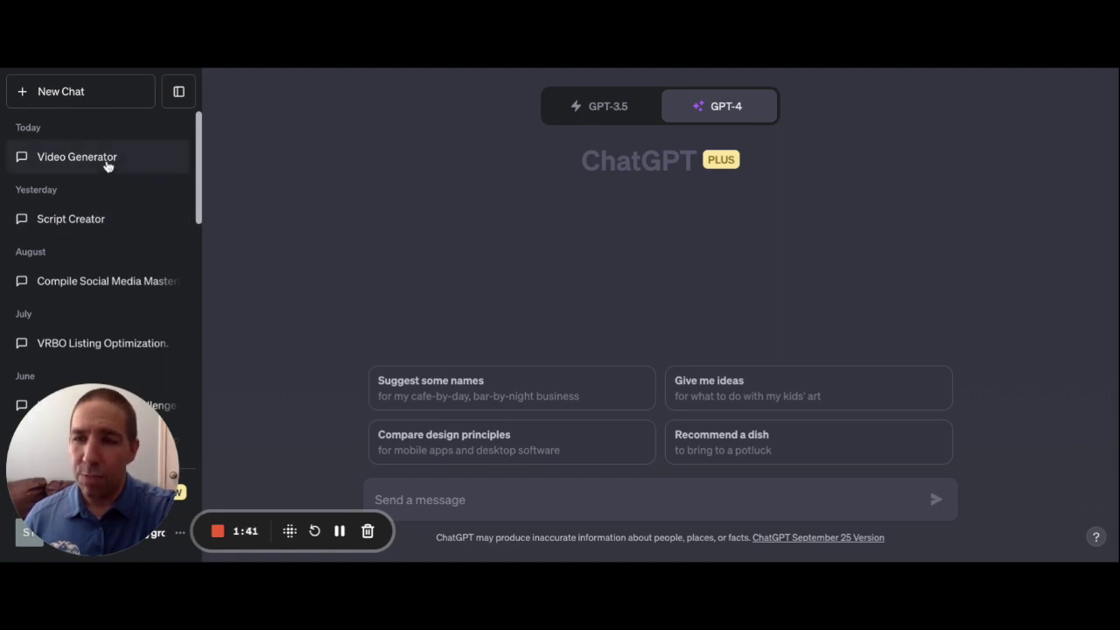
# Open the Script Creator conversation and go back to its first prompt
pyautogui.click(103, 227)
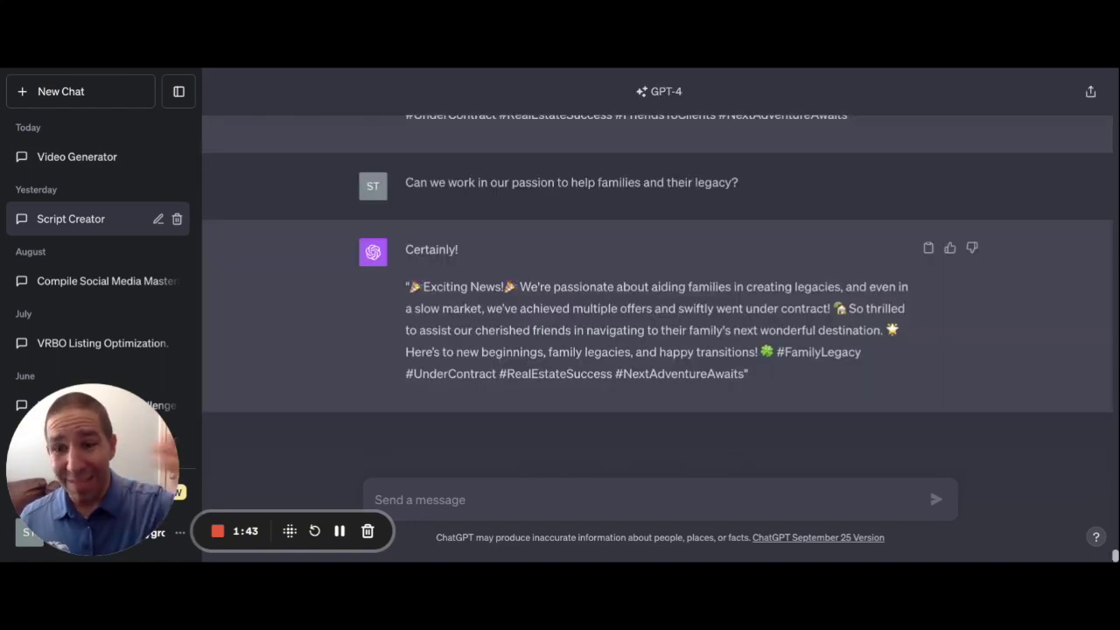
pyautogui.scroll(5, 1093, 345)
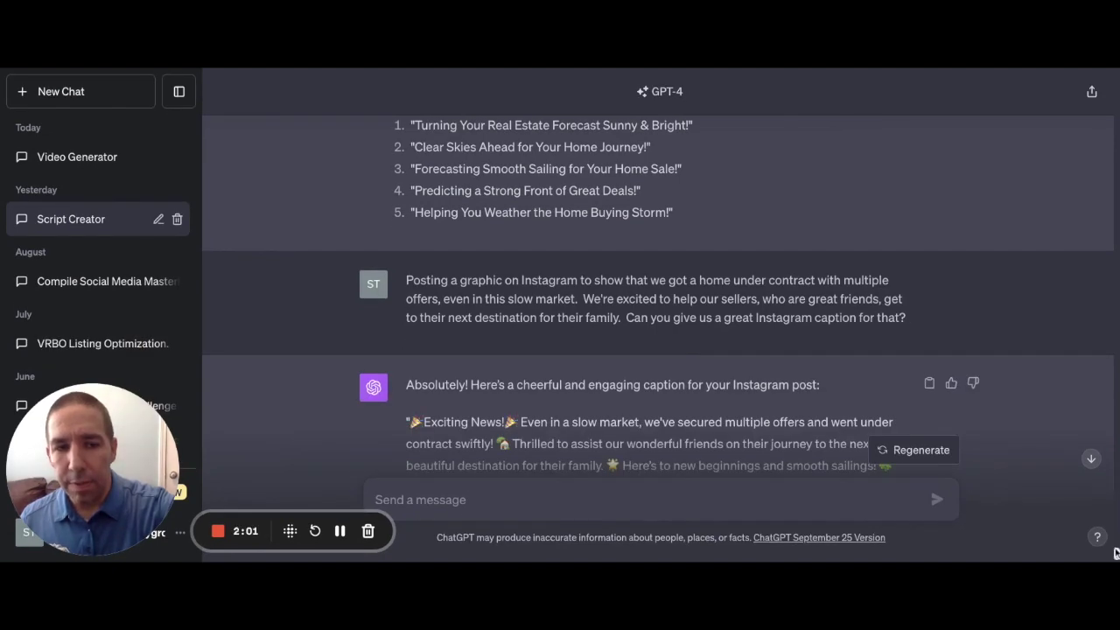
pyautogui.scroll(20, 1115, 461)
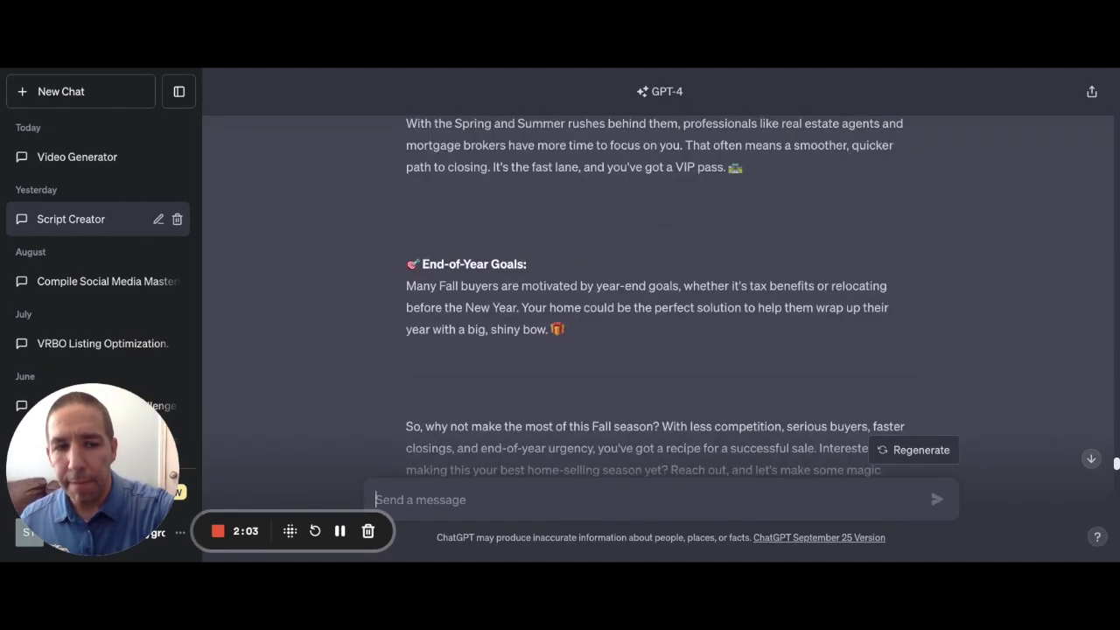
pyautogui.moveTo(1116, 460); pyautogui.dragTo(1116, 74)
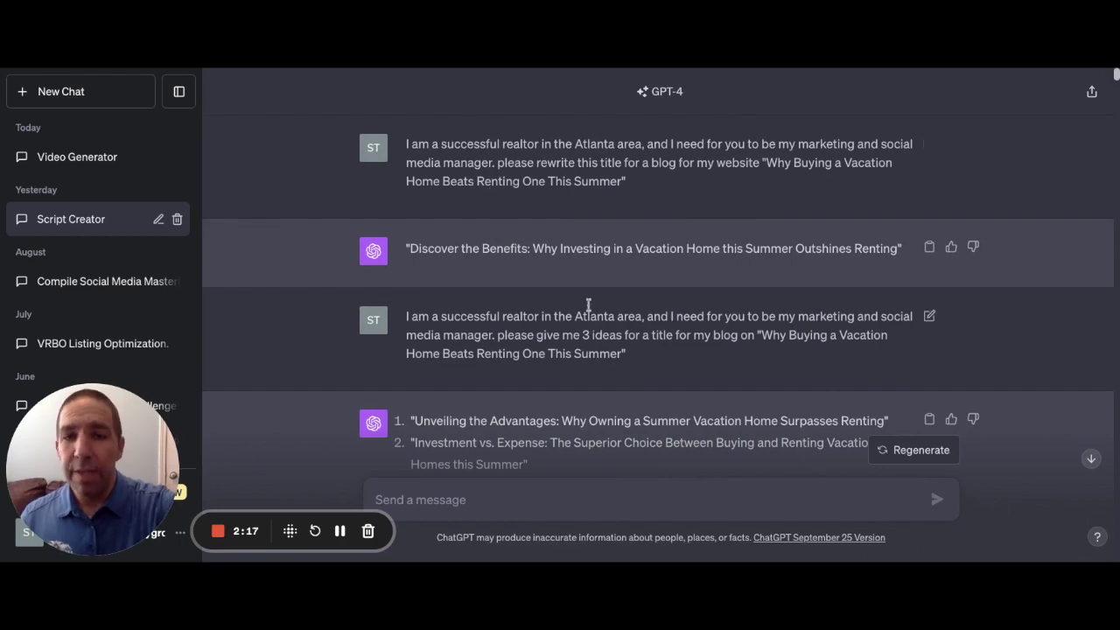
# Review the Script Creator conversation's blog, bedroom style and newsletter exchanges from the first prompt down to the latest reply
pyautogui.scroll(-4, 651, 303)
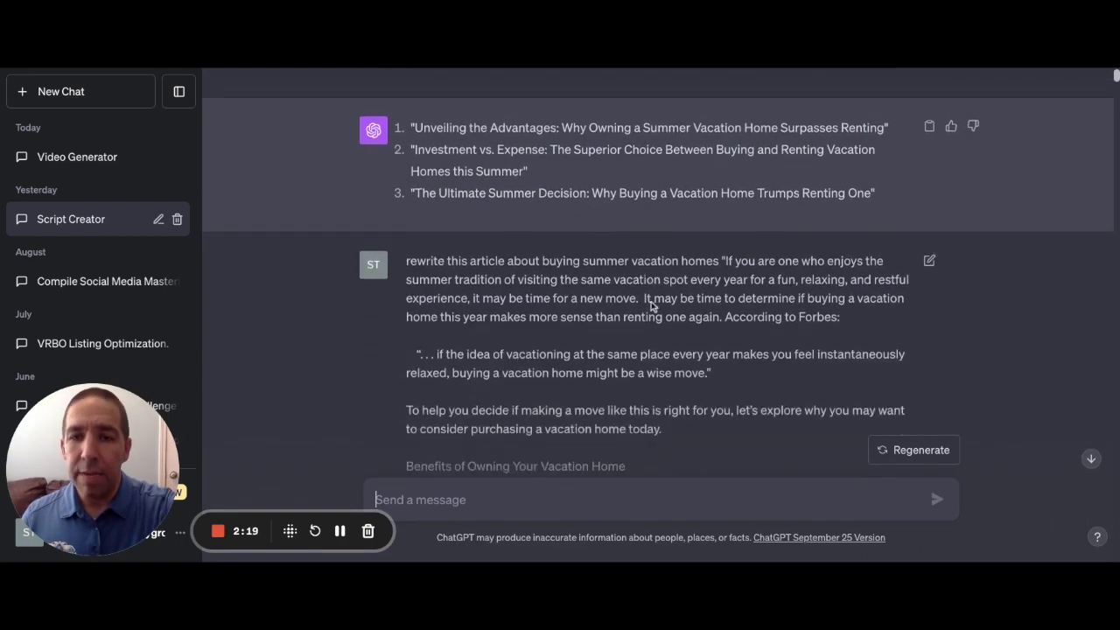
pyautogui.scroll(-12, 651, 303)
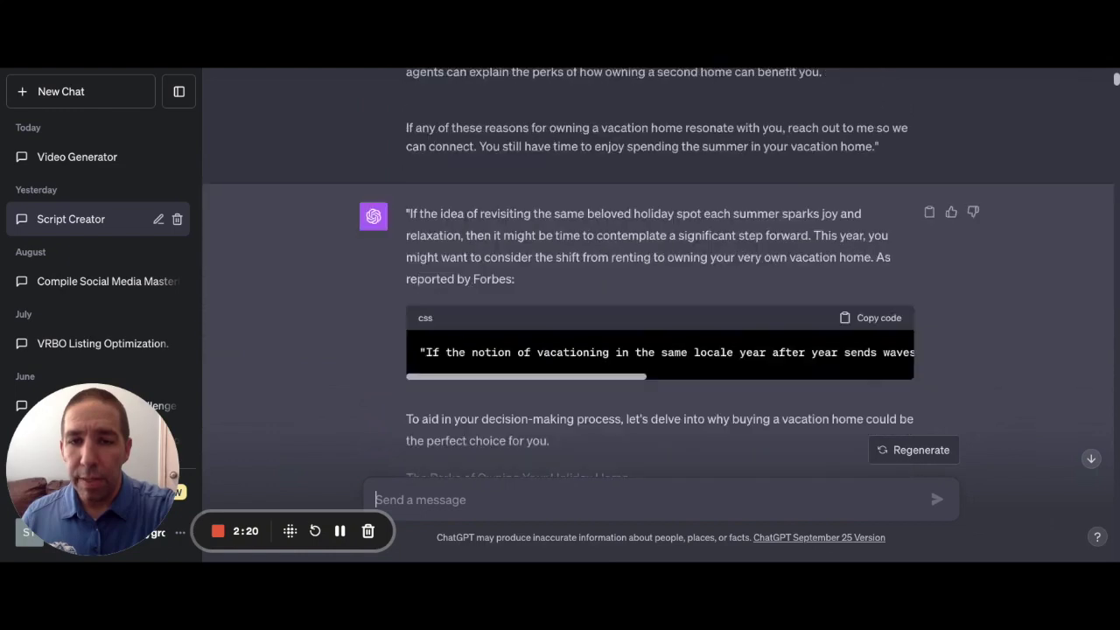
pyautogui.scroll(-14, 1039, 175)
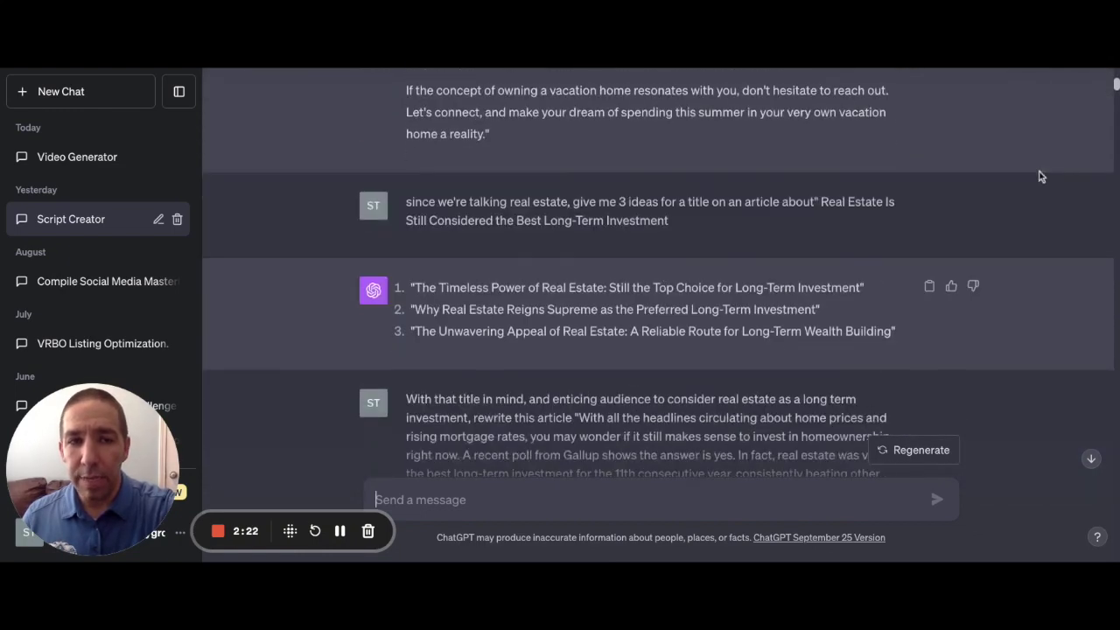
pyautogui.scroll(-12, 1116, 91)
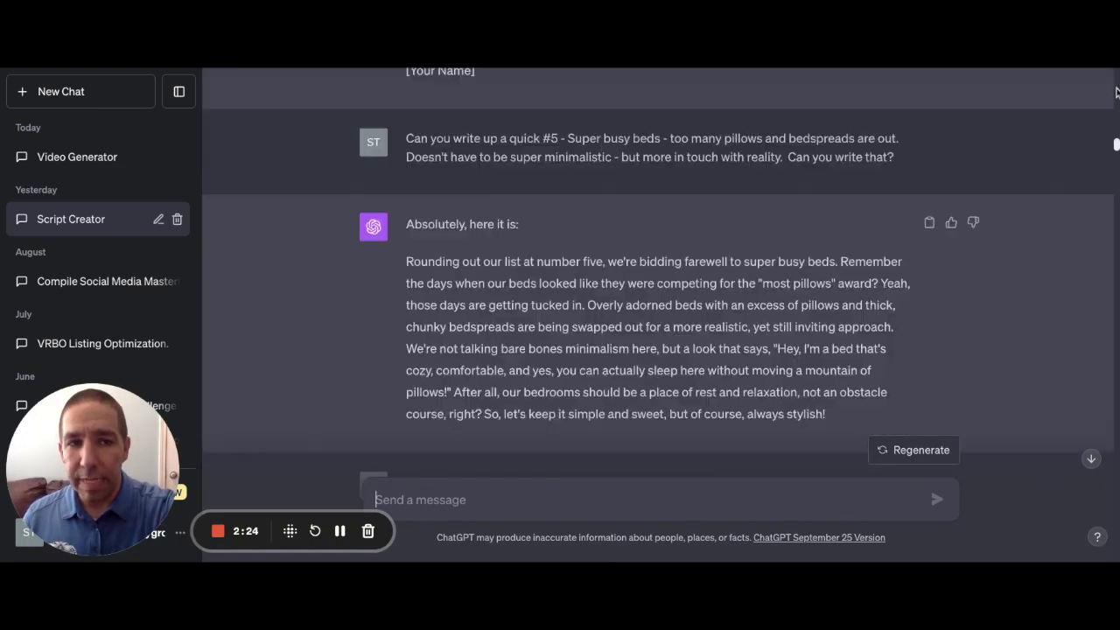
pyautogui.scroll(-15, 1115, 91)
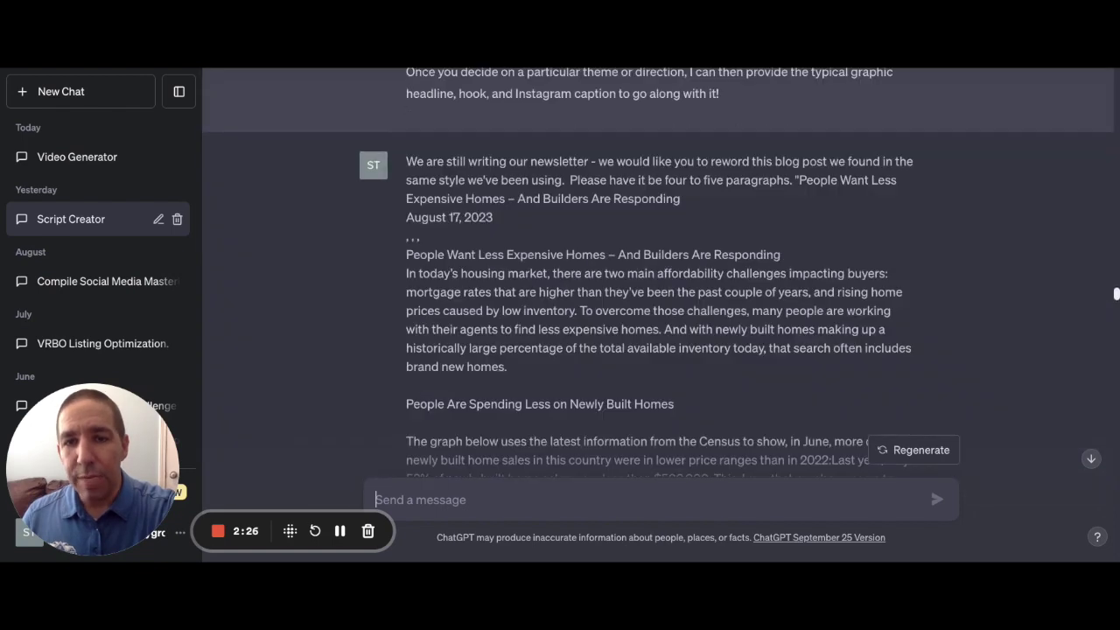
pyautogui.moveTo(1116, 293); pyautogui.dragTo(1116, 556)
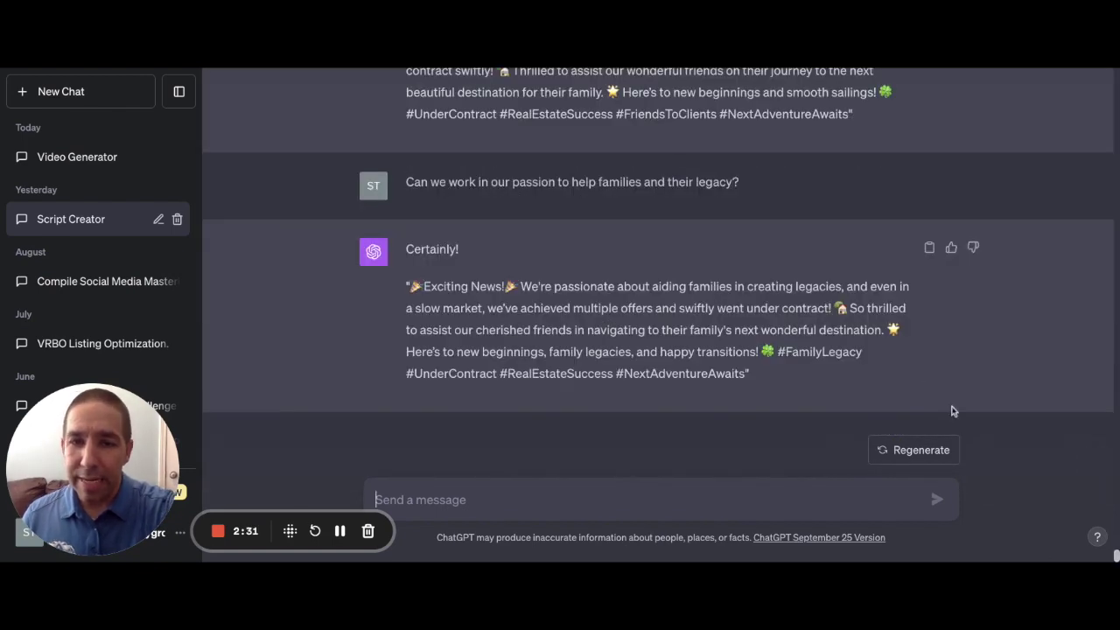
# Examine the recent slogan and Instagram caption requests, including the follow-up about families and their legacy, with their replies
pyautogui.scroll(1, 953, 411)
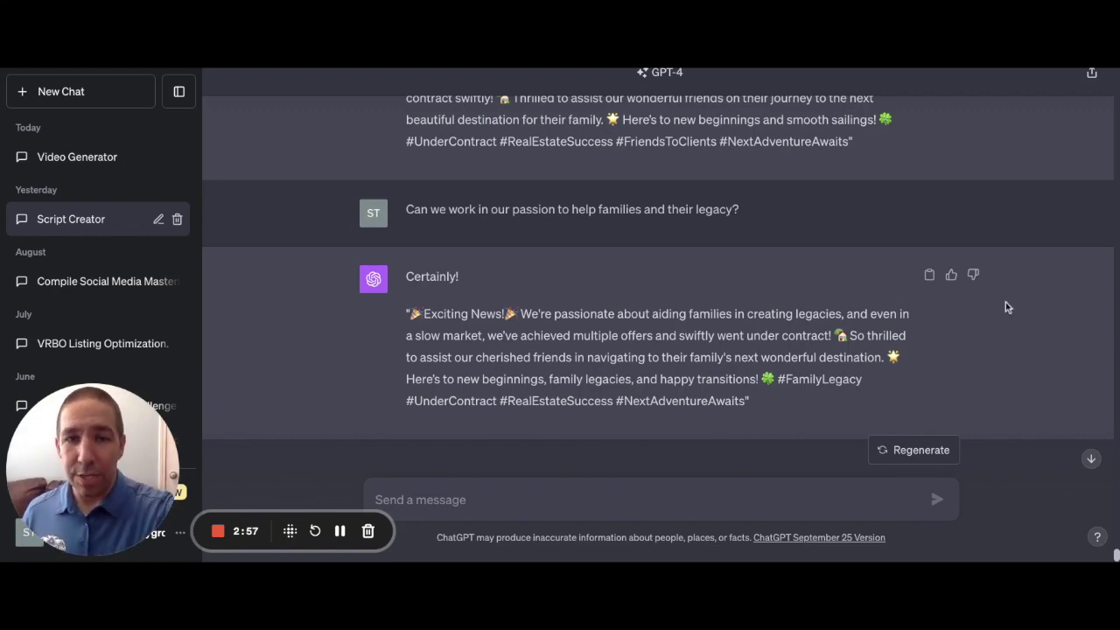
pyautogui.scroll(4, 1006, 306)
pyautogui.scroll(2, 1004, 302)
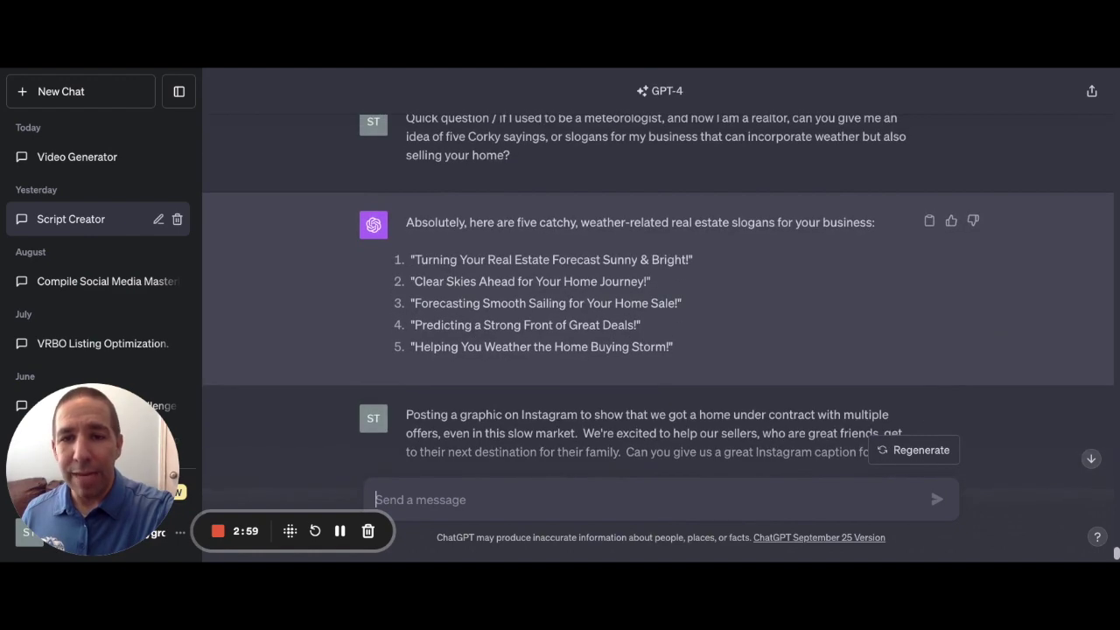
pyautogui.scroll(5, 805, 253)
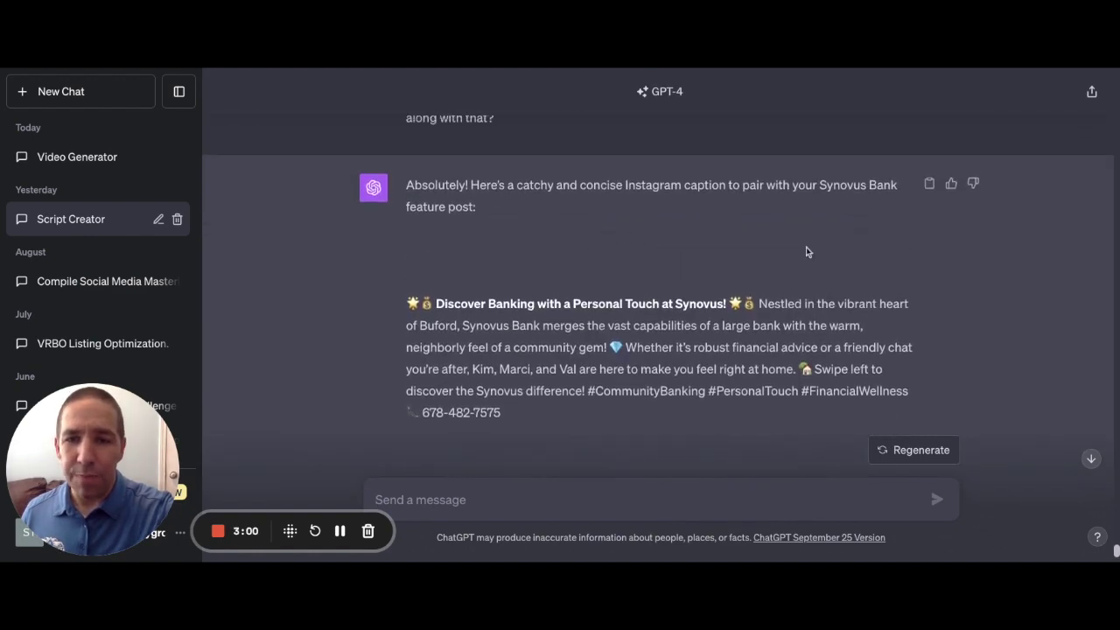
pyautogui.scroll(-5, 806, 251)
pyautogui.scroll(-5, 658, 280)
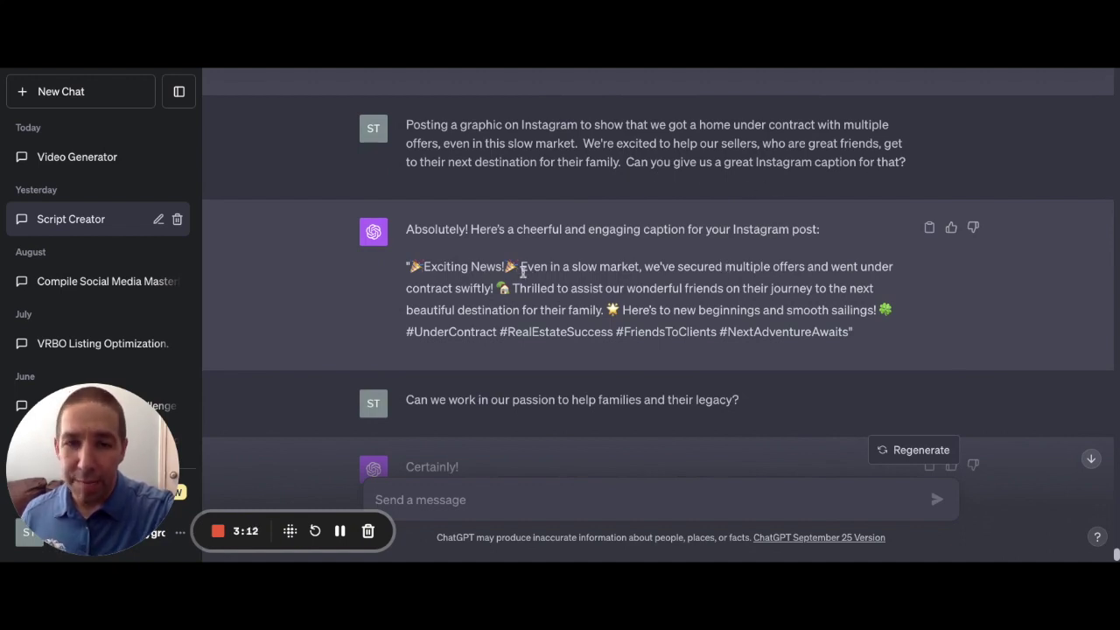
pyautogui.scroll(-1, 585, 271)
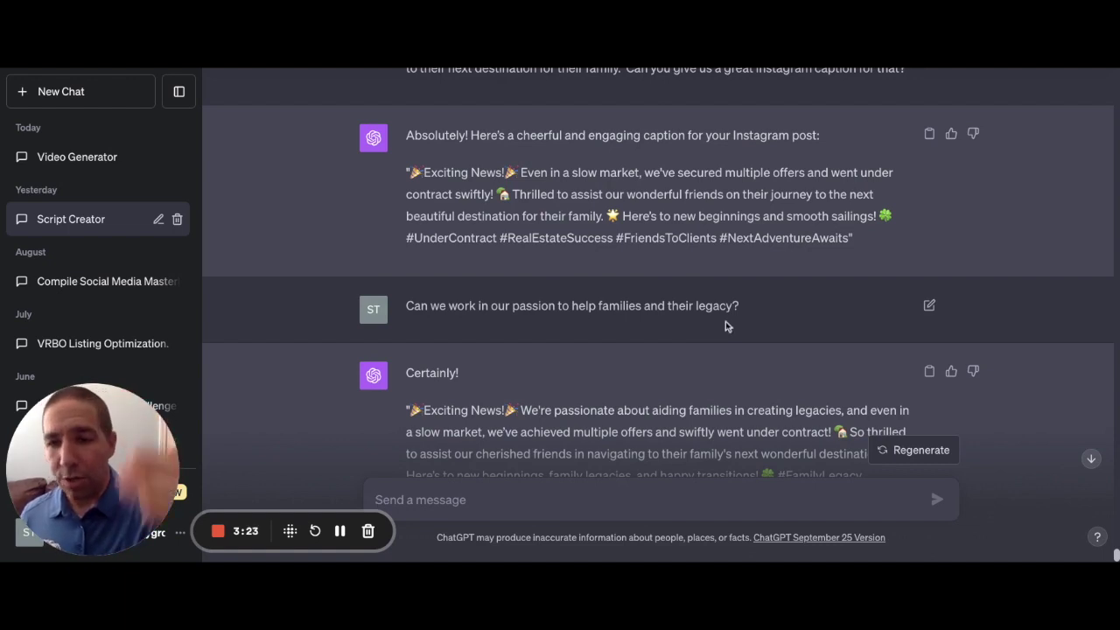
pyautogui.scroll(-2, 725, 326)
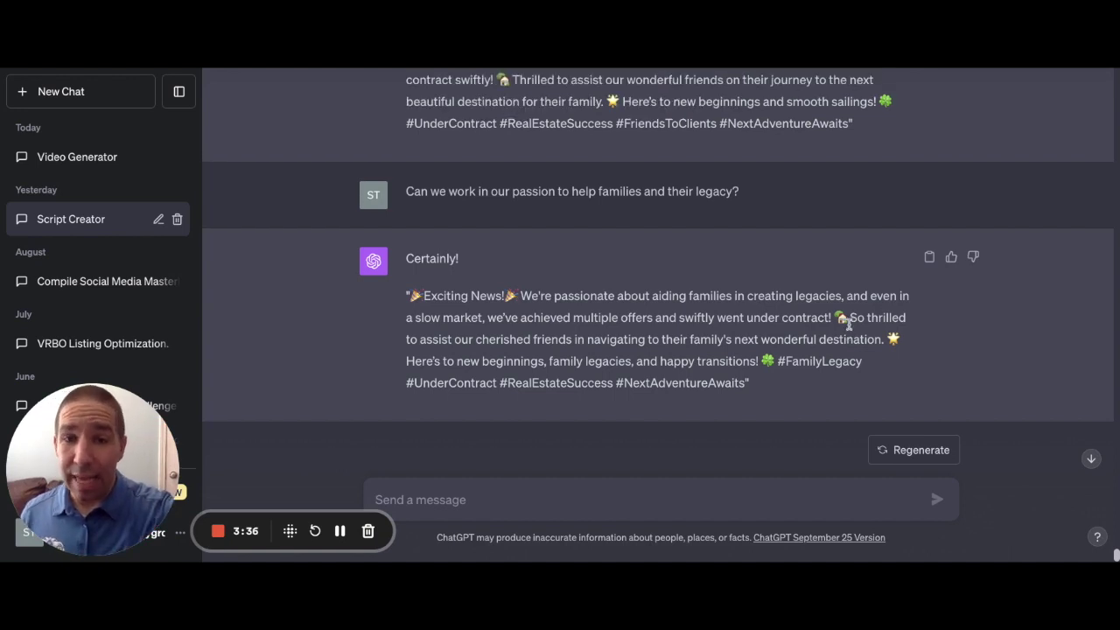
pyautogui.scroll(1, 850, 329)
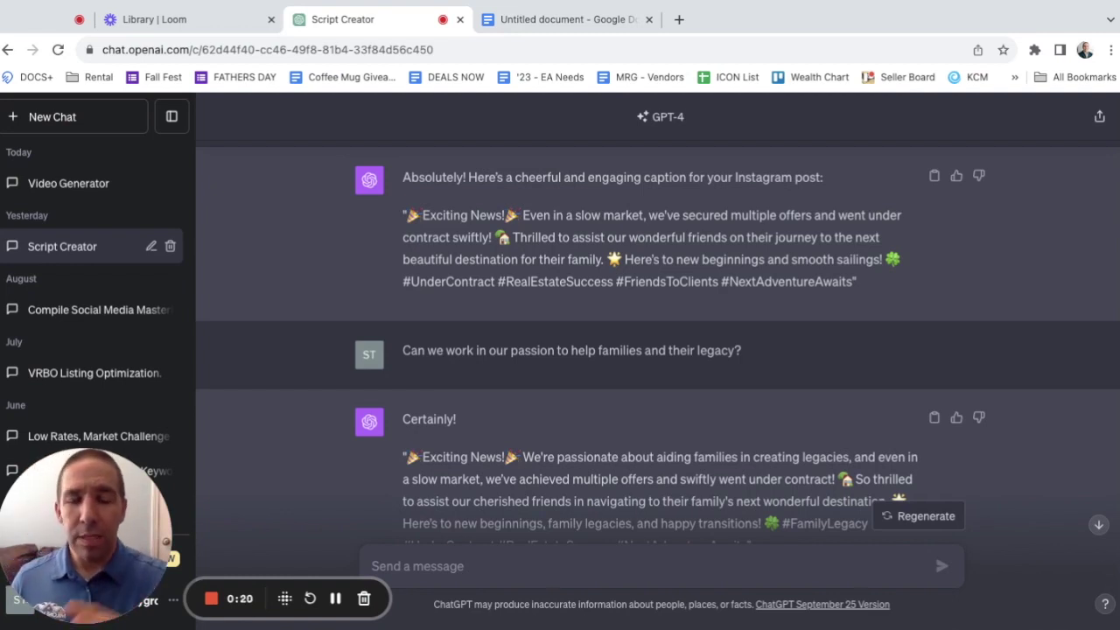
pyautogui.scroll(-2, 518, 407)
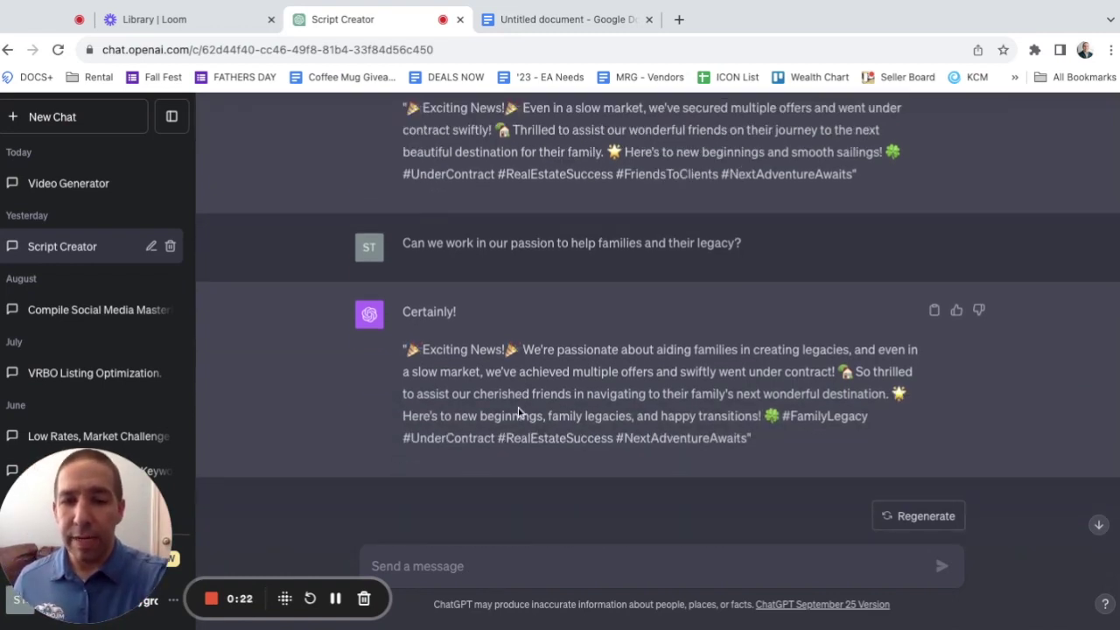
# Start a message with "I have a 4 bedroom, 3 bath 3100 square foot house in Alpharetta, close to Halcyon"
pyautogui.click(472, 564)
pyautogui.write('I have a 4 bedroom, 3 bath 3100')
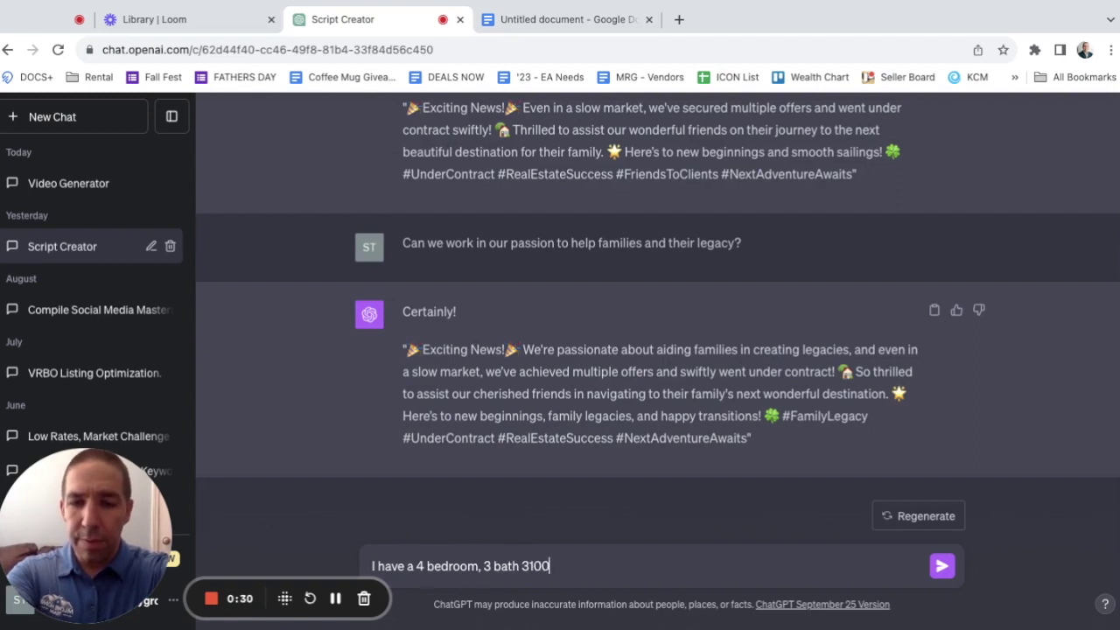
pyautogui.write(' square foot house in Alpharetta, close to ha')
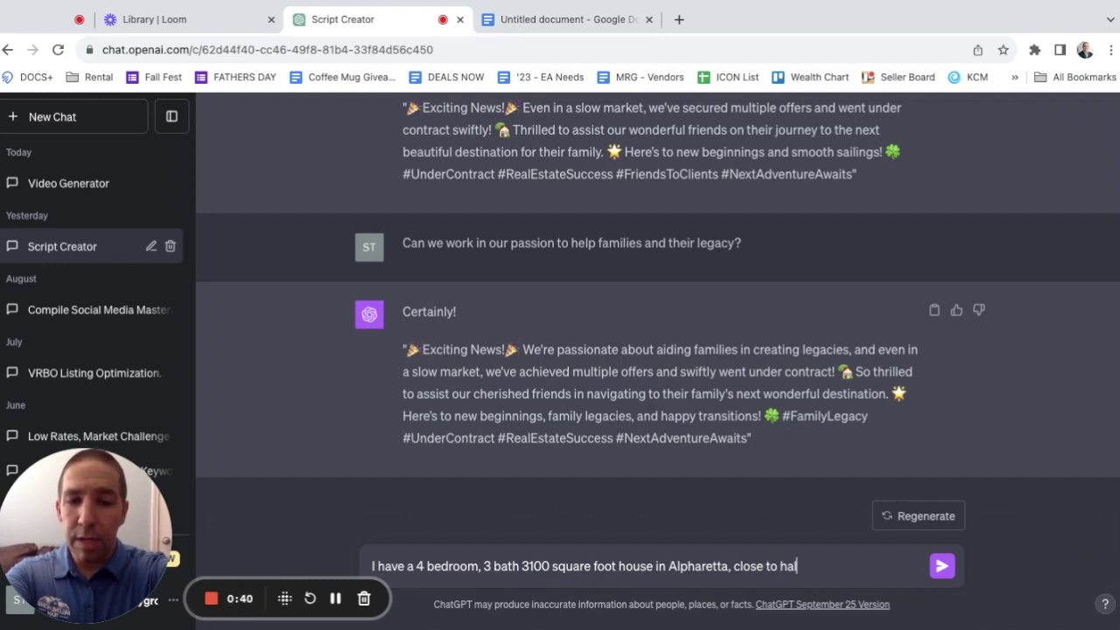
pyautogui.press('BackSpace')
pyautogui.press('BackSpace')
pyautogui.write('Halcyon (entertai')
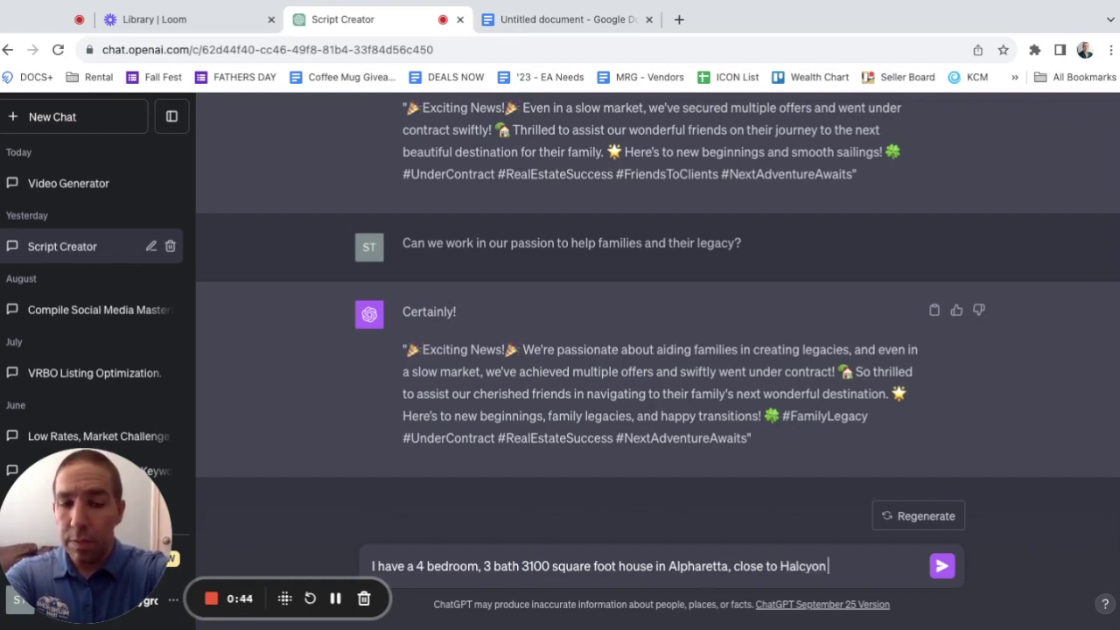
# Add "(entertainment center with restaurants)," after Halcyon in the message
pyautogui.write('nment cent')
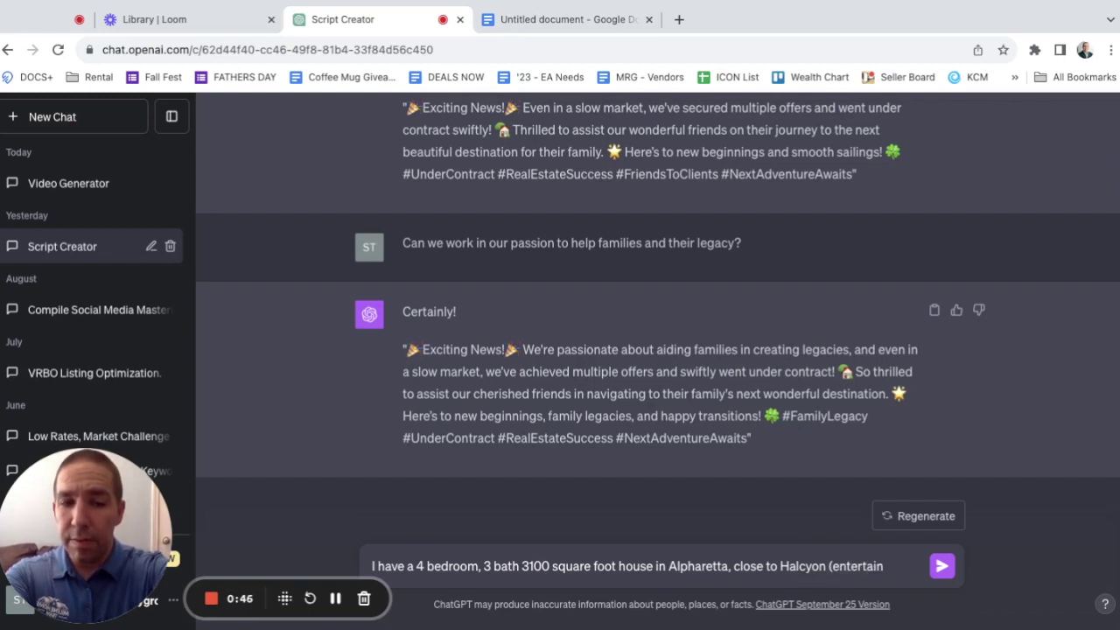
pyautogui.write('er wi')
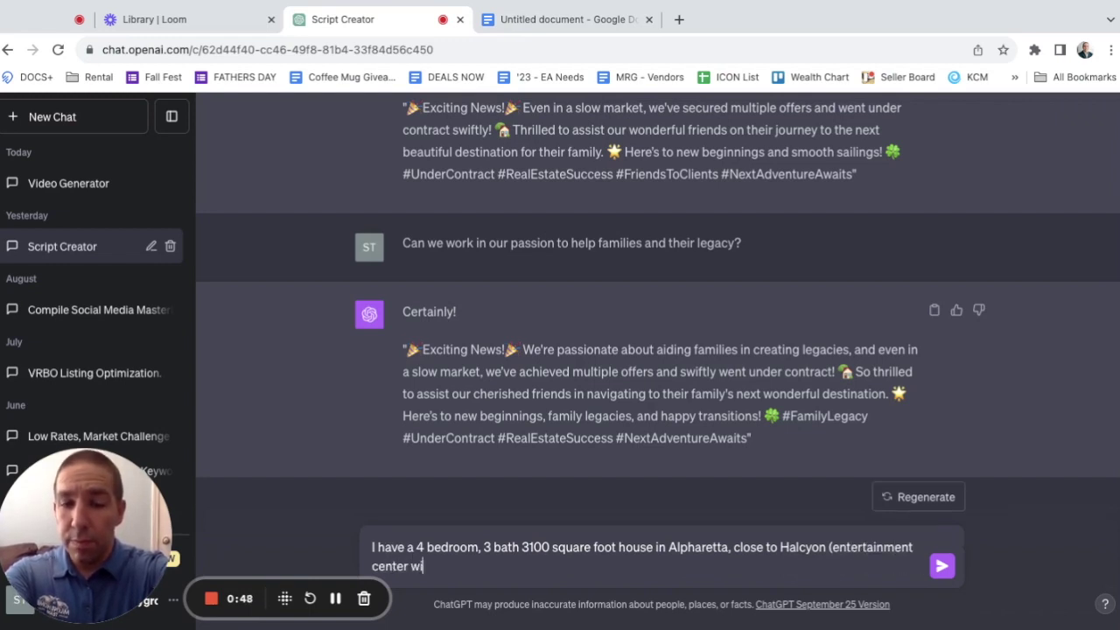
pyautogui.write('th resta')
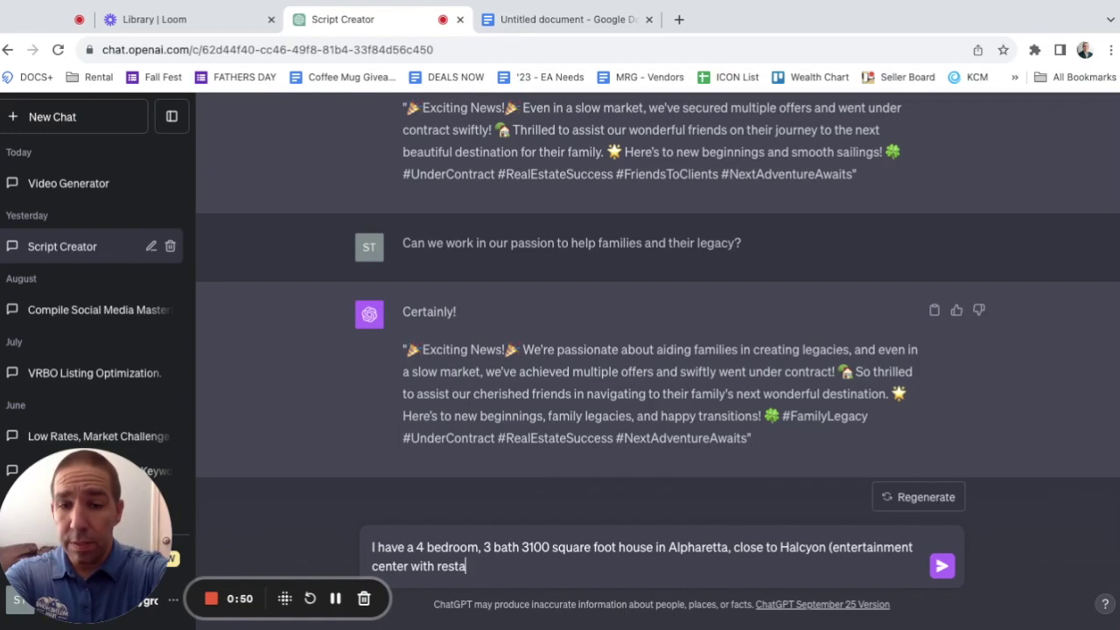
pyautogui.write('urants')
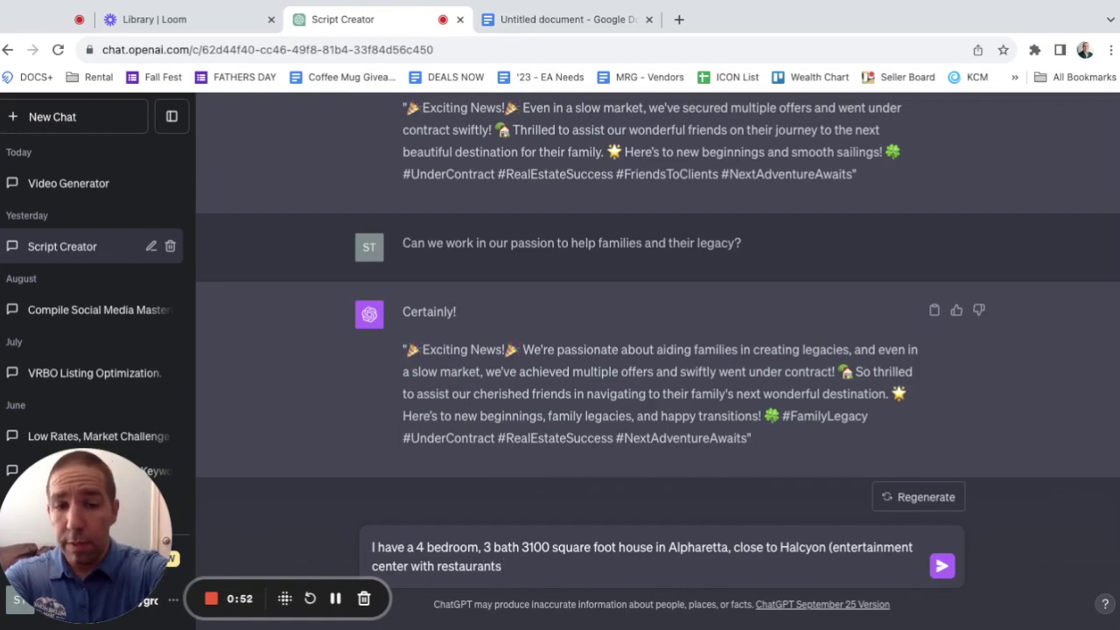
pyautogui.write('), ')
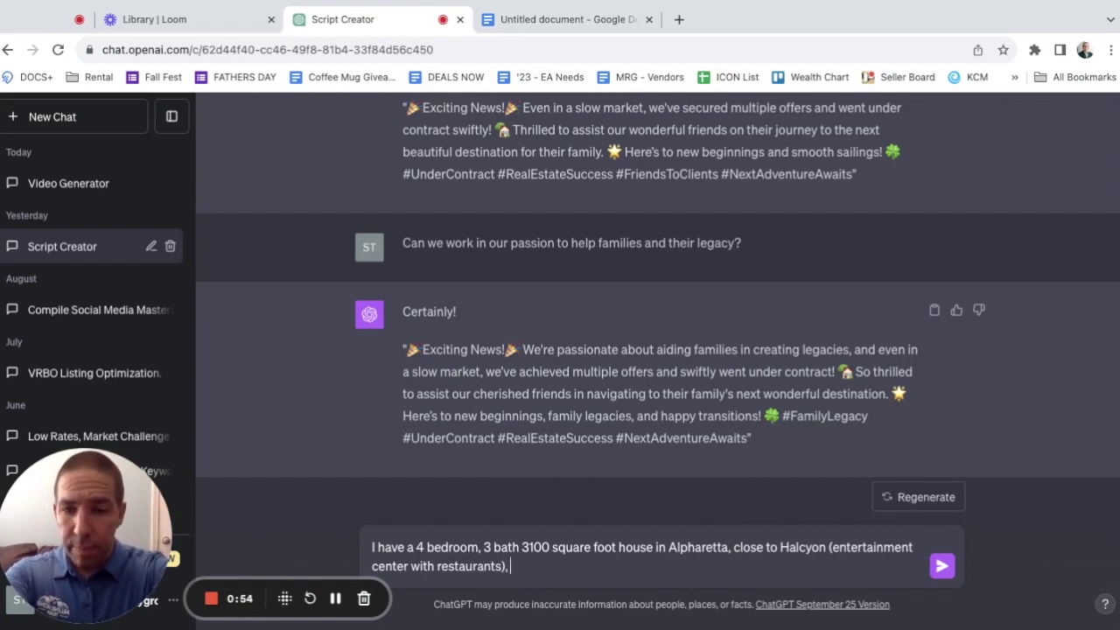
# Continue the house details with "large back yard, great deck, great HOA, close to Lake Lanier, a highway called 400"
pyautogui.write('large back ')
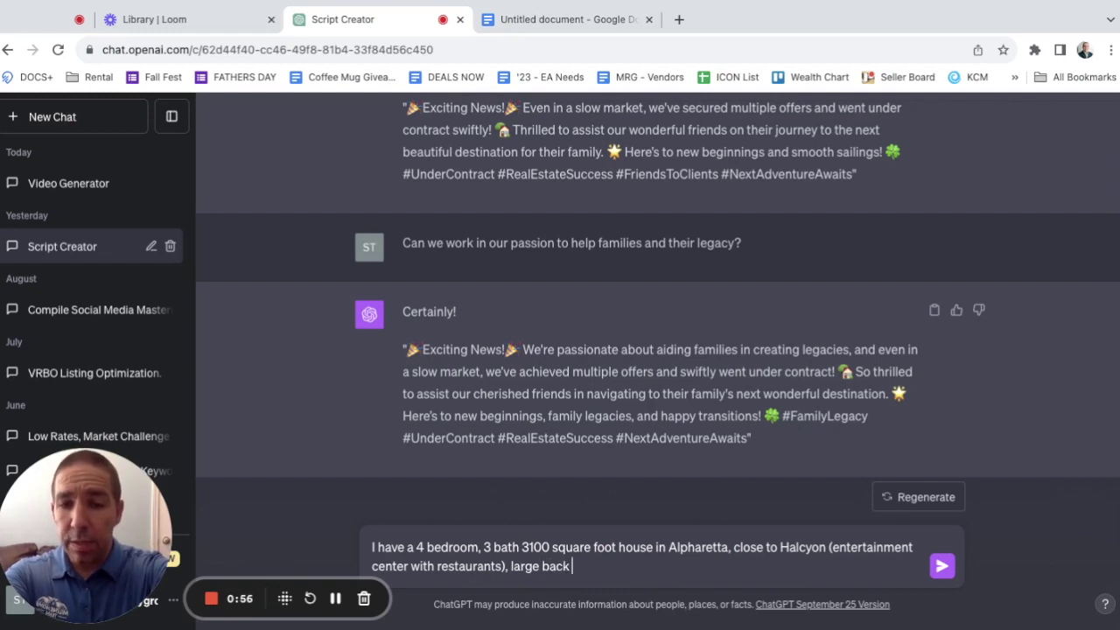
pyautogui.write('yard, great d')
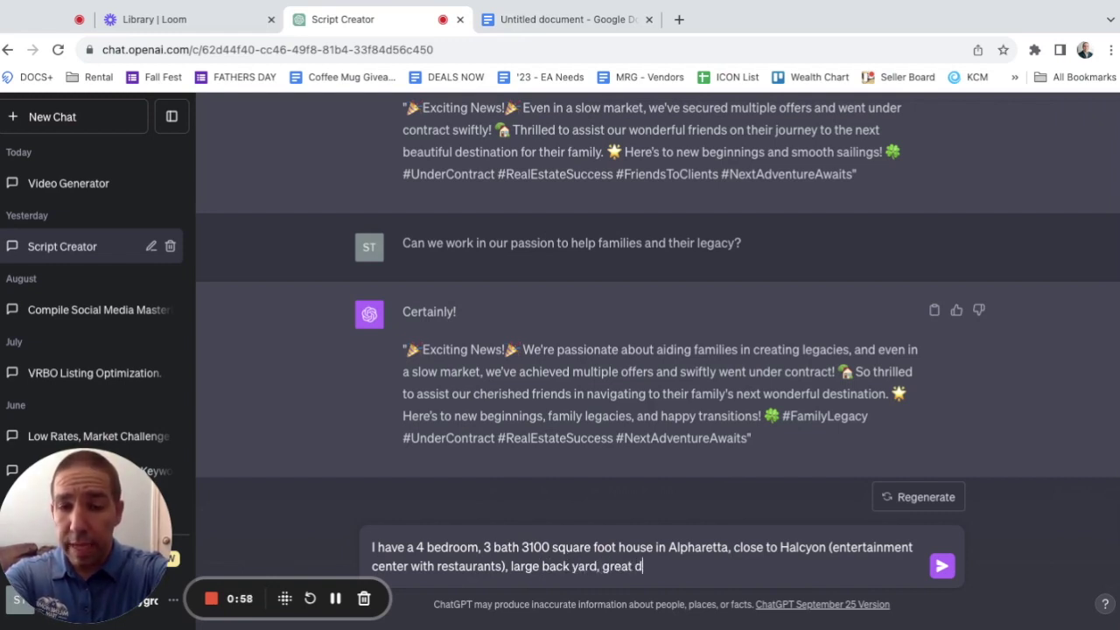
pyautogui.write('eck, ')
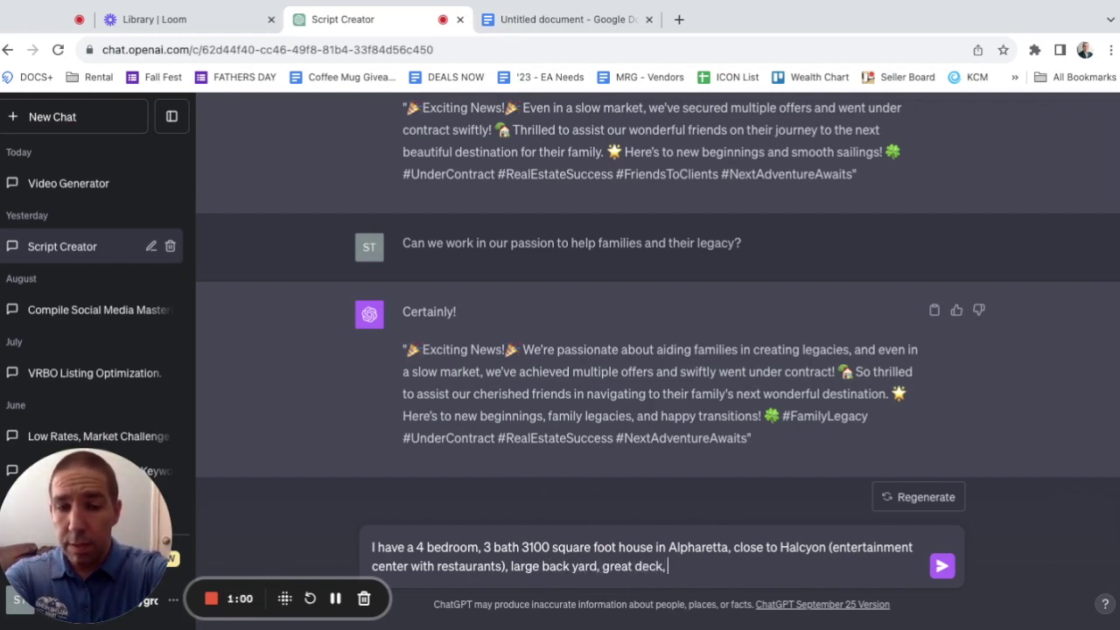
pyautogui.write('g')
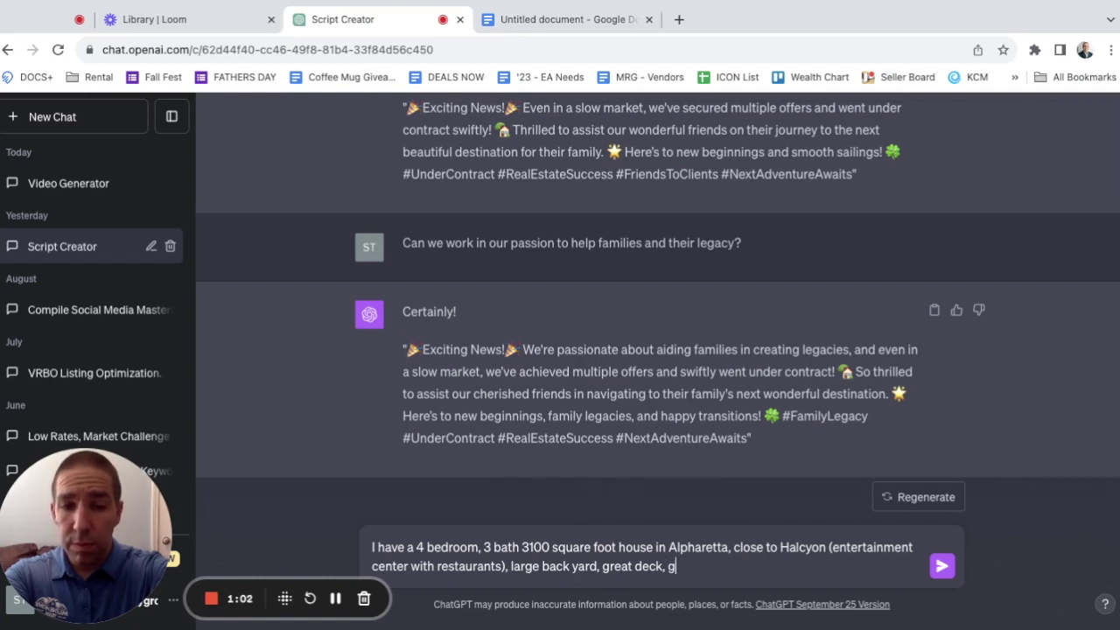
pyautogui.write('reat HOA, close to Lake Lanier, ')
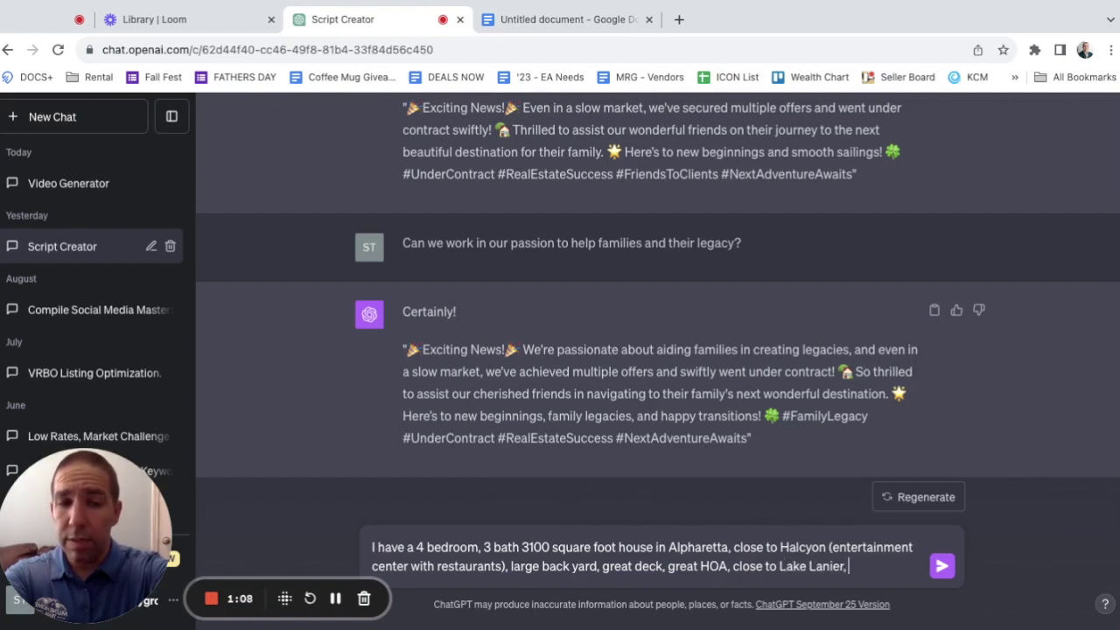
pyautogui.write('S')
pyautogui.press('BackSpace')
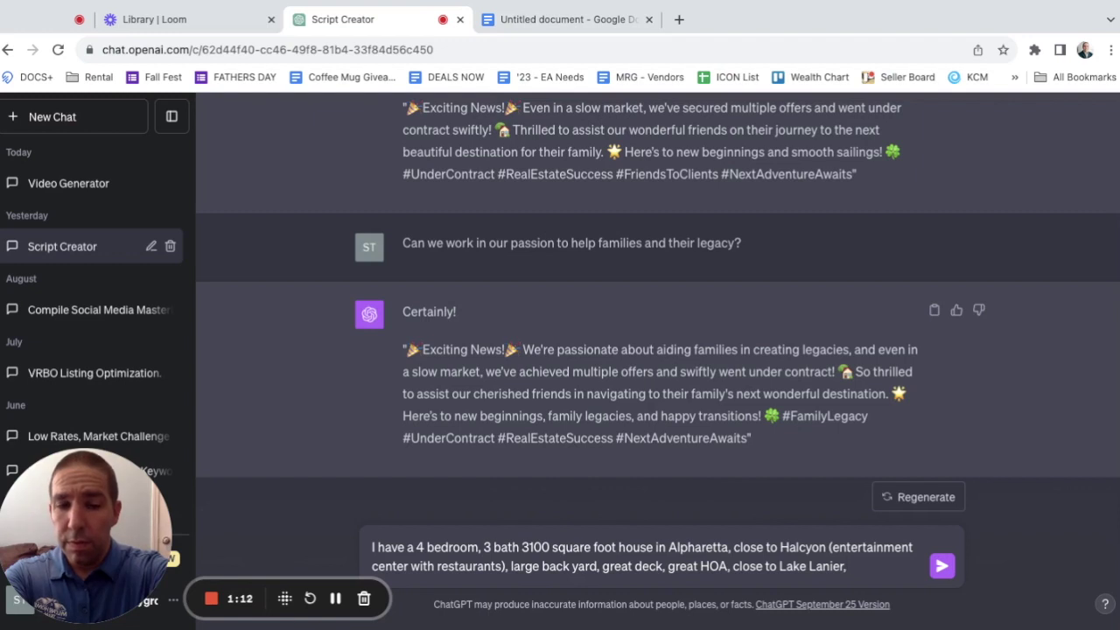
pyautogui.write('a')
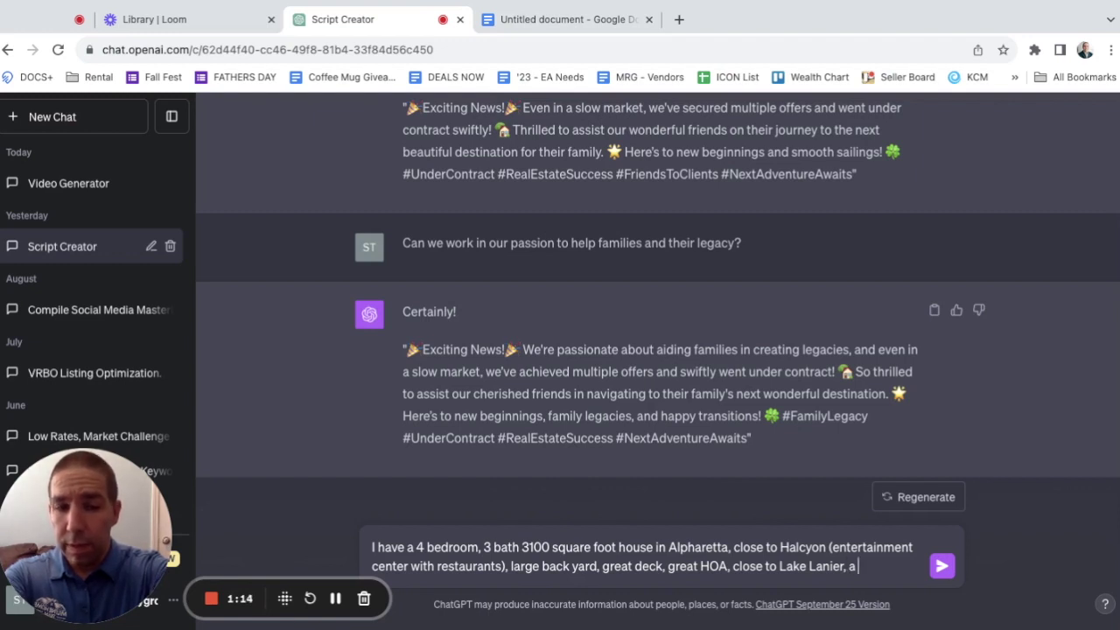
pyautogui.write(' highway called 400')
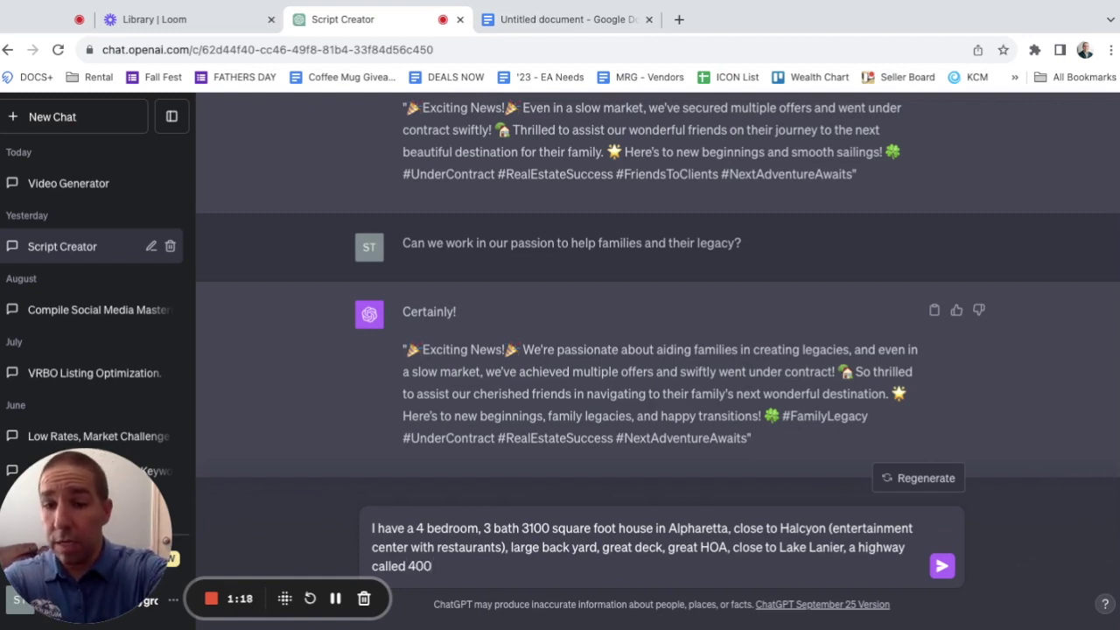
# Finish the message with "Can you give me a listing description for that house?" and send it
pyautogui.write('.  Can you g')
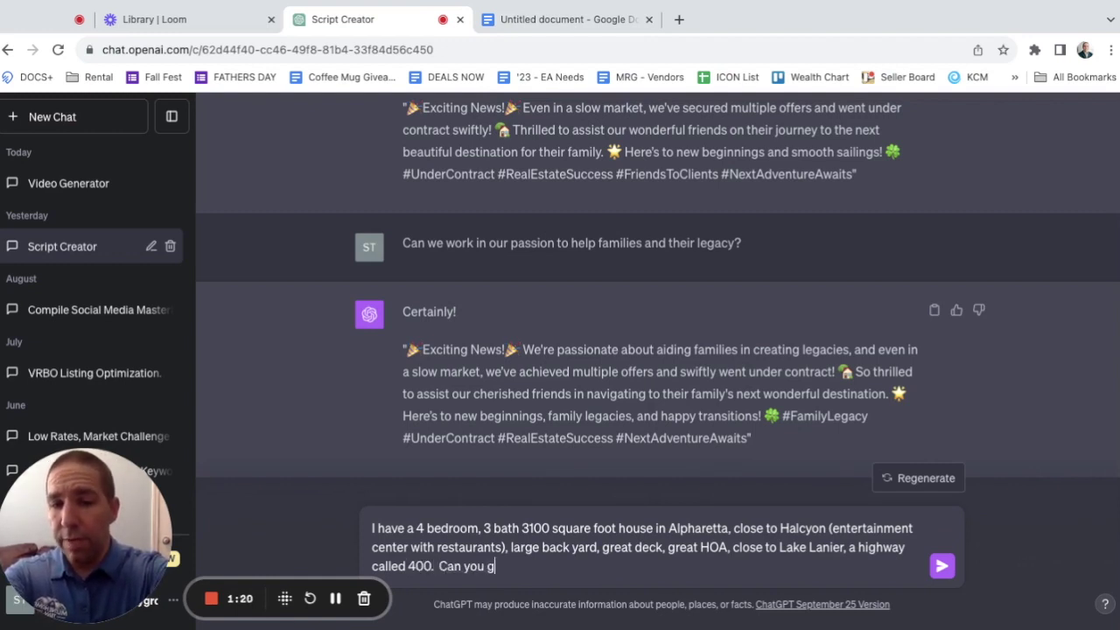
pyautogui.write('ive me a listi')
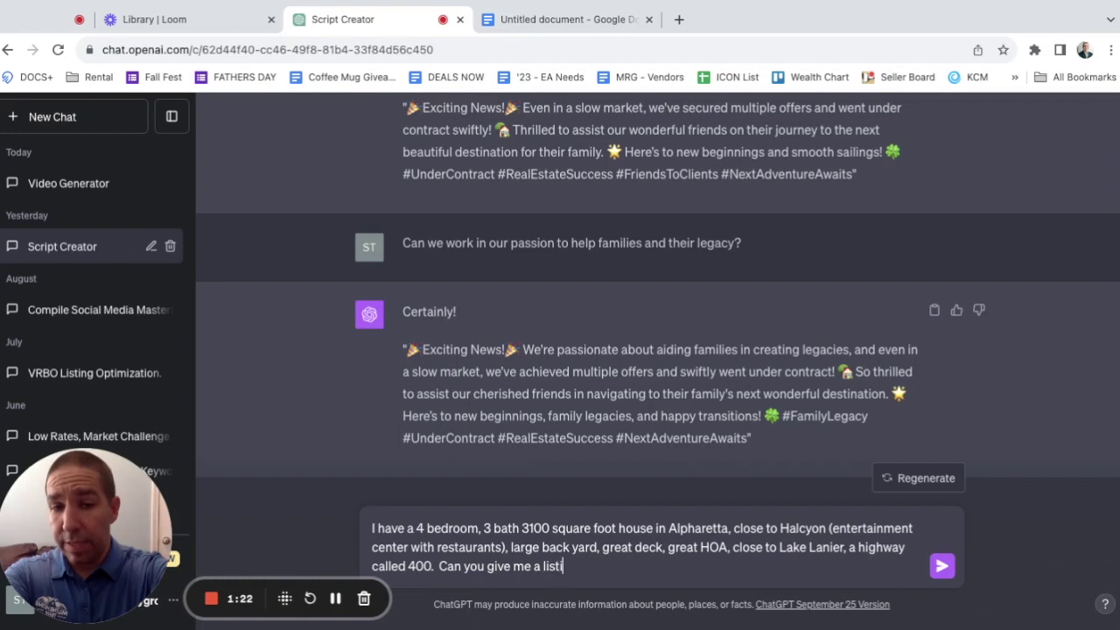
pyautogui.write('ng descrip')
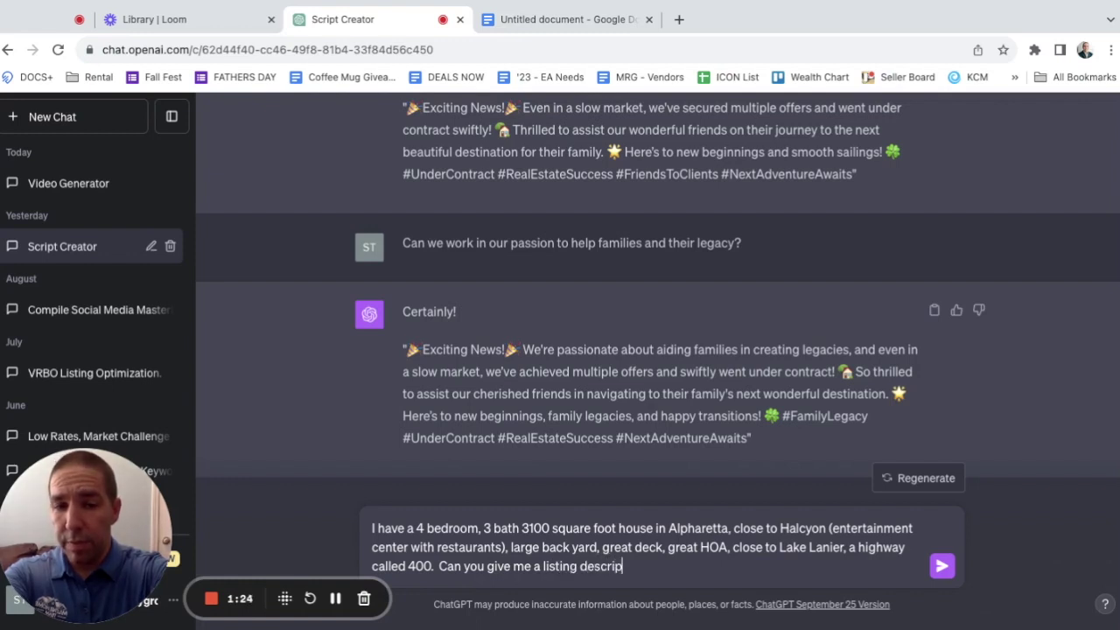
pyautogui.write('tion for that house?')
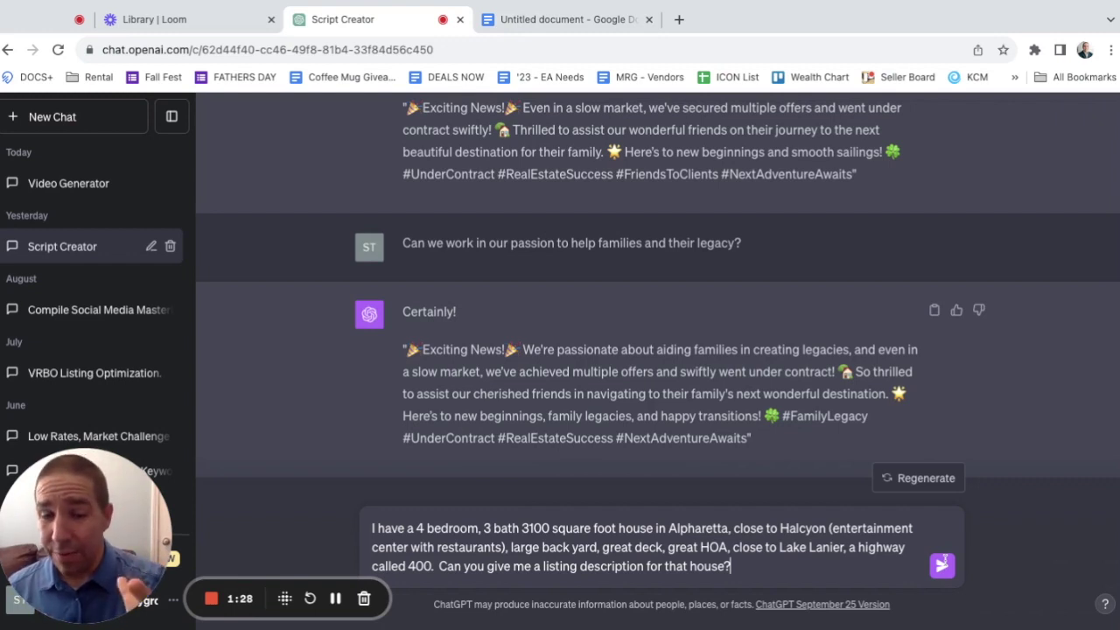
pyautogui.press('Return')
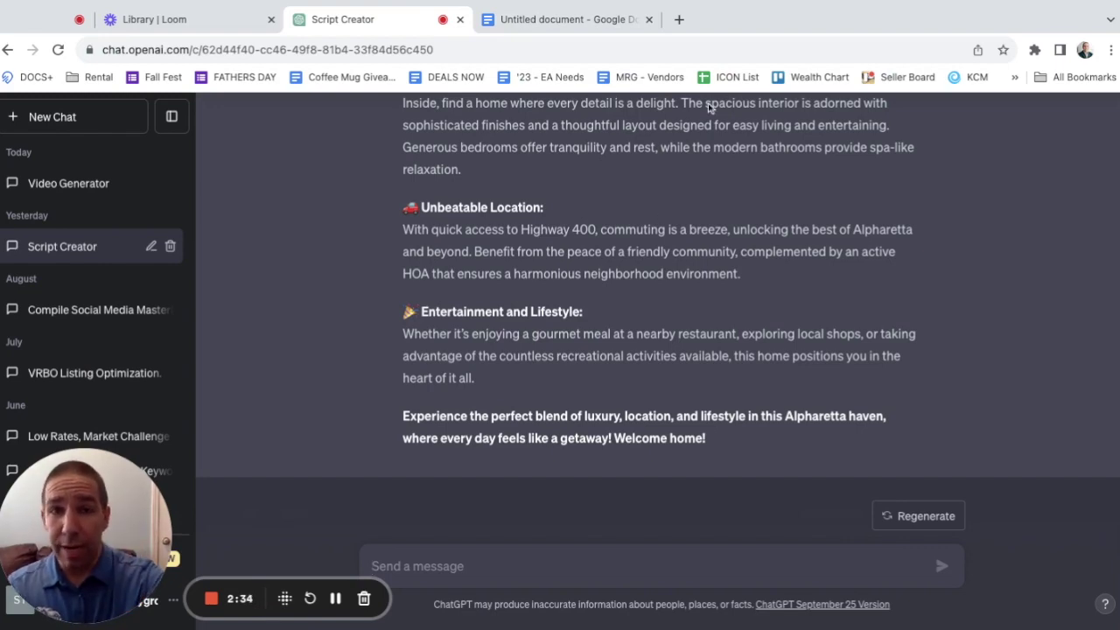
# Switch to the untitled Google Docs document and copy all three sample listing descriptions
pyautogui.click(570, 26)
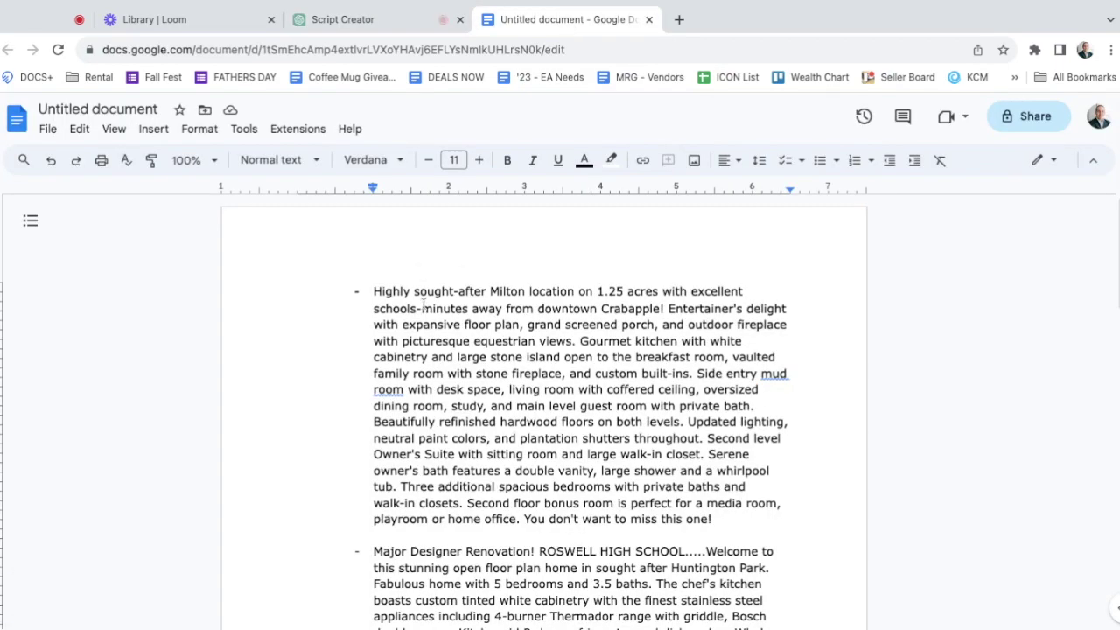
pyautogui.scroll(-3, 422, 304)
pyautogui.scroll(-8, 422, 303)
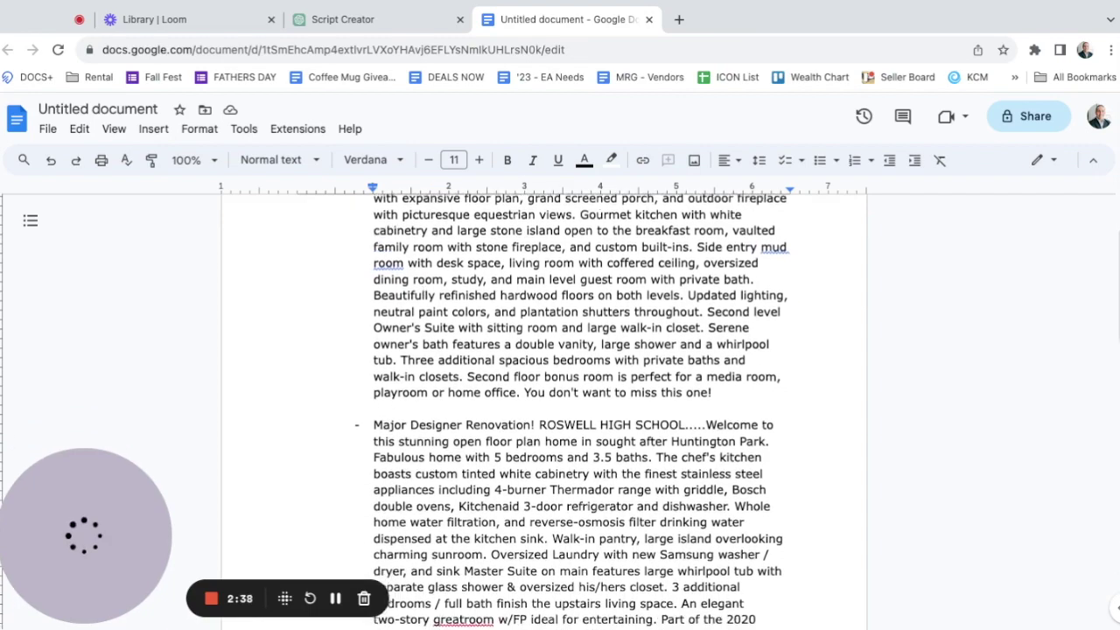
pyautogui.scroll(-5, 724, 431)
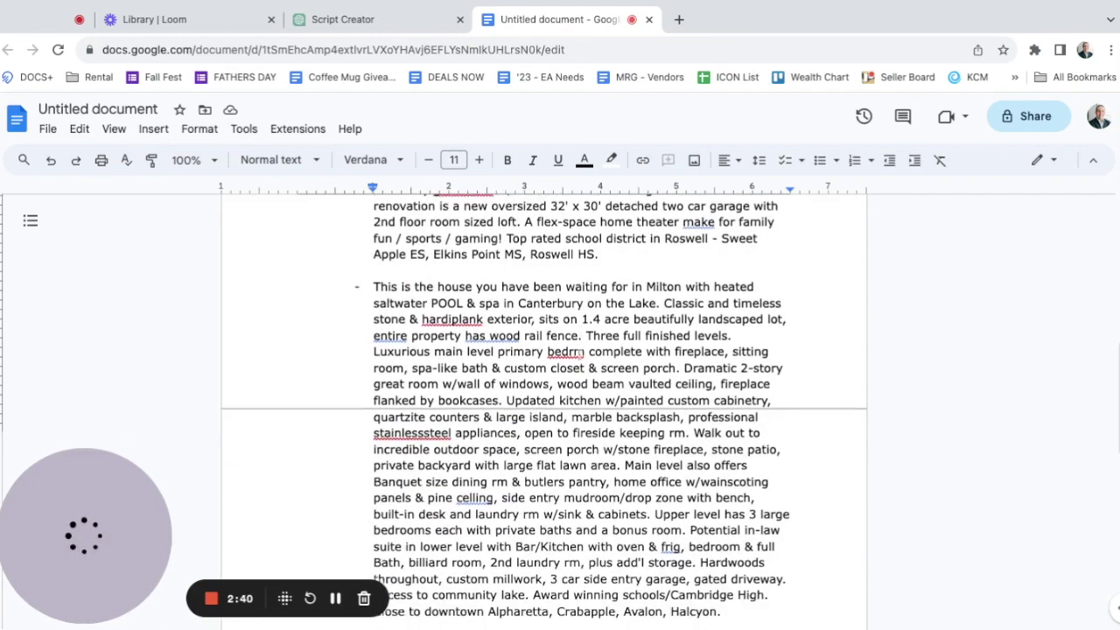
pyautogui.moveTo(724, 430); pyautogui.dragTo(376, 219)
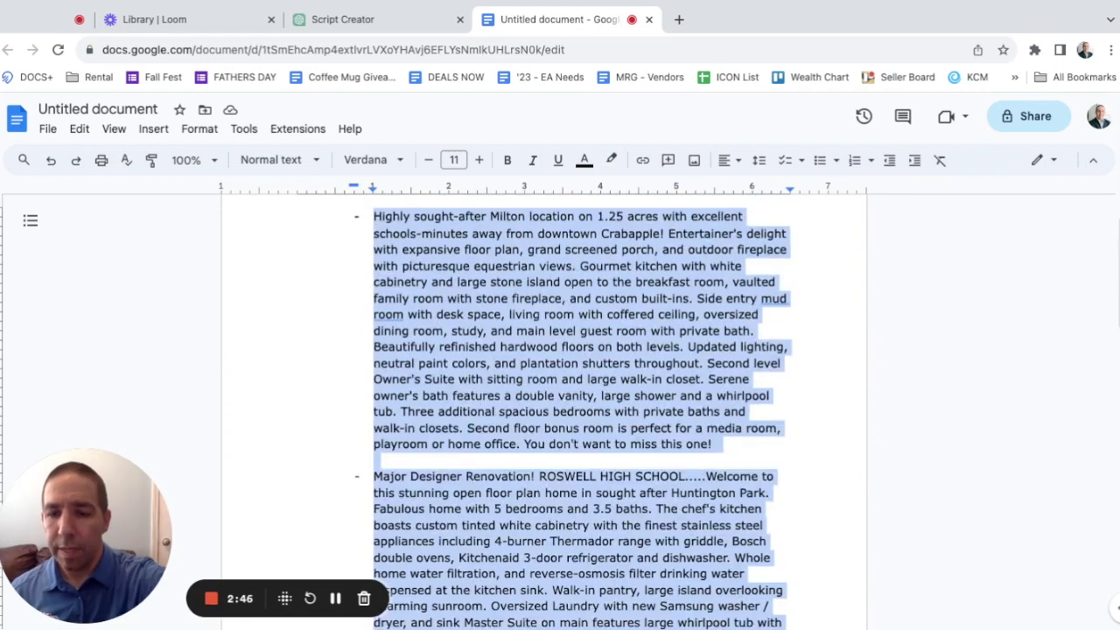
# Return to the Script Creator chat in ChatGPT and send "I want to teach you how I want descriptions written. Can I do that?"
pyautogui.click(350, 21)
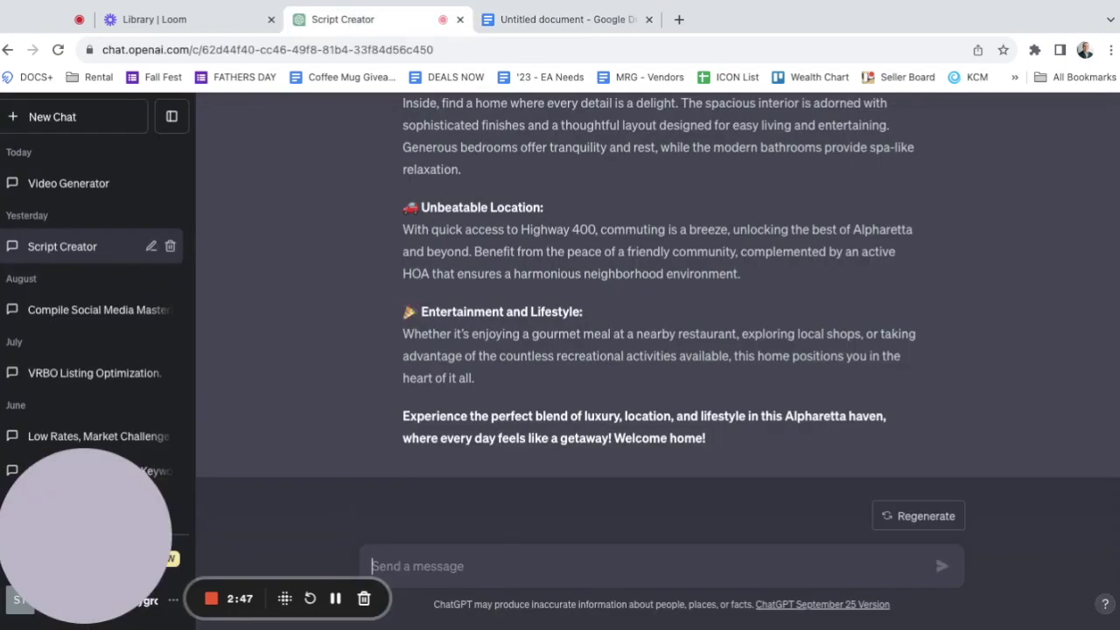
pyautogui.write('I want')
pyautogui.write(' to teach ')
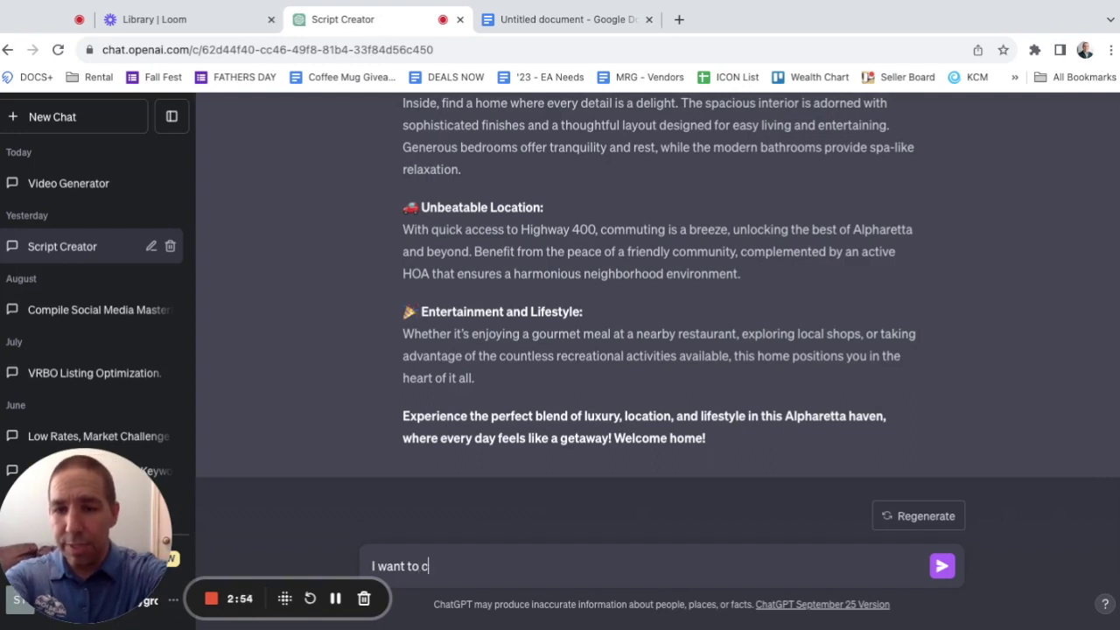
pyautogui.write('you how I wan')
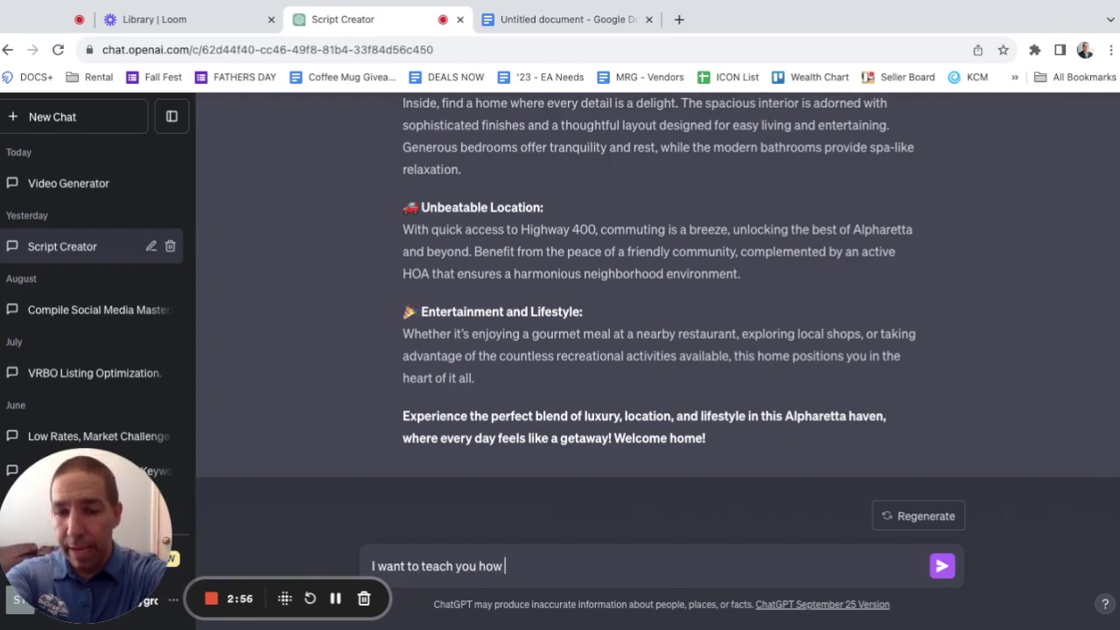
pyautogui.press('BackSpace')
pyautogui.write('decsc')
pyautogui.press('BackSpace')
pyautogui.press('BackSpace')
pyautogui.press('BackSpace')
pyautogui.write('scriptions writ')
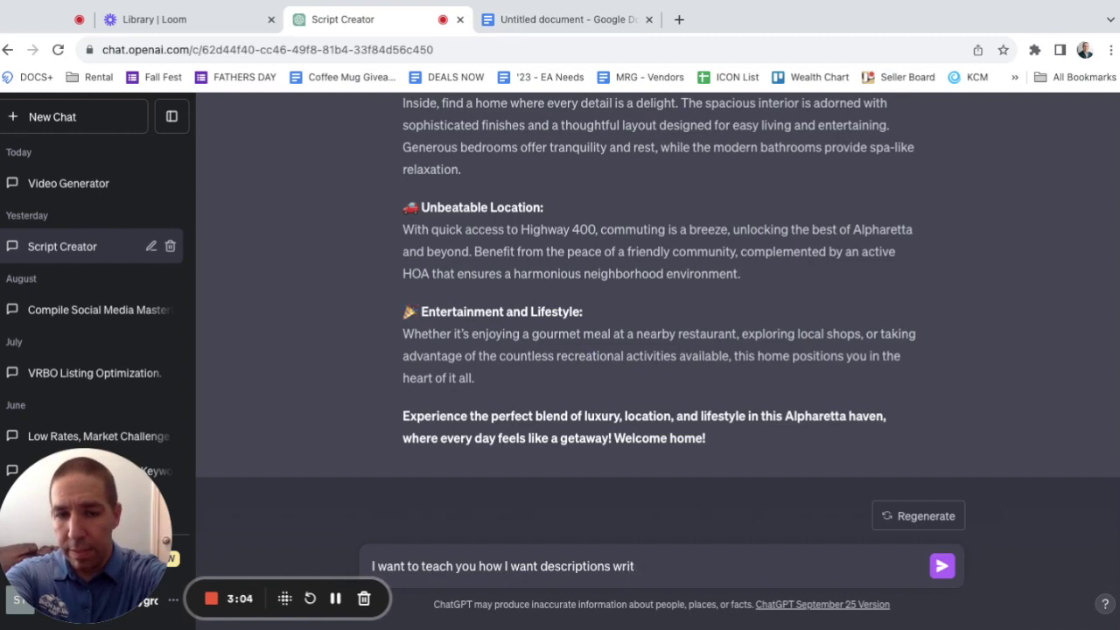
pyautogui.write('ten.  Can I do that?')
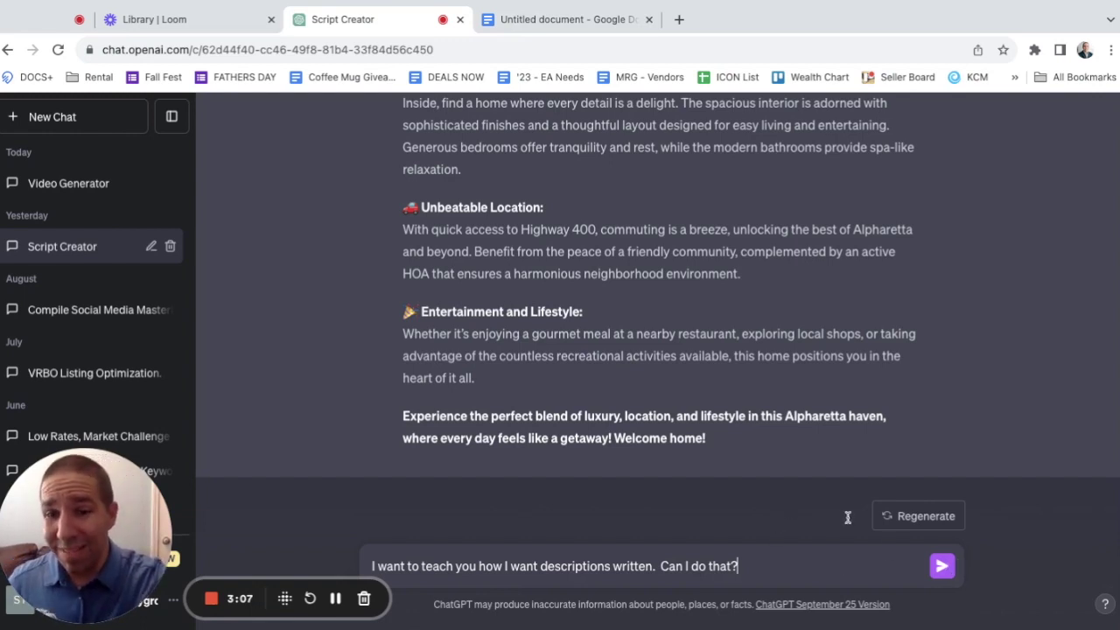
pyautogui.press('Return')
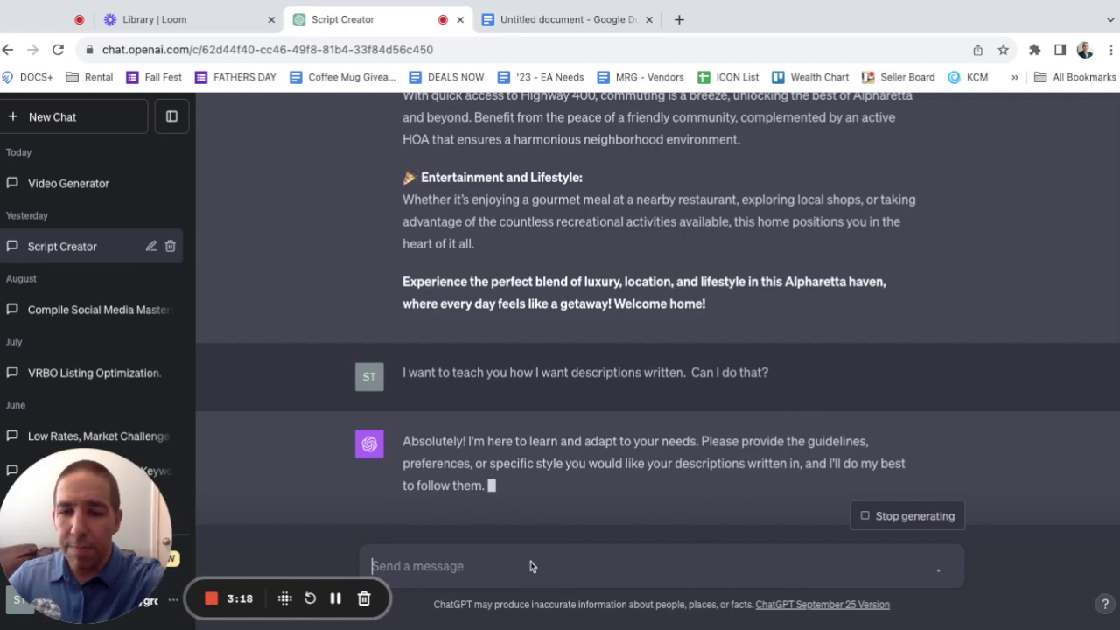
# Start a reply with "I'm going to give you 3 well written descriptions"
pyautogui.write("I'm ")
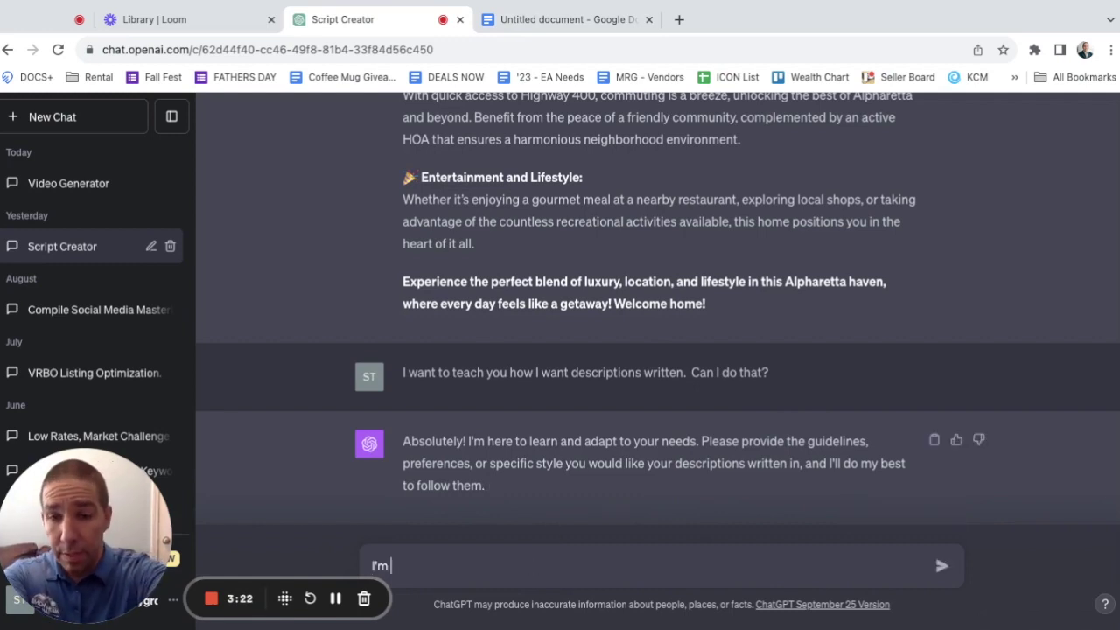
pyautogui.write('going to gi')
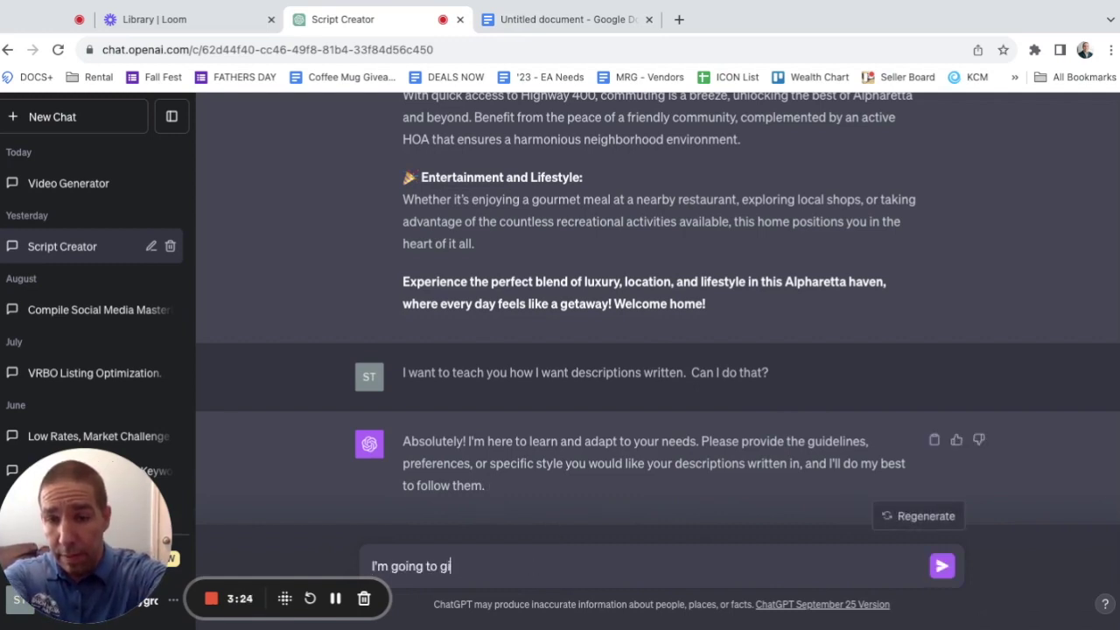
pyautogui.write('ve you 3 idea')
pyautogui.press('BackSpace')
pyautogui.press('BackSpace')
pyautogui.press('BackSpace')
pyautogui.press('BackSpace')
pyautogui.write('well written ')
pyautogui.write('descriptions')
# Add "Just read them and acknowledge you learned about how they were done.", paste the three copied descriptions and send the message
pyautogui.write('.  Just r')
pyautogui.write('ead them and ack')
pyautogui.write('nowld')
pyautogui.write('dge')
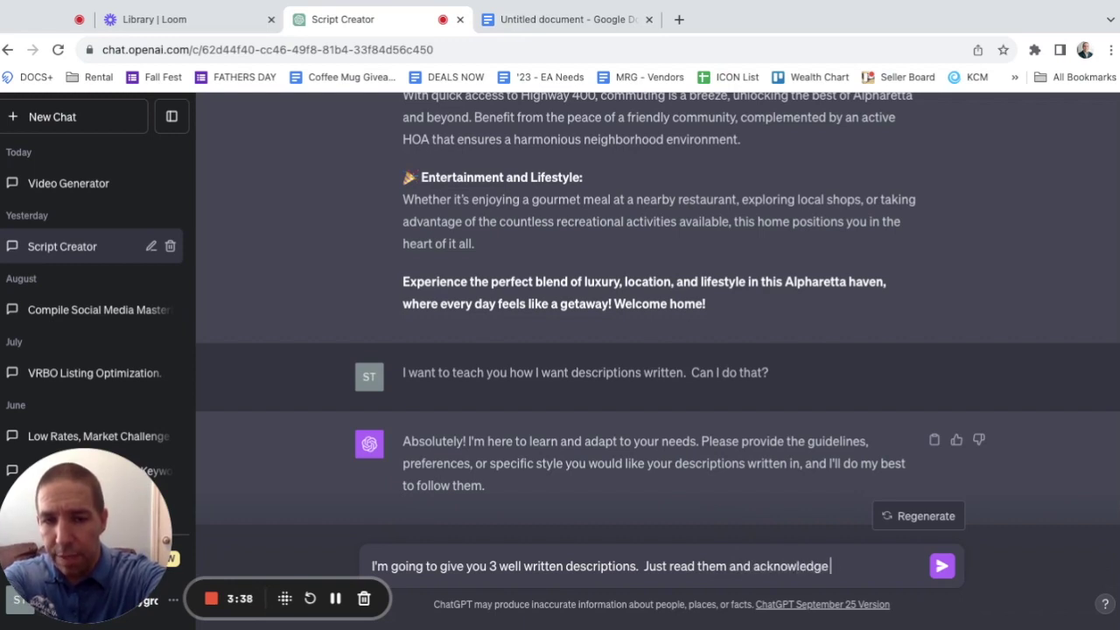
pyautogui.write(' you learned about how they ew')
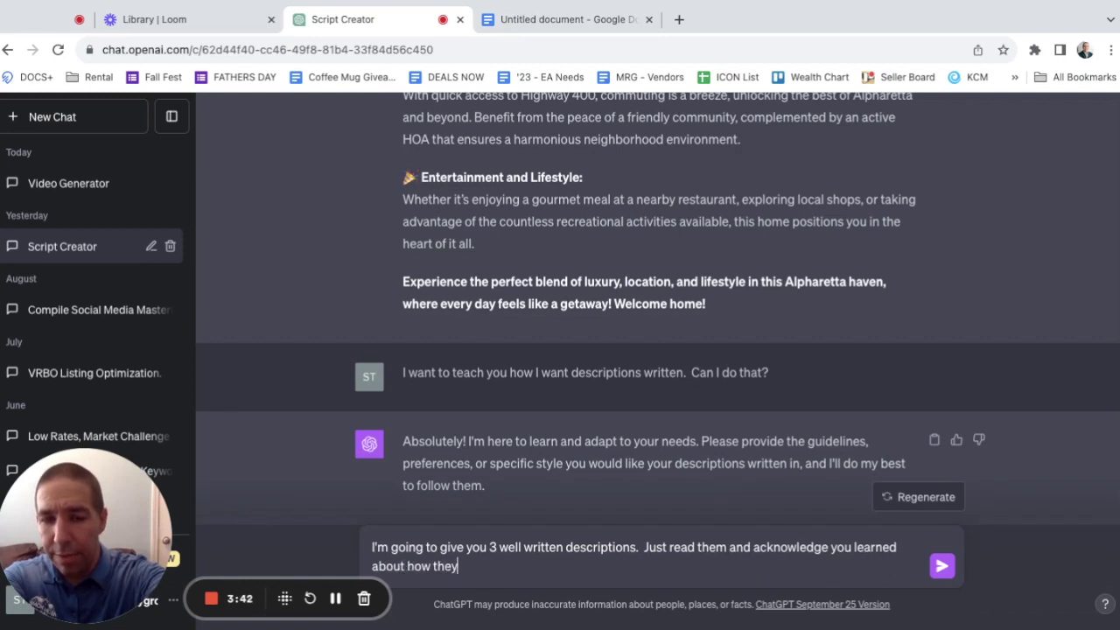
pyautogui.press('BackSpace')
pyautogui.press('BackSpace')
pyautogui.write('were done.')
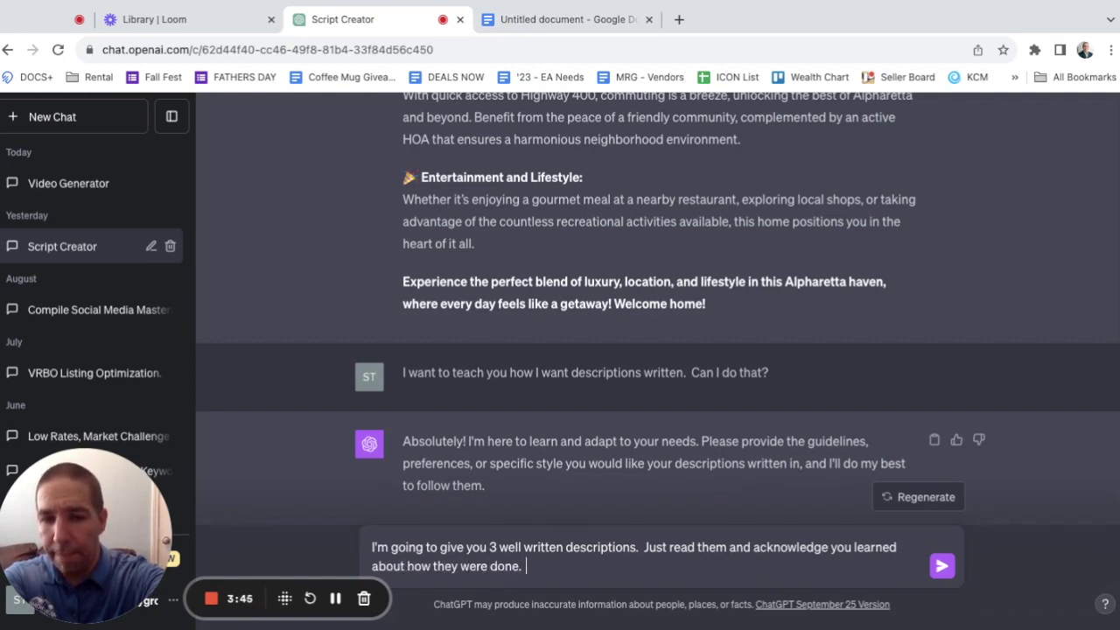
pyautogui.hotkey('ctrl', 'v')
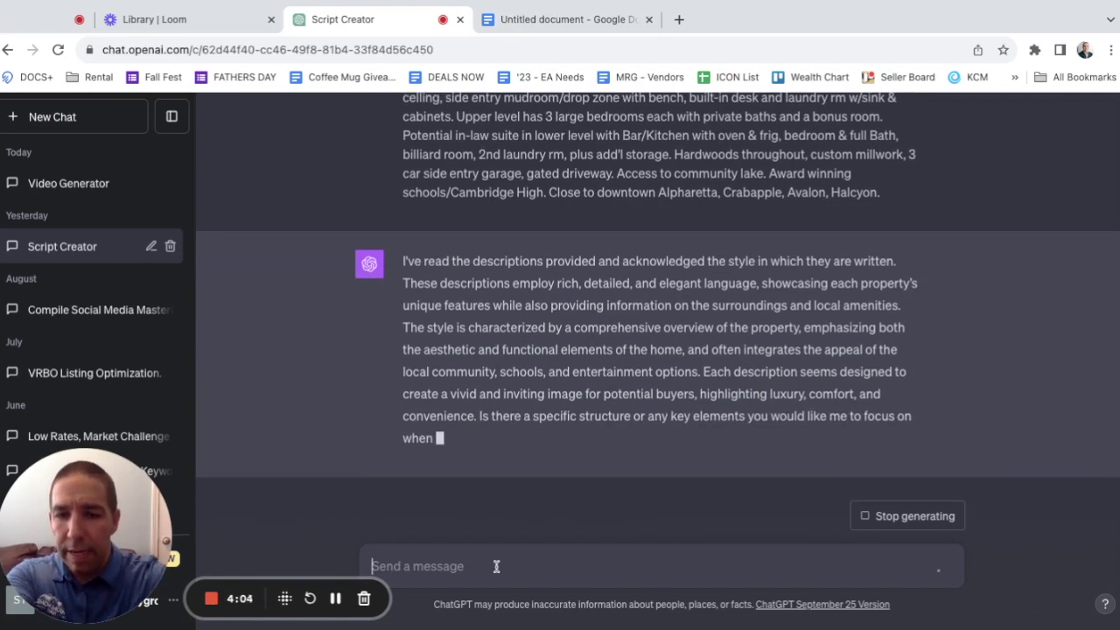
# Start a message in the chat with "Now - I need you to write the description for the house I"
pyautogui.write('B')
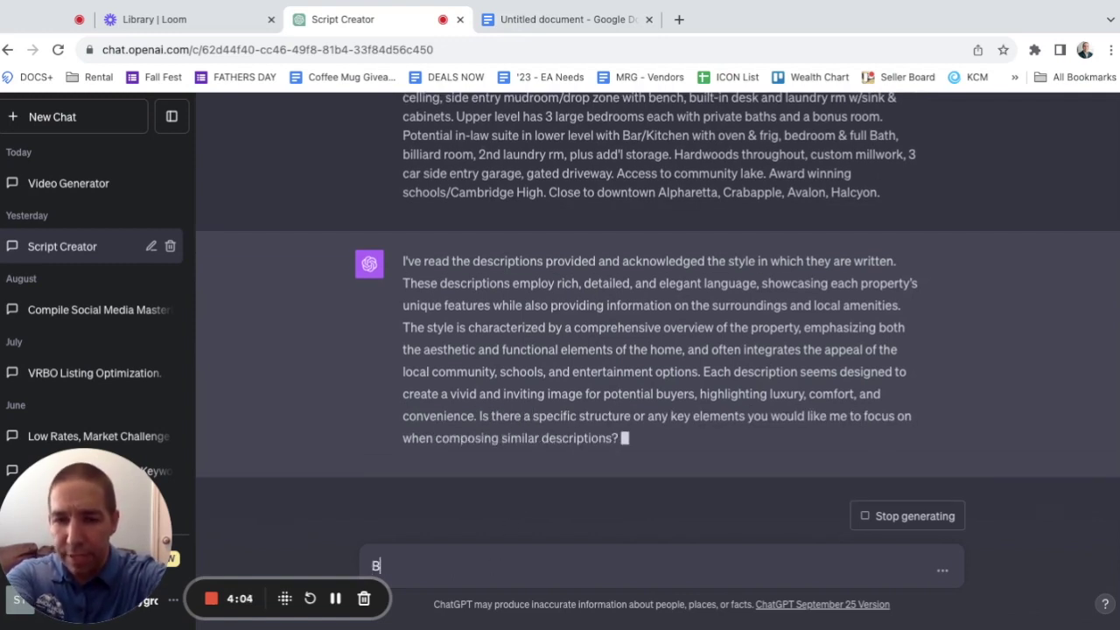
pyautogui.press('BackSpace')
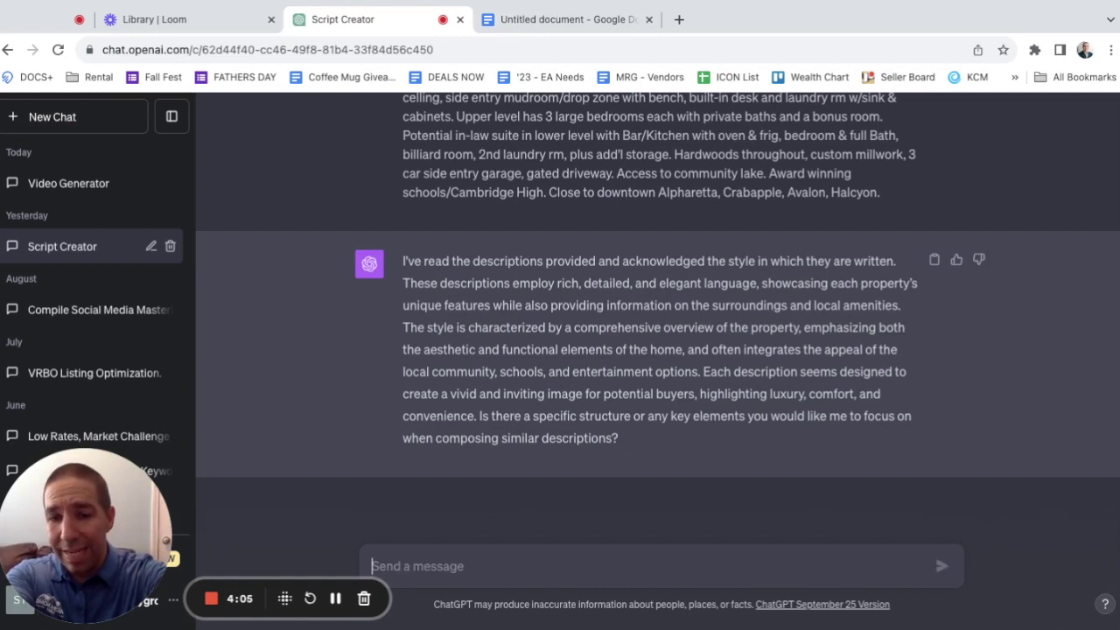
pyautogui.write('Now')
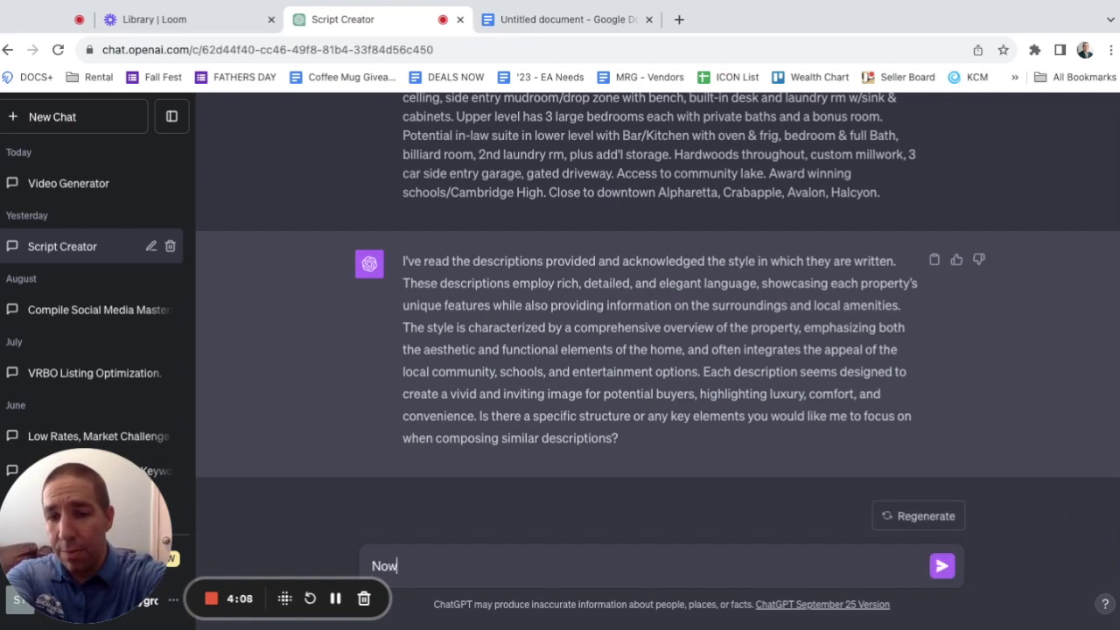
pyautogui.write(' - I w')
pyautogui.press('BackSpace')
pyautogui.press('BackSpace')
pyautogui.write('need you to write the')
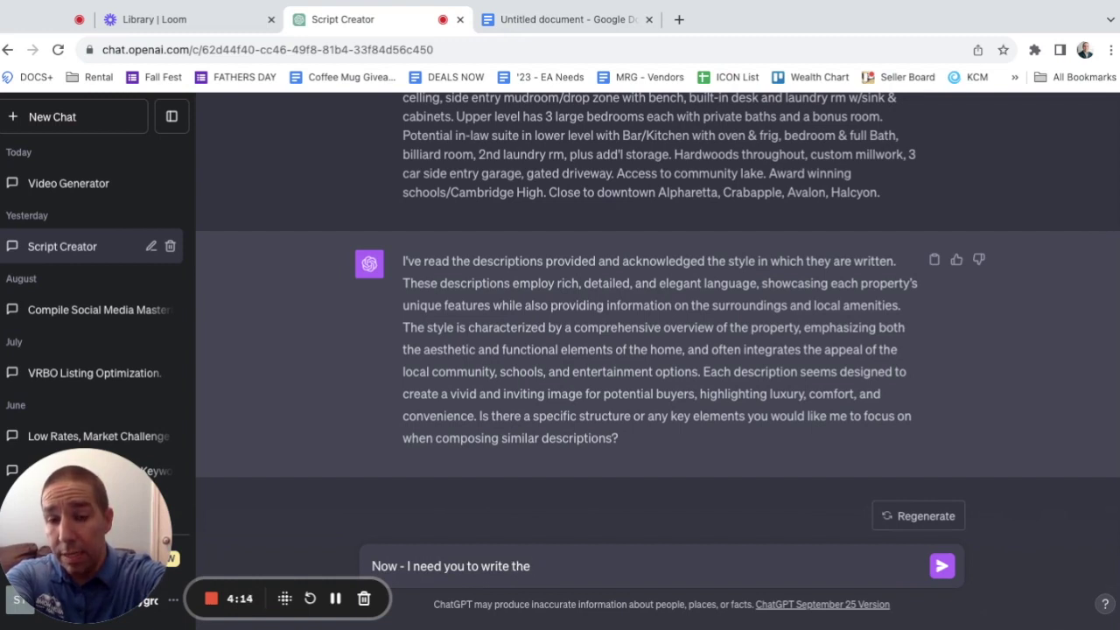
pyautogui.write(' descript')
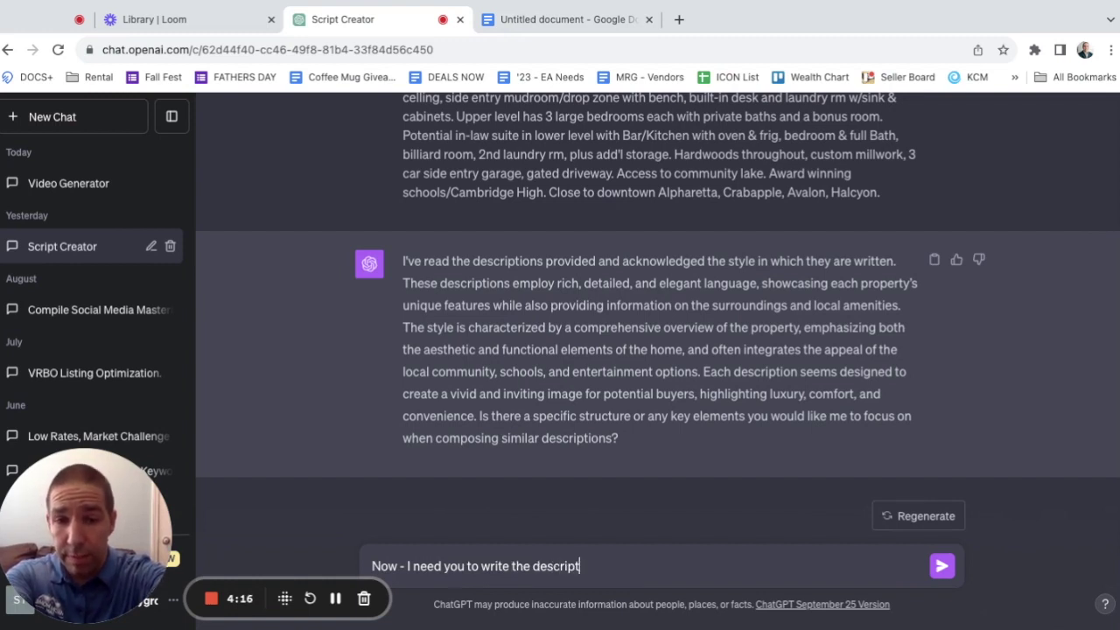
pyautogui.write('ion for the house I n')
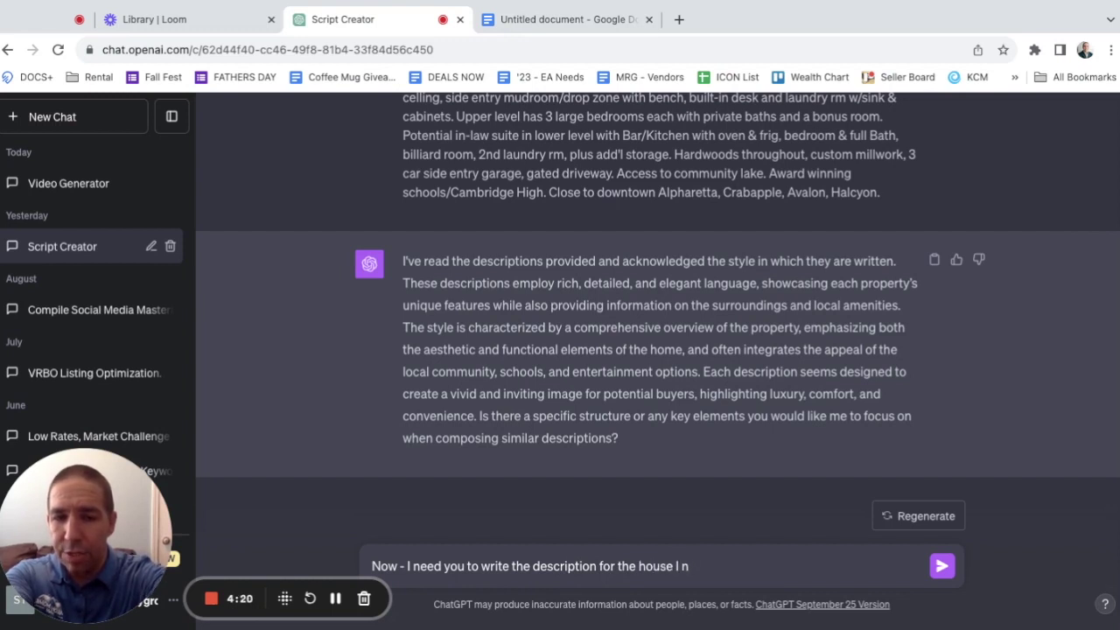
# Complete the message with "initially gave you in the same manner I just shared with you. Can you do that/" and send it
pyautogui.press('BackSpace')
pyautogui.write('initial')
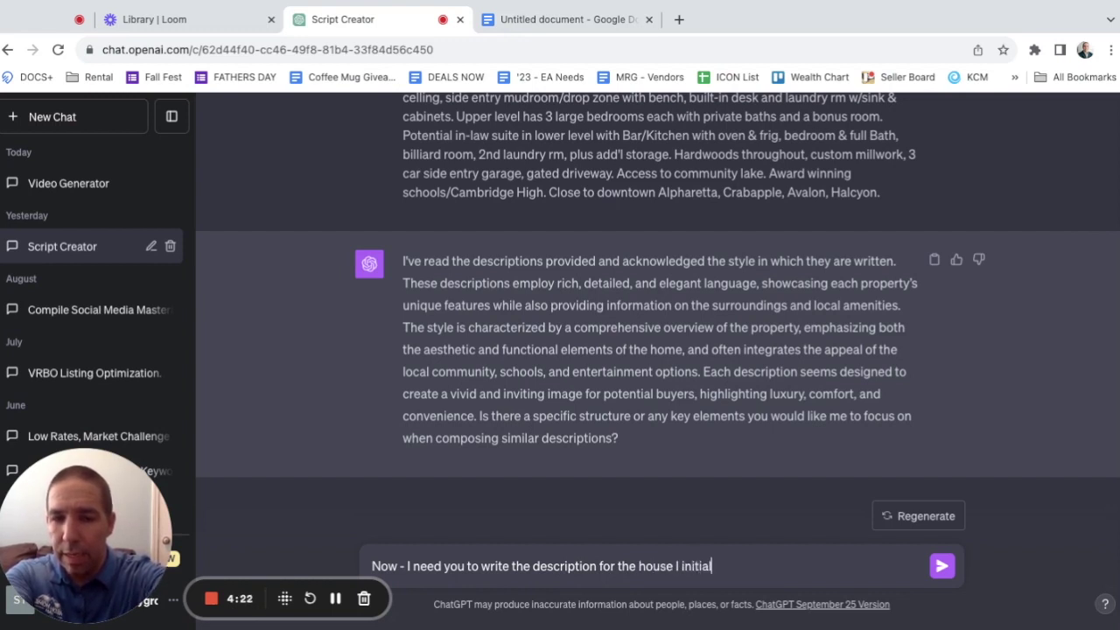
pyautogui.write('ly gave you in th')
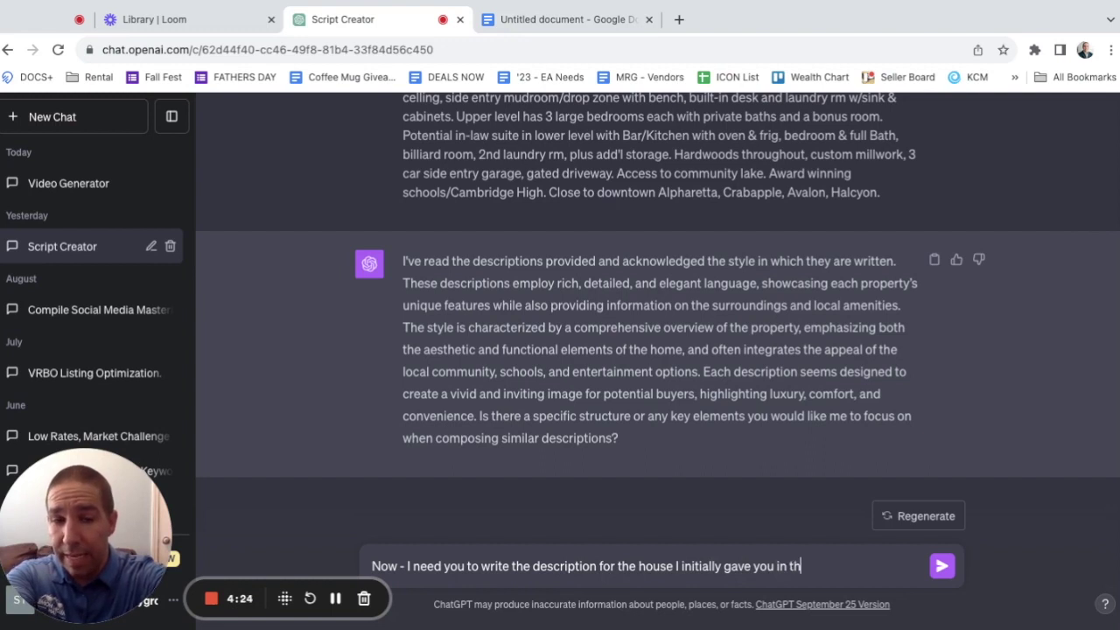
pyautogui.write('e same manner I just sh')
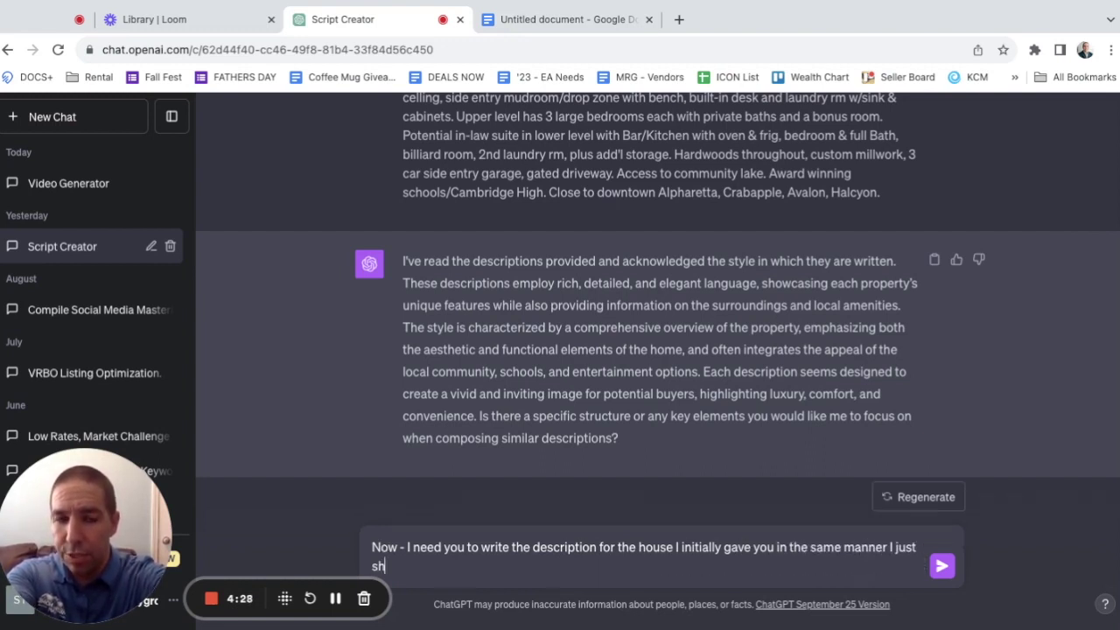
pyautogui.write('ared with you.  Can you do that/')
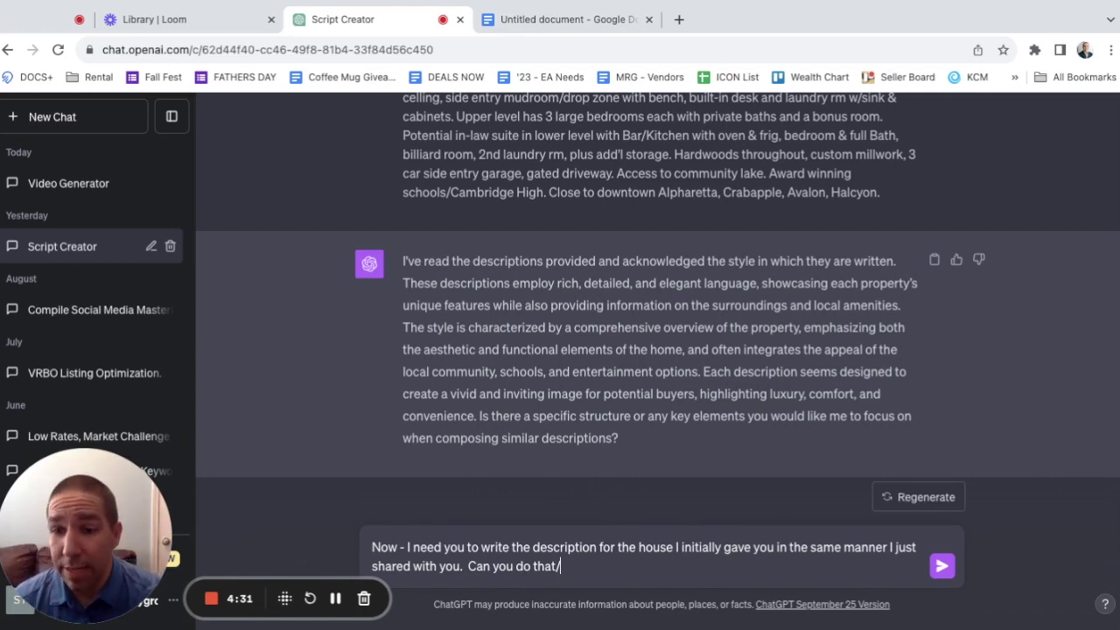
pyautogui.press('Return')
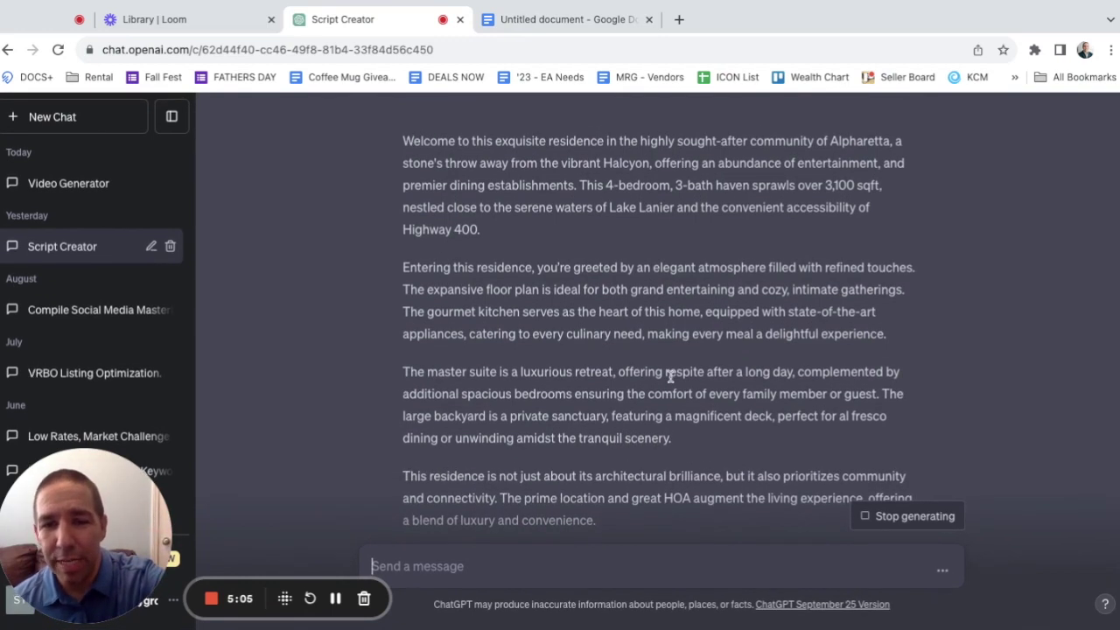
# Read through the rewritten listing description of the Alpharetta house from the opening to the closing paragraph
pyautogui.scroll(3, 670, 376)
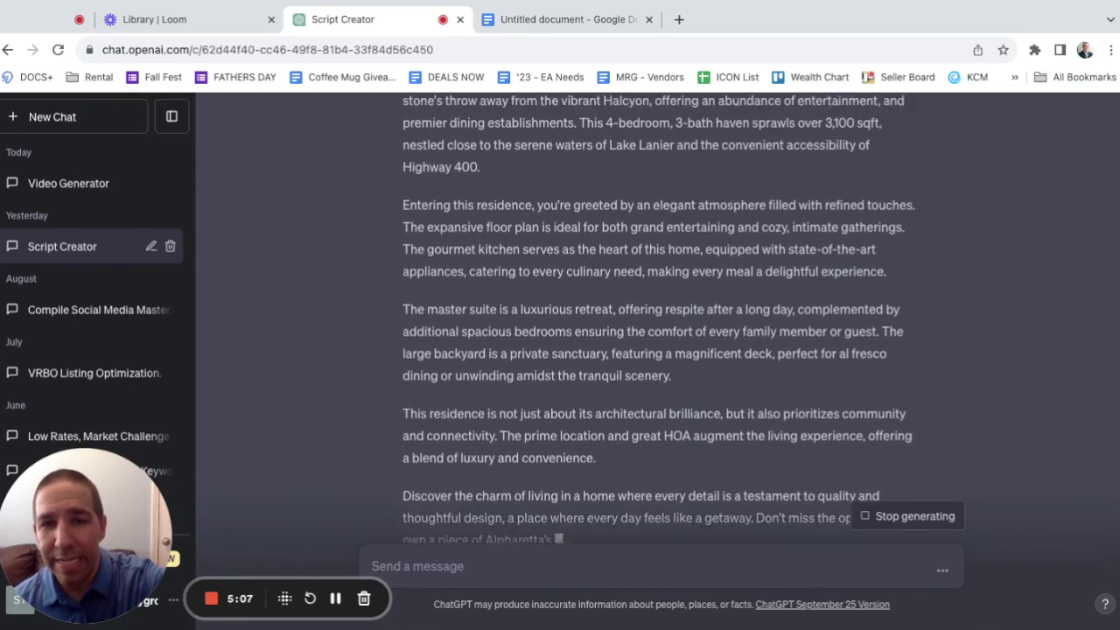
pyautogui.scroll(-3, 670, 377)
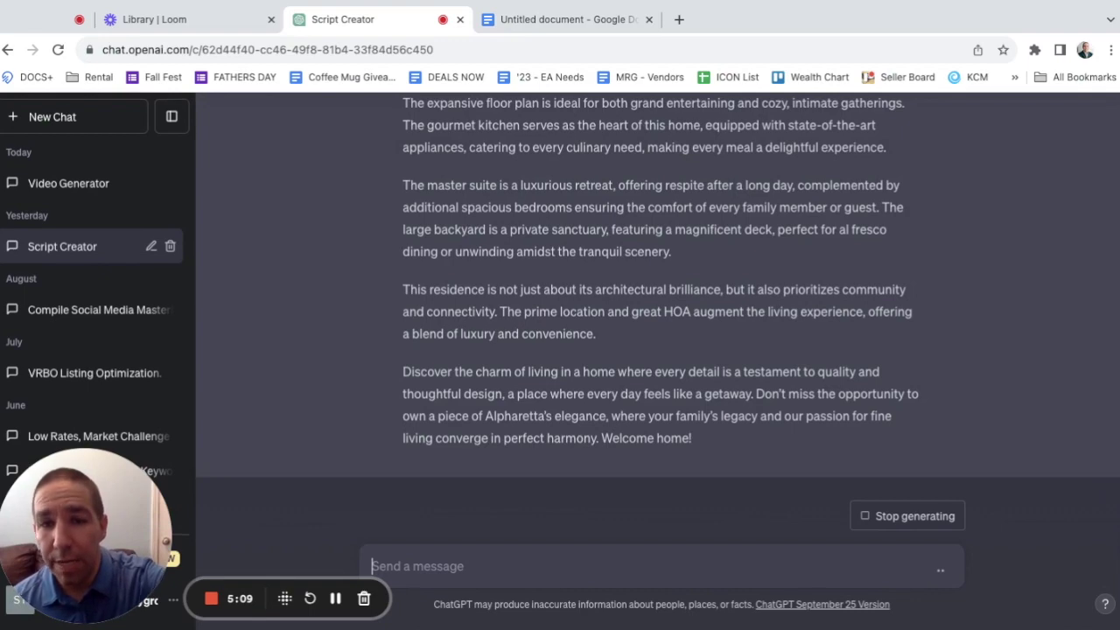
pyautogui.scroll(3, 657, 317)
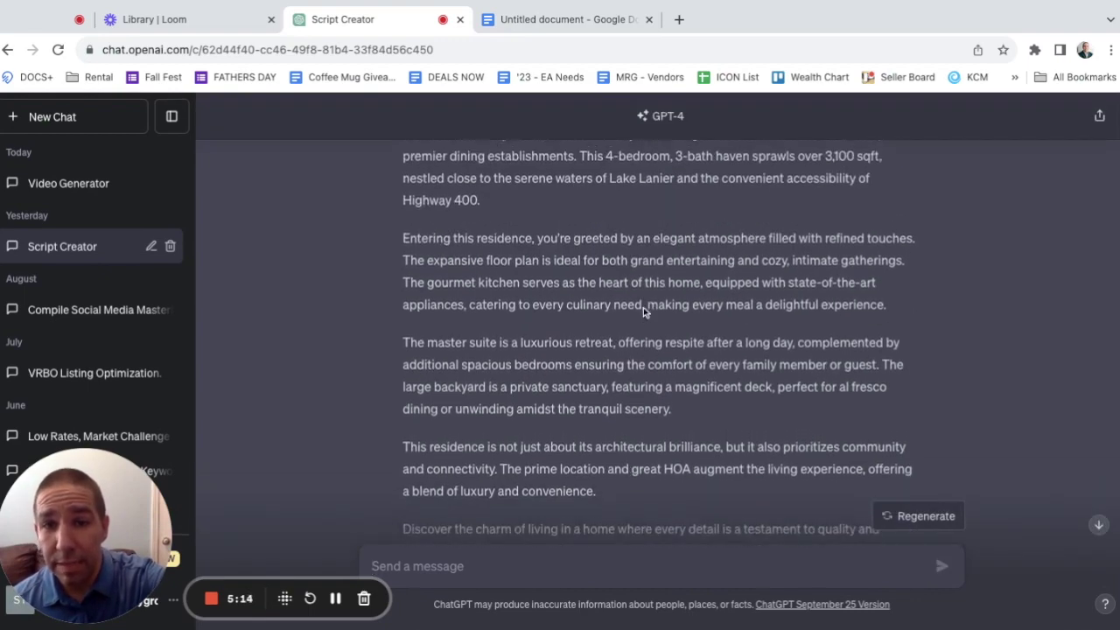
pyautogui.scroll(-2, 643, 310)
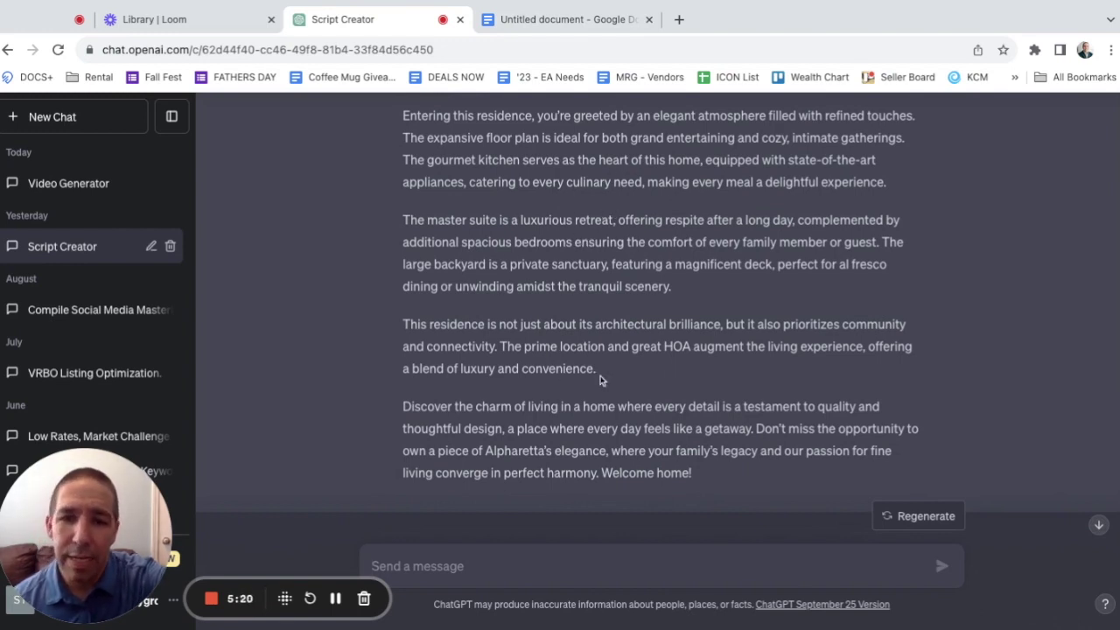
pyautogui.scroll(-1, 600, 380)
pyautogui.scroll(-1, 600, 379)
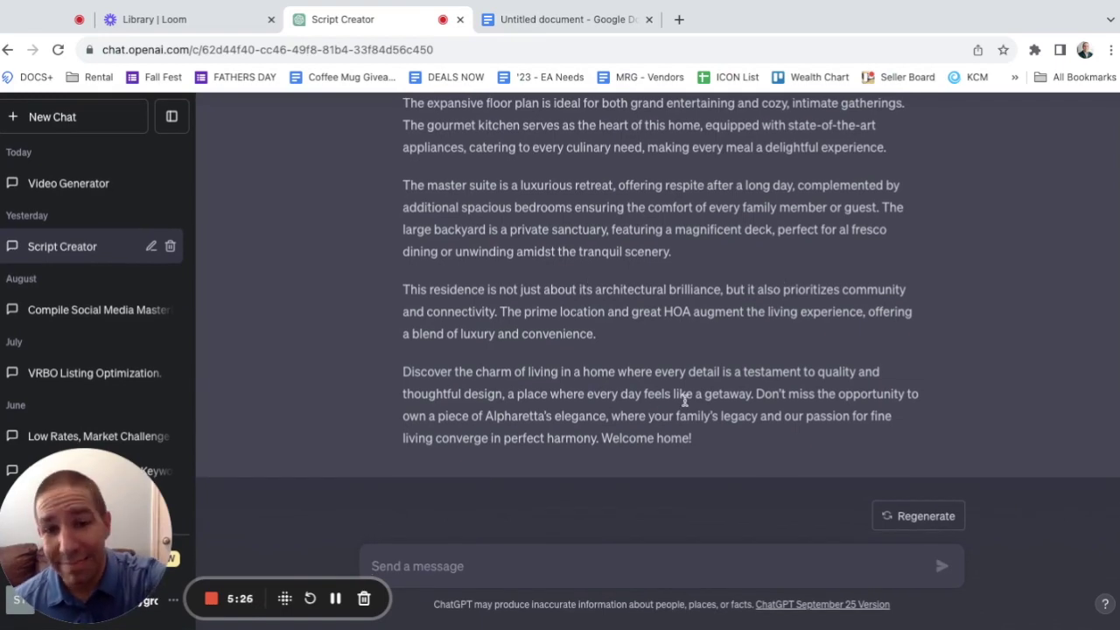
pyautogui.scroll(1, 685, 399)
pyautogui.scroll(5, 682, 398)
pyautogui.scroll(-6, 755, 398)
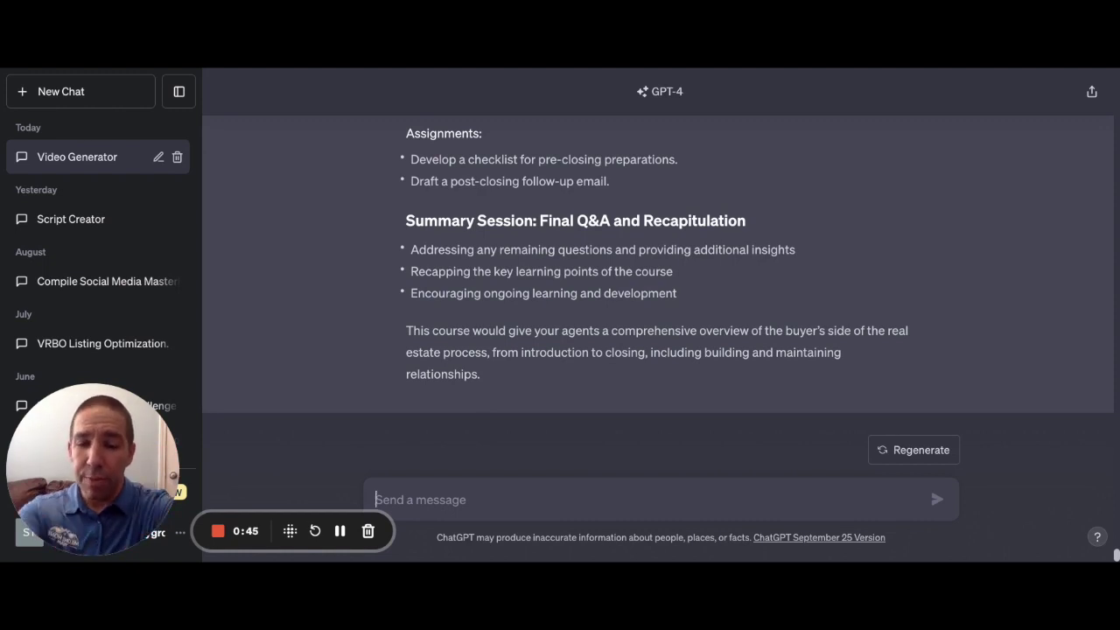
# In the Video Generator chat, start a message with "I just did a youtube short about why waiting until spring makes more sense"
pyautogui.write('I just')
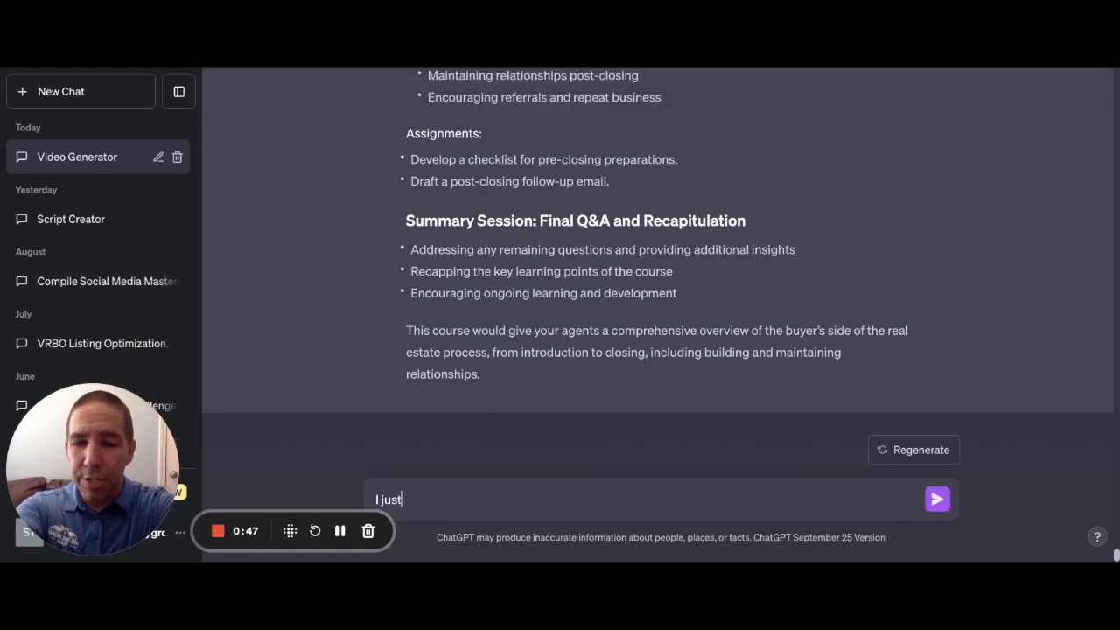
pyautogui.write(' did a youtbue')
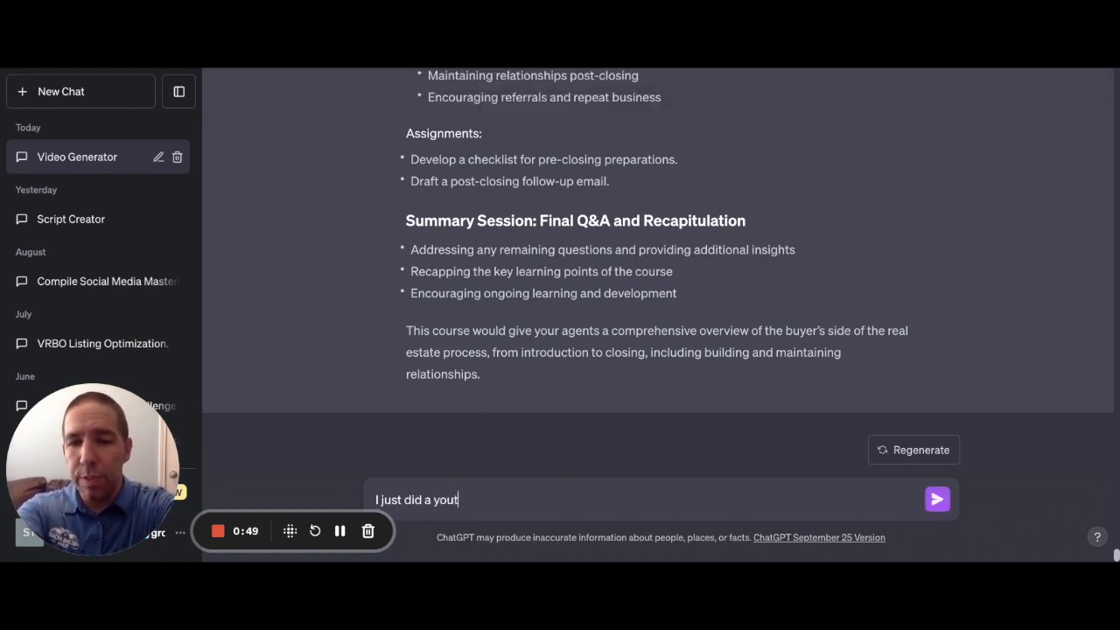
pyautogui.press('BackSpace')
pyautogui.press('BackSpace')
pyautogui.press('BackSpace')
pyautogui.press('BackSpace')
pyautogui.write('ube shor')
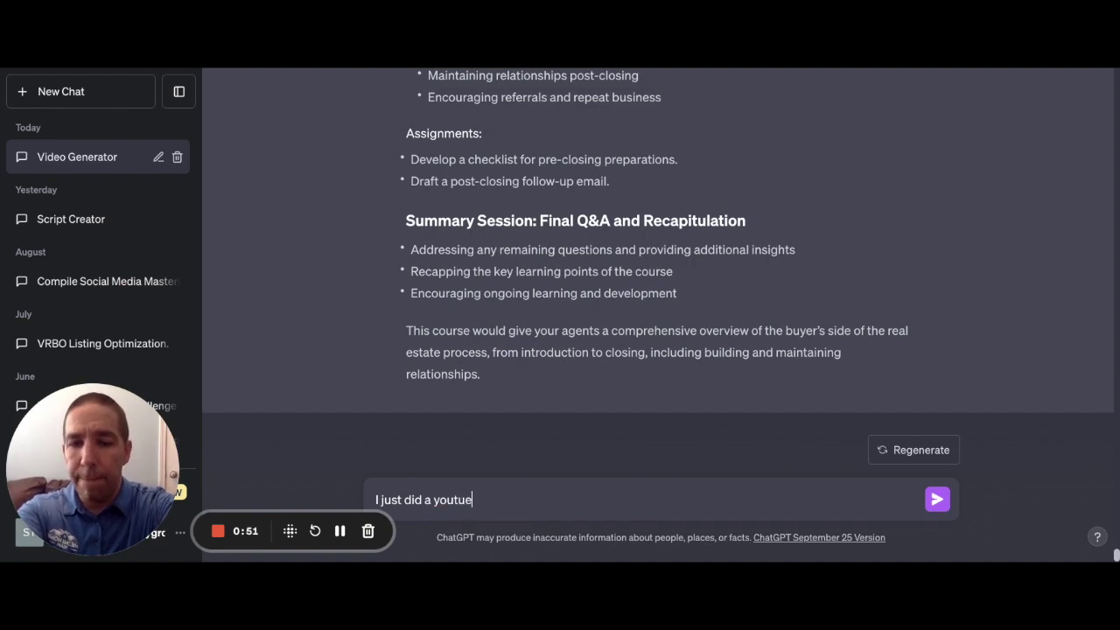
pyautogui.write('t about ')
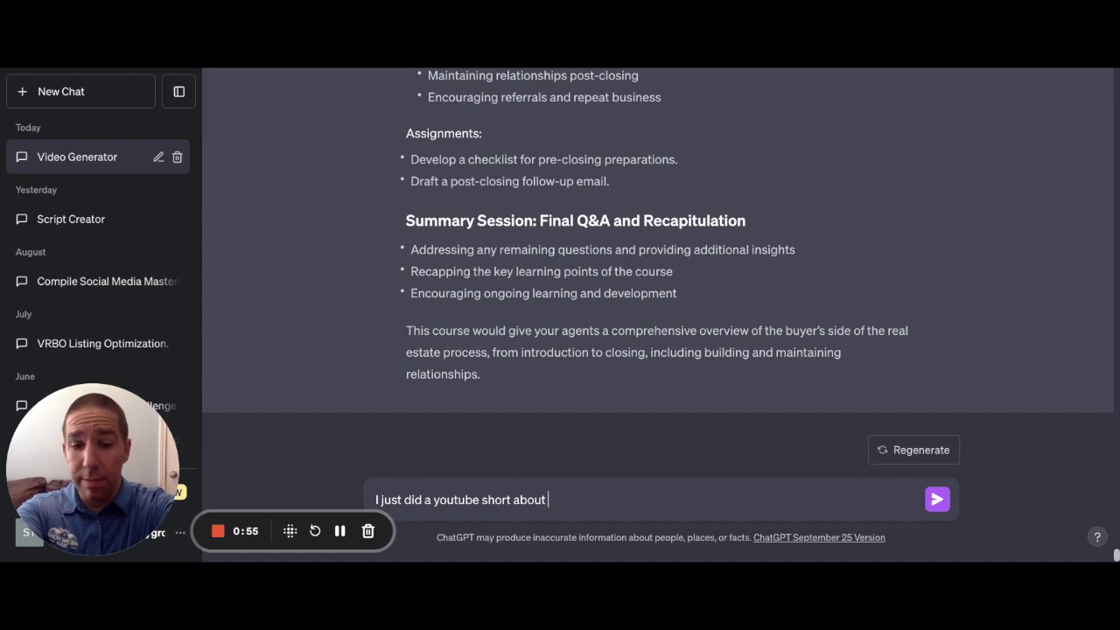
pyautogui.write('why wai')
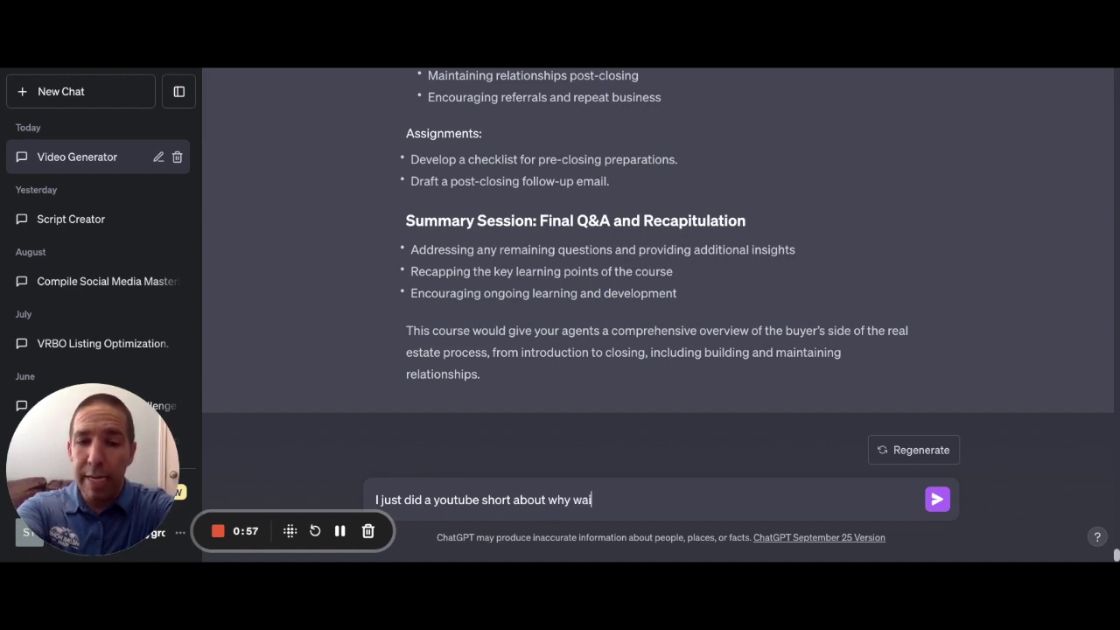
pyautogui.write('ting until spri')
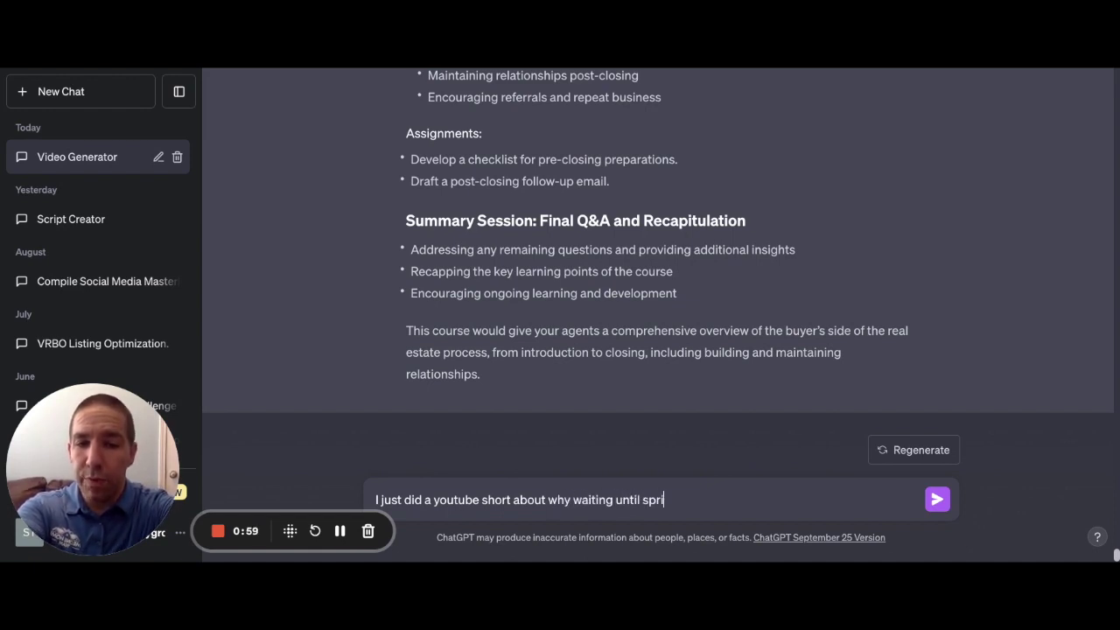
pyautogui.write('ng makes more sense')
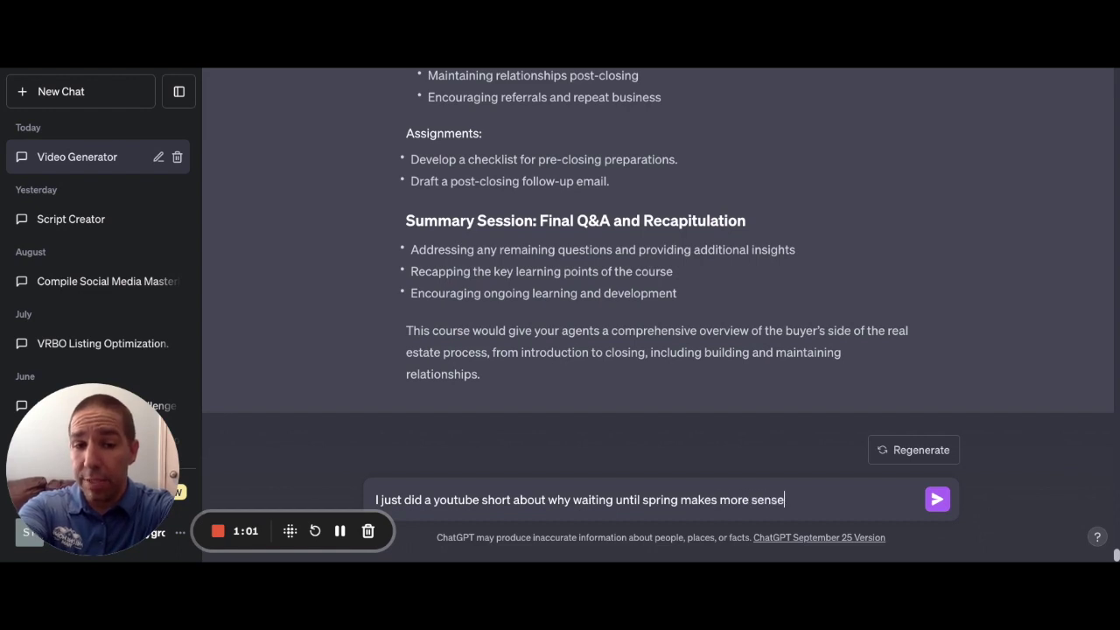
# Continue the message with "to buy - rates will be lower, there will be more houses,"
pyautogui.write(' to buy - rate')
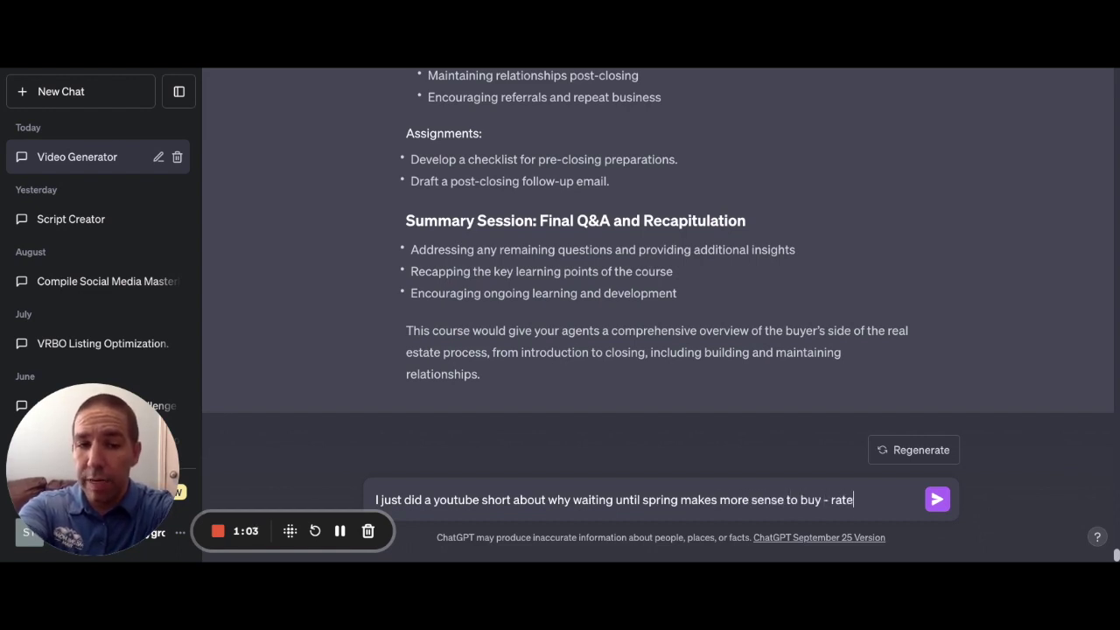
pyautogui.write('s will belower')
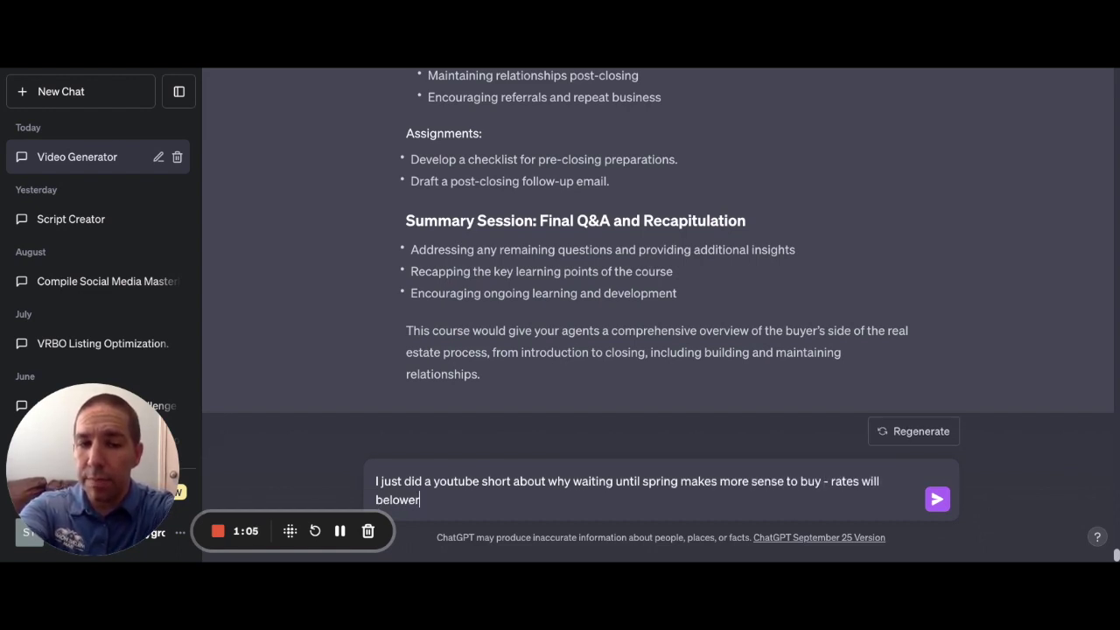
pyautogui.press('BackSpace')
pyautogui.press('BackSpace')
pyautogui.press('BackSpace')
pyautogui.press('BackSpace')
pyautogui.press('BackSpace')
pyautogui.write('lo')
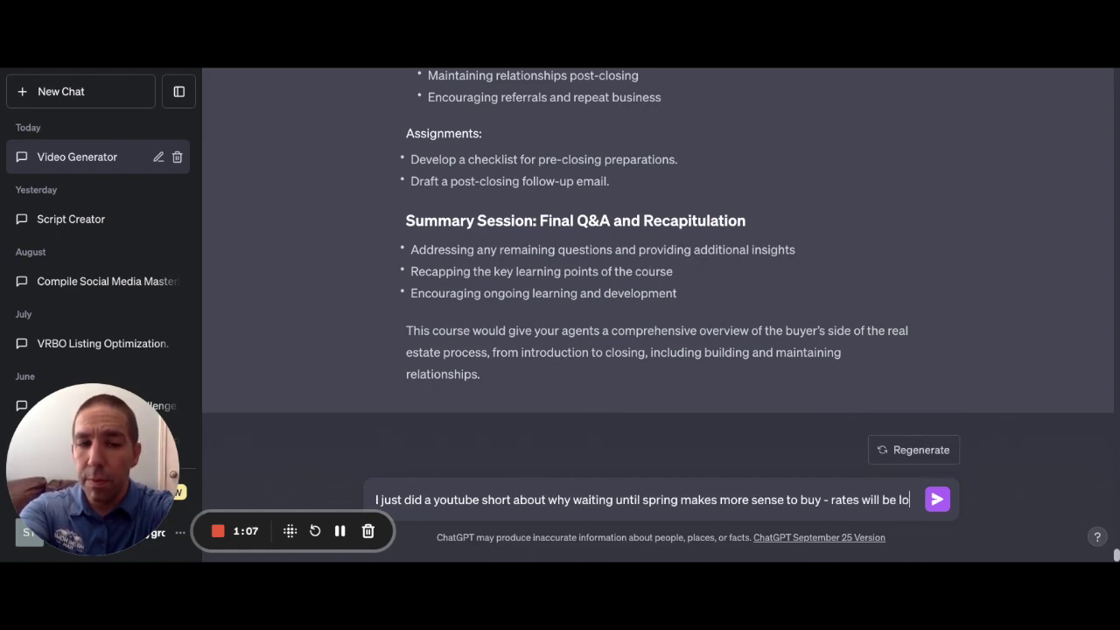
pyautogui.write('wer, the')
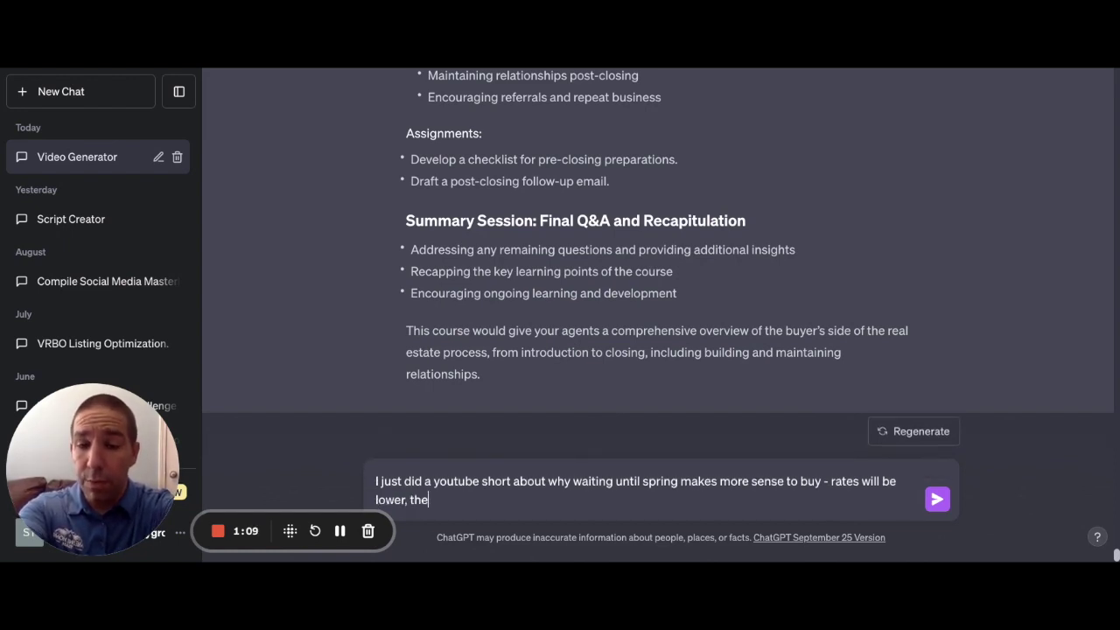
pyautogui.write('re will be more hous')
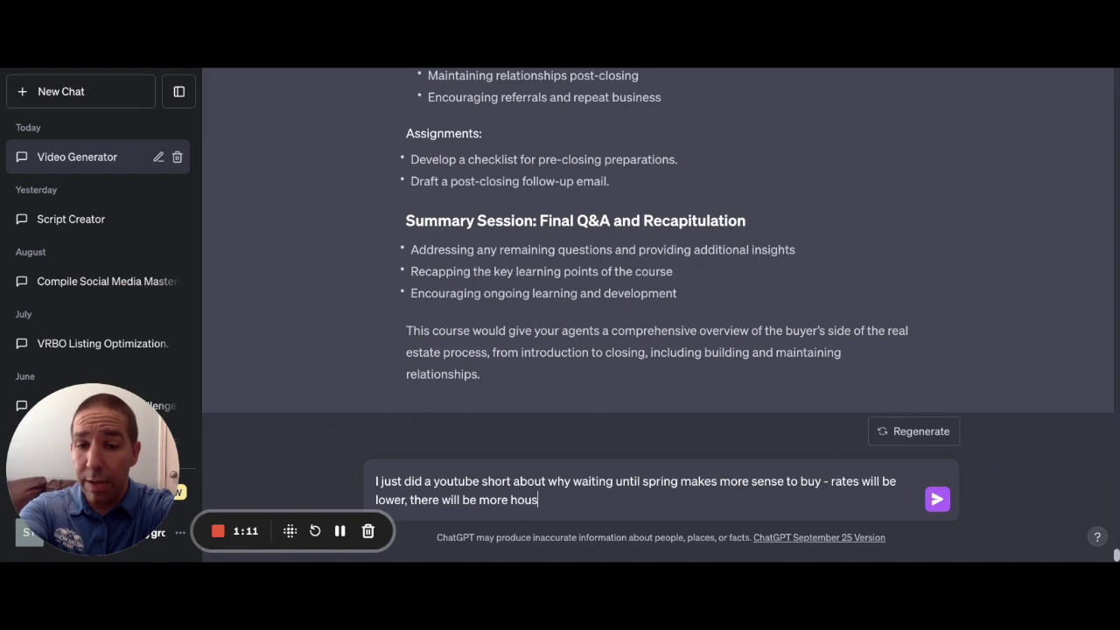
pyautogui.write('es, ')
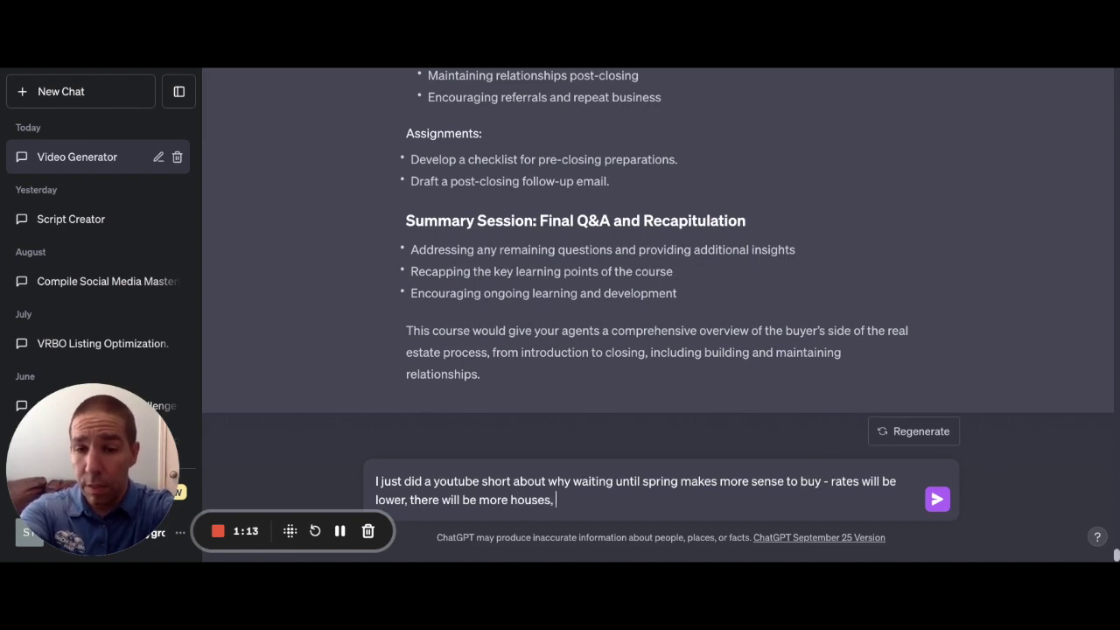
# Finish the list of reasons in the message with "the economy will be stronger."
pyautogui.write('the ecoom')
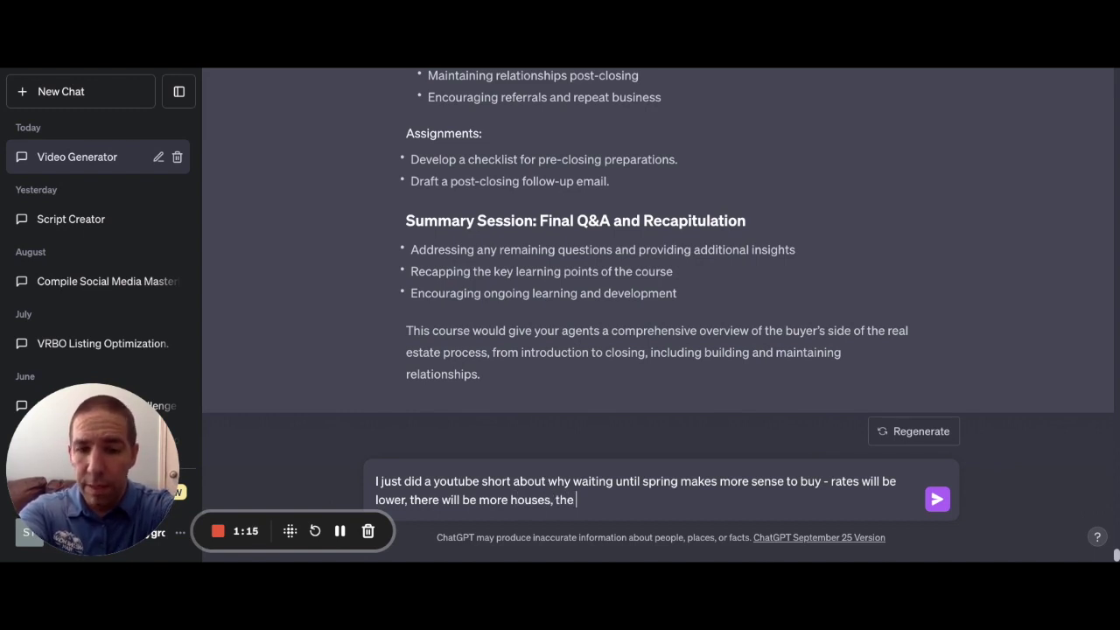
pyautogui.press('BackSpace')
pyautogui.press('BackSpace')
pyautogui.write('n')
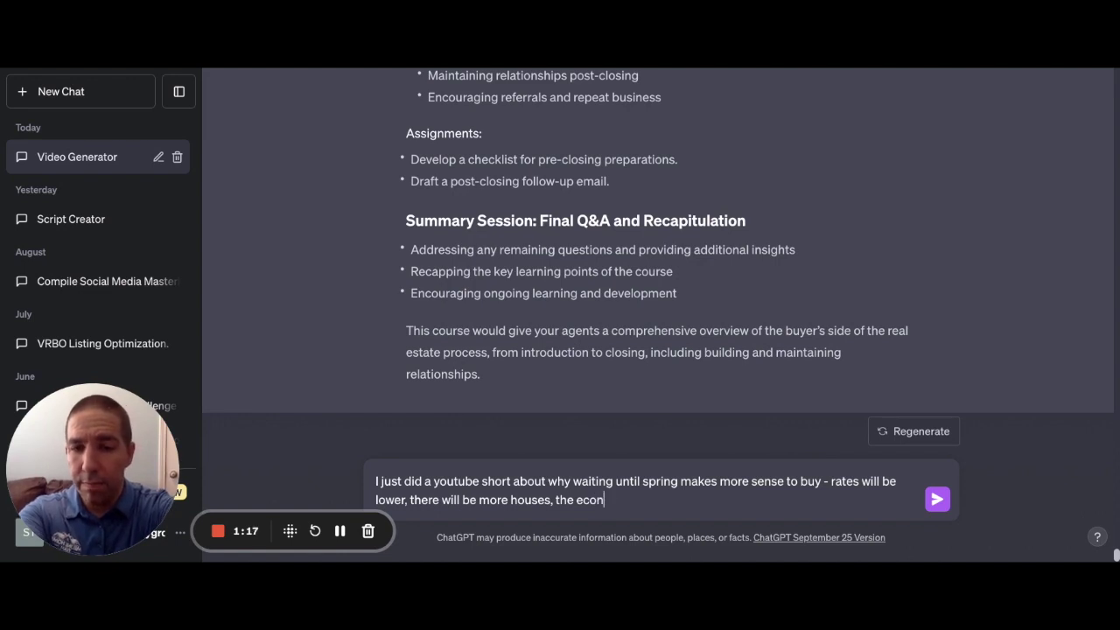
pyautogui.write('omy will be stronger.')
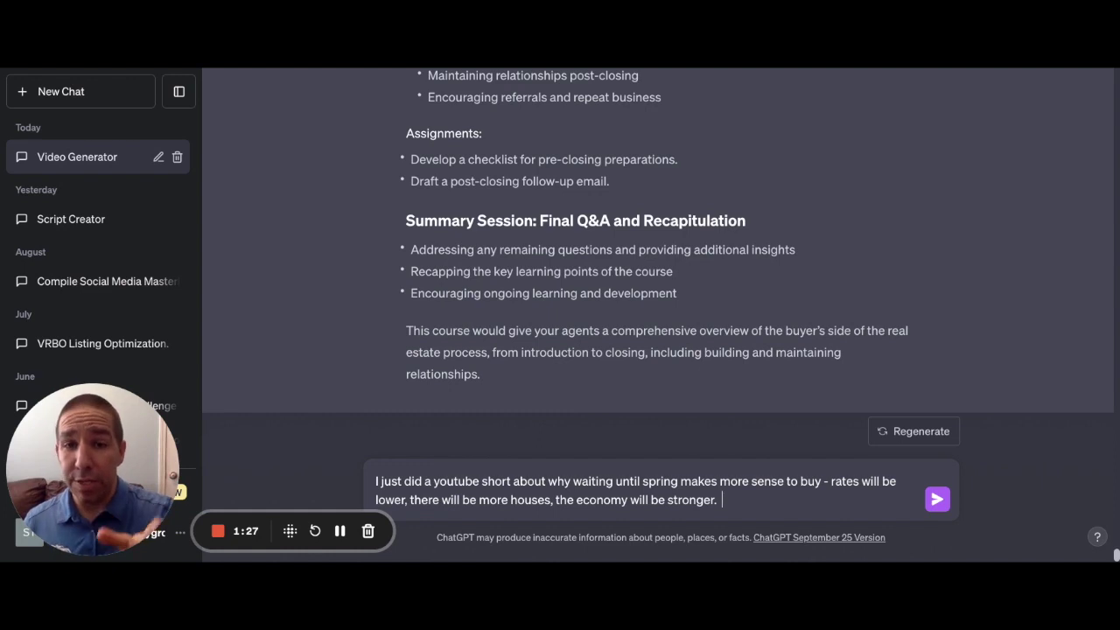
# Finish the message with "Can you give me "The Big 4" for that video?" and send it
pyautogui.write('Can you gvi')
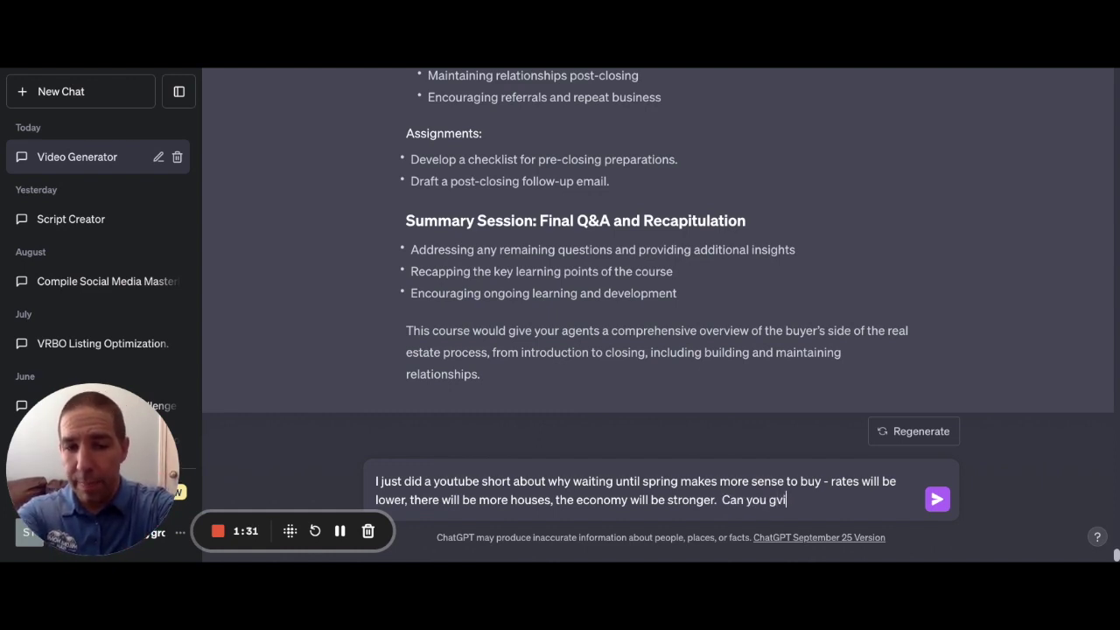
pyautogui.press('BackSpace')
pyautogui.press('BackSpace')
pyautogui.write('ive me "')
pyautogui.write('The Big 3')
pyautogui.press('BackSpace')
pyautogui.press('BackSpace')
pyautogui.press('BackSpace')
pyautogui.press('BackSpace')
pyautogui.write('ig4"')
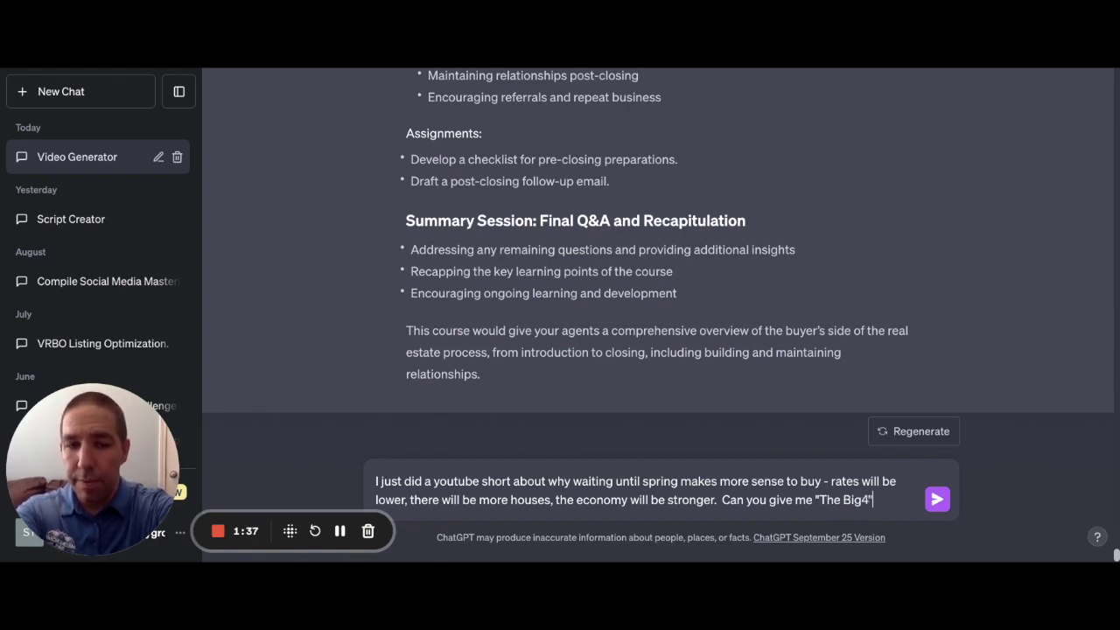
pyautogui.press('BackSpace')
pyautogui.press('BackSpace')
pyautogui.write('4" for that video?')
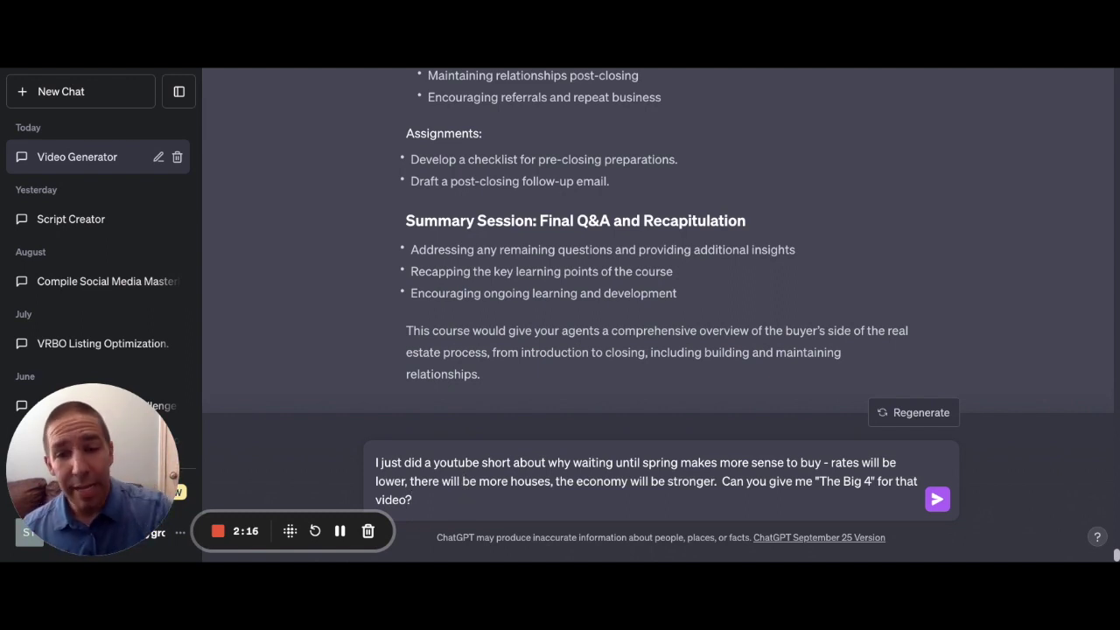
pyautogui.press('Return')
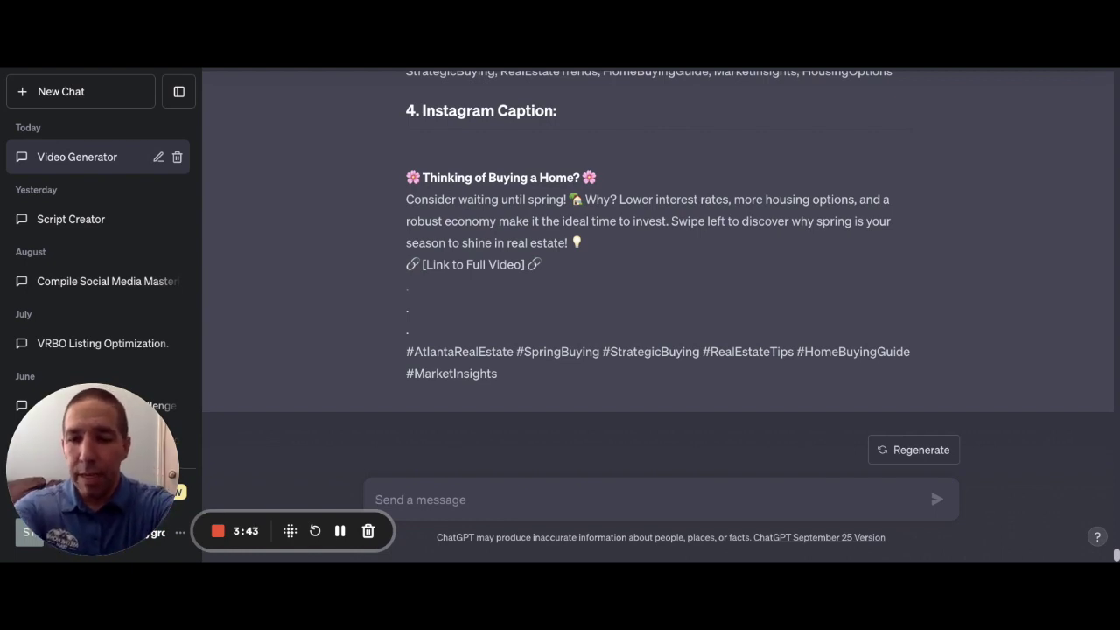
# Start a new message with "Based on what we do videos on - can you give me"
pyautogui.write('se ')
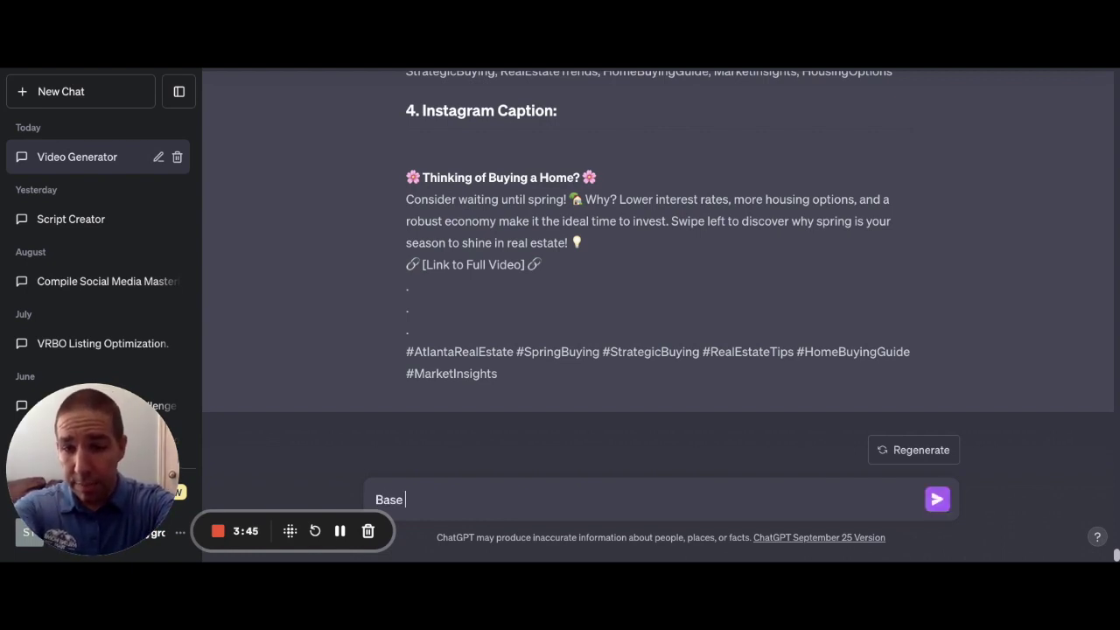
pyautogui.write('d on what ')
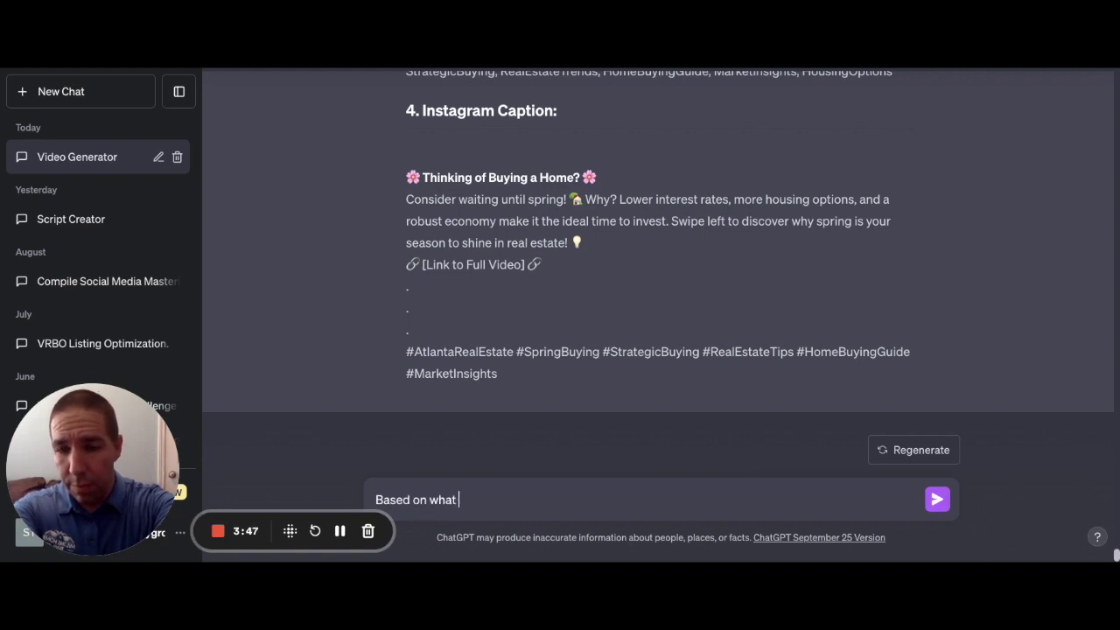
pyautogui.write('we do videos ')
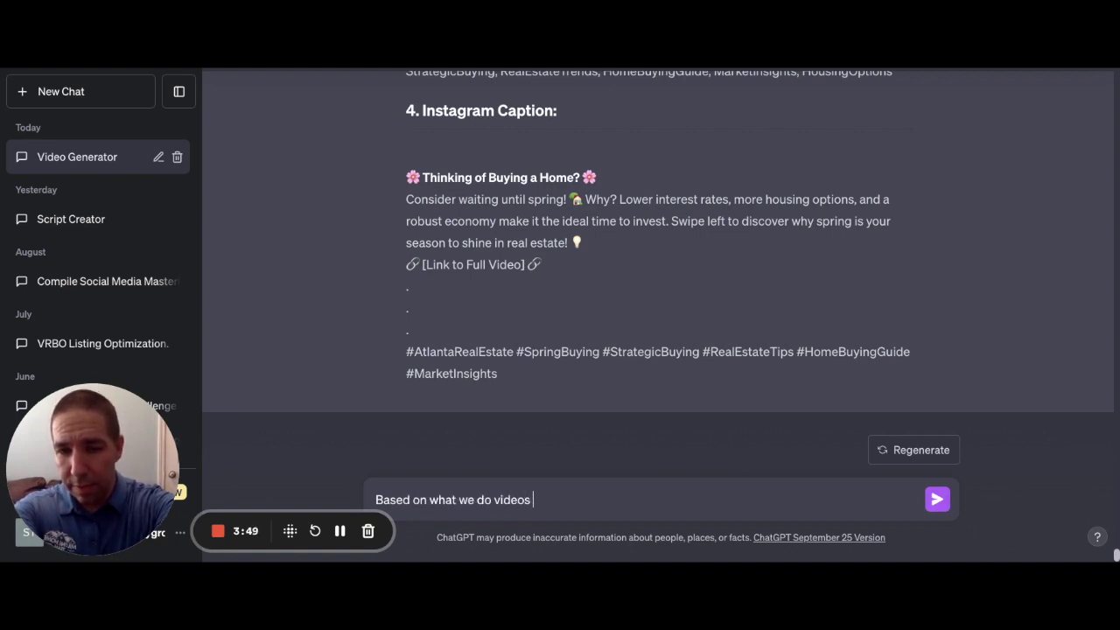
pyautogui.write('on - canyou g')
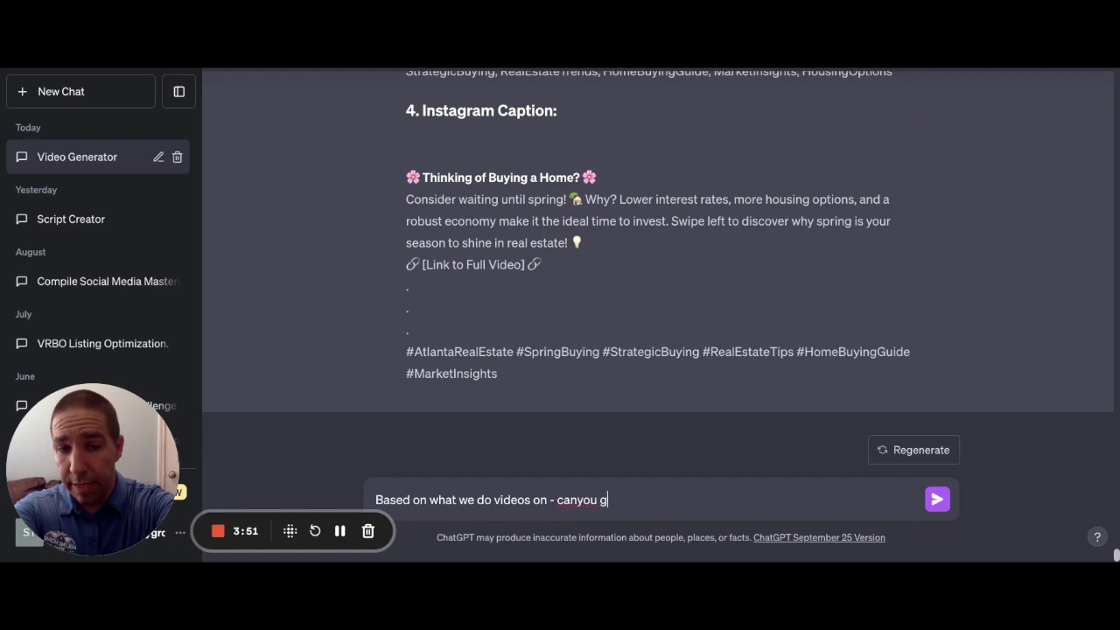
pyautogui.press('BackSpace')
pyautogui.press('BackSpace')
pyautogui.press('BackSpace')
pyautogui.press('BackSpace')
pyautogui.press('BackSpace')
pyautogui.write(' you')
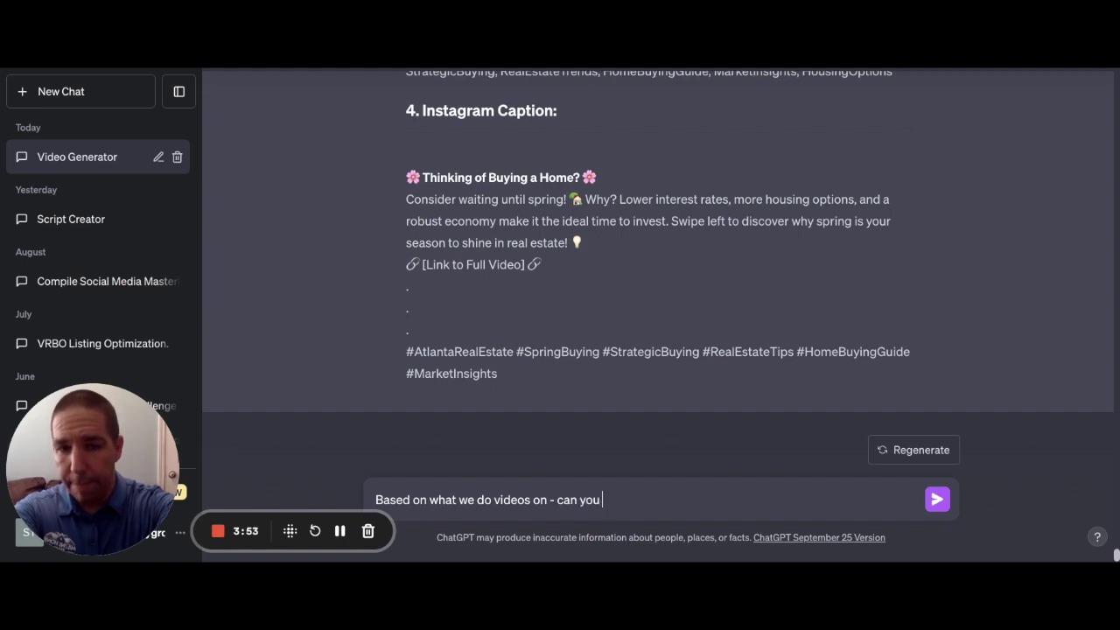
pyautogui.write('gme ')
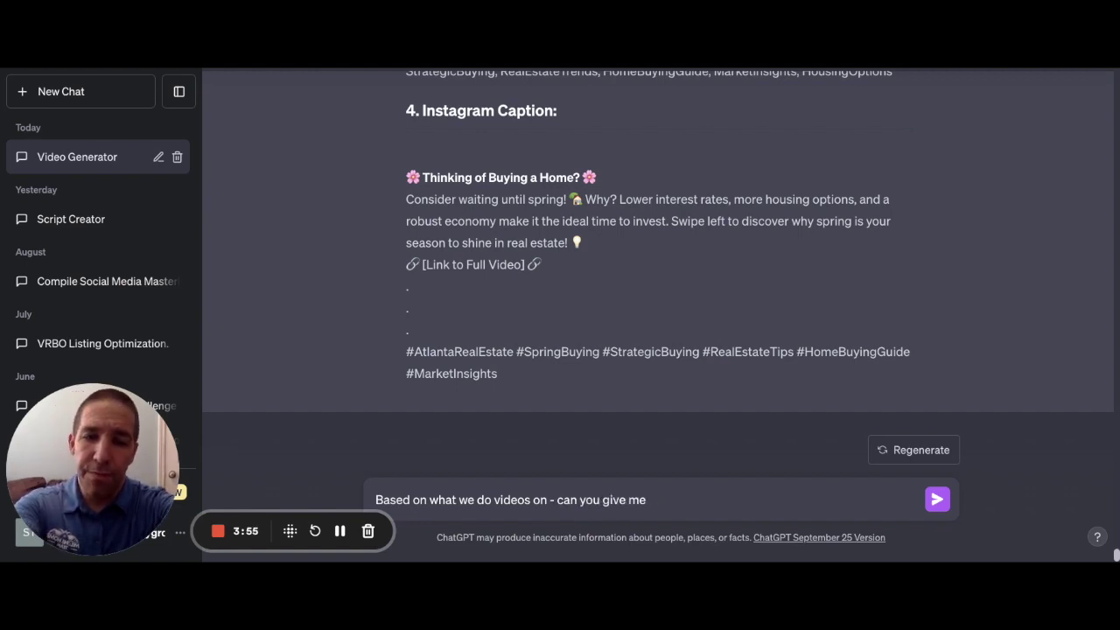
# Complete the request with "5 ideas for a youtube short I can do today?" and send it
pyautogui.write('deas for a youtbue')
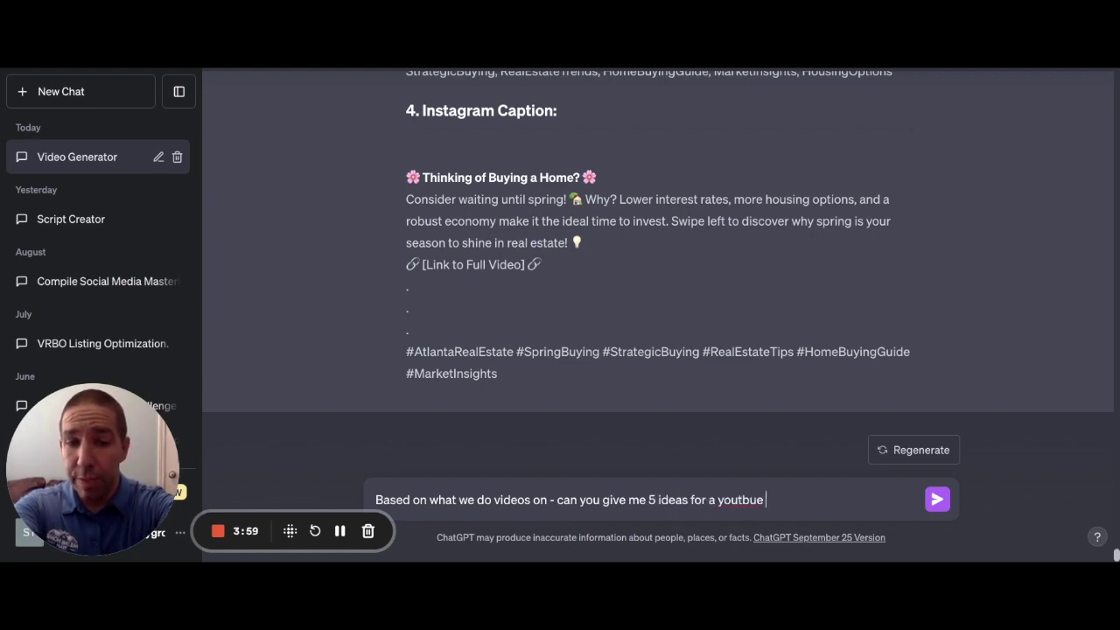
pyautogui.press('BackSpace')
pyautogui.press('BackSpace')
pyautogui.press('BackSpace')
pyautogui.write('ube shor')
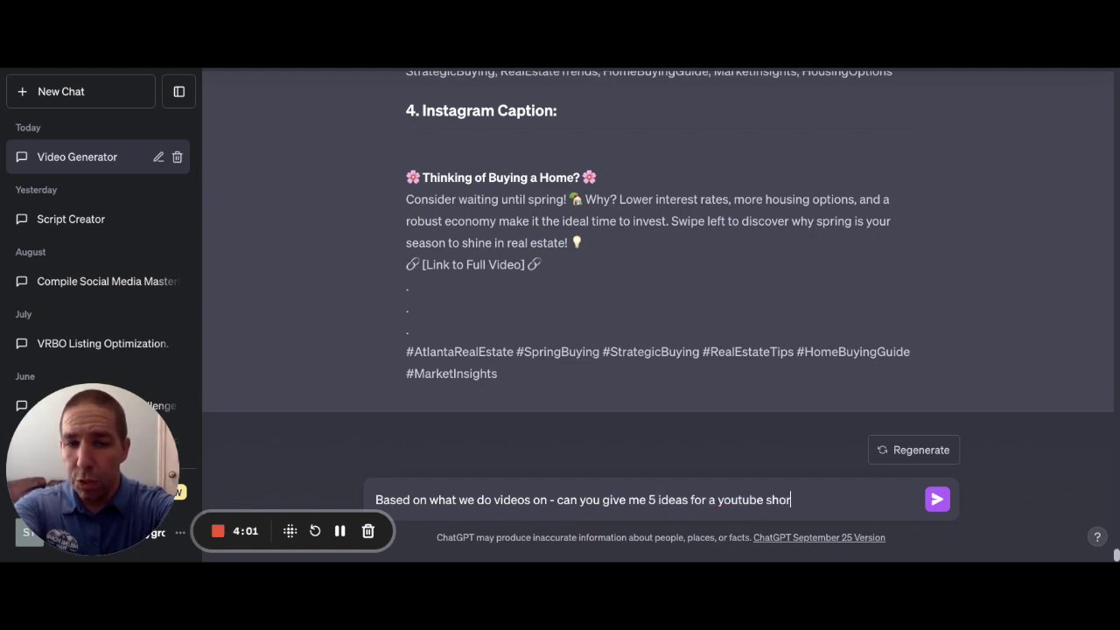
pyautogui.write('t I can')
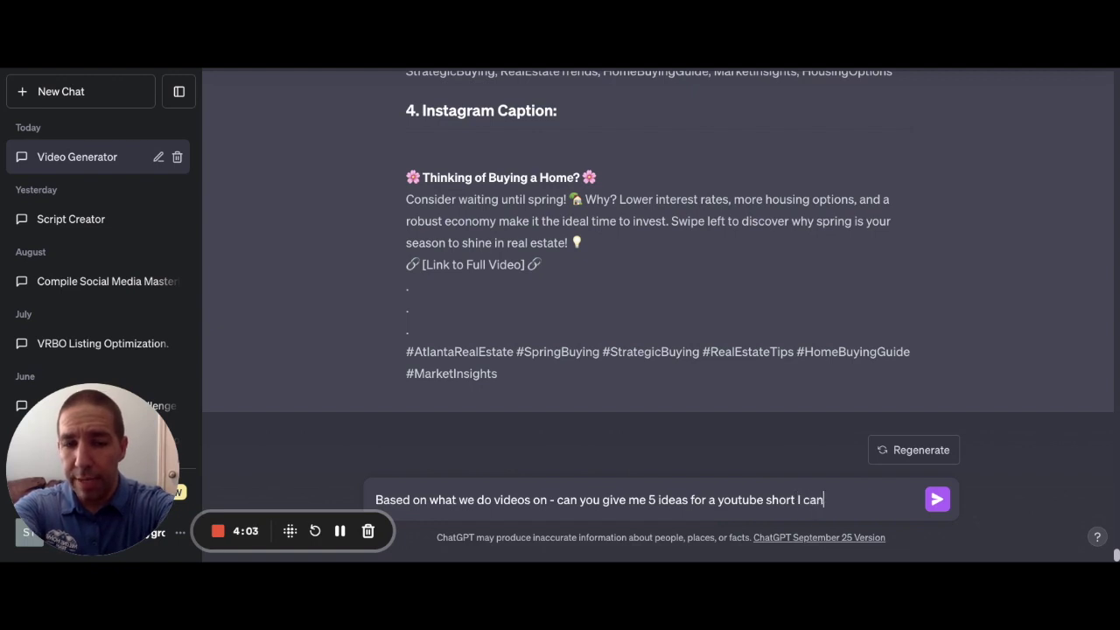
pyautogui.write(' do today?')
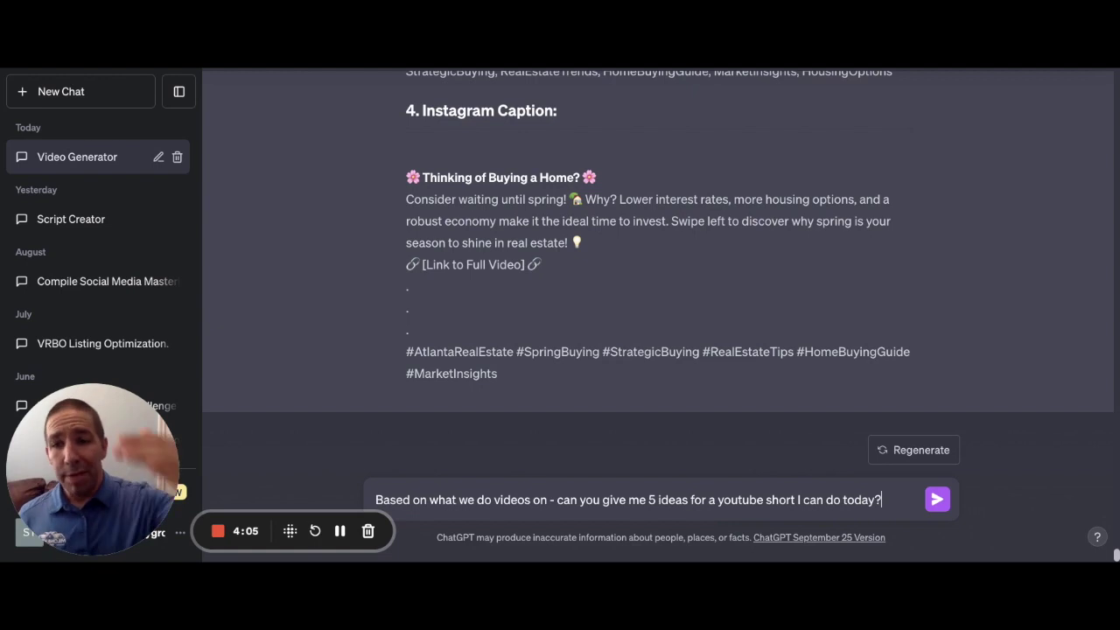
pyautogui.press('Return')
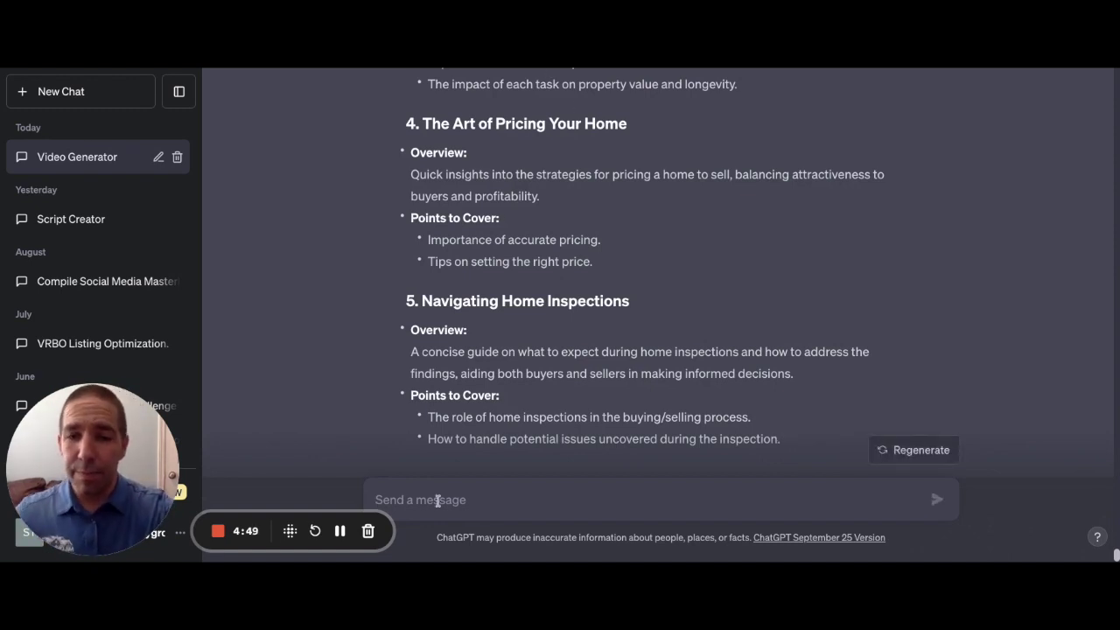
# Start a reply with "I like #4 - I'm going to do that video. I'll stick close to the script and idea you"
pyautogui.write('I like ')
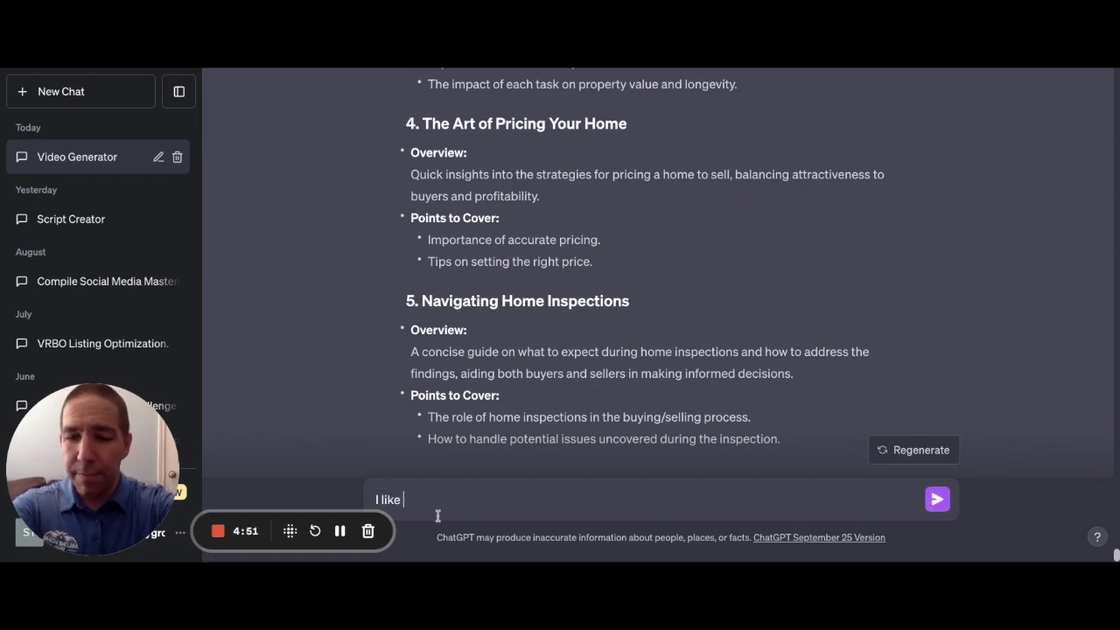
pyautogui.write("#4 - I'm going to do that video. I'll")
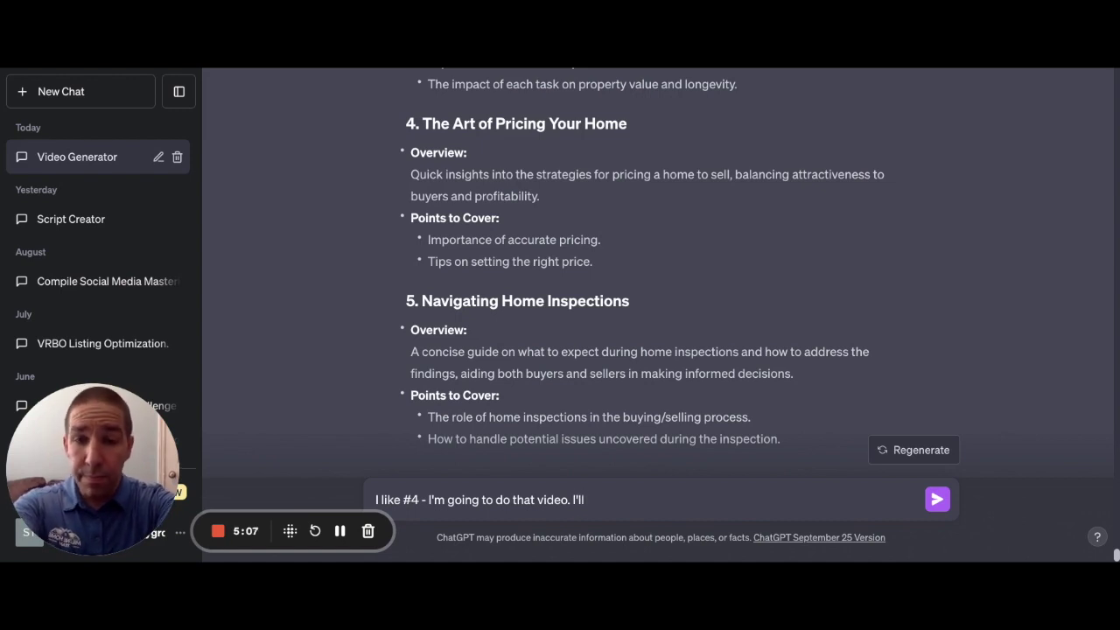
pyautogui.press('BackSpace')
pyautogui.press('BackSpace')
pyautogui.write('ll sit')
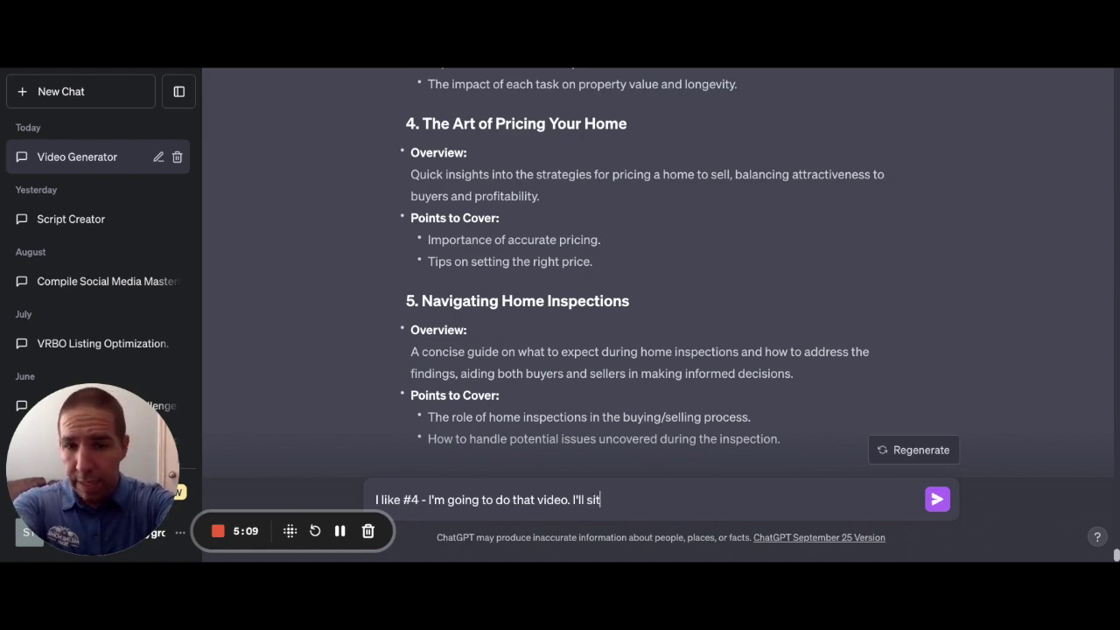
pyautogui.press('BackSpace')
pyautogui.press('BackSpace')
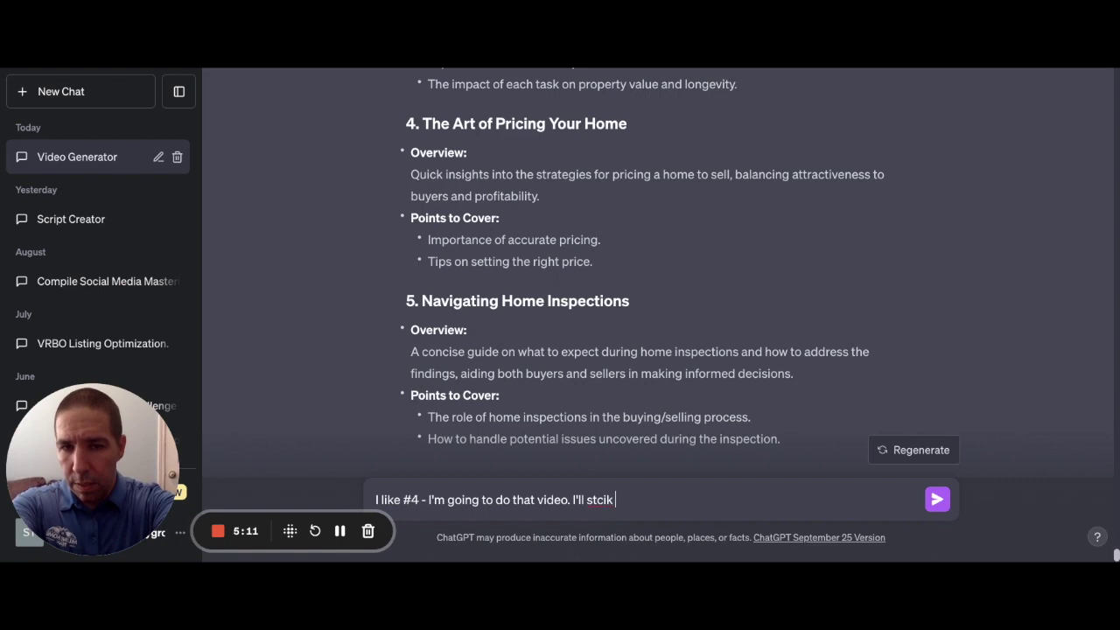
pyautogui.write('k cl')
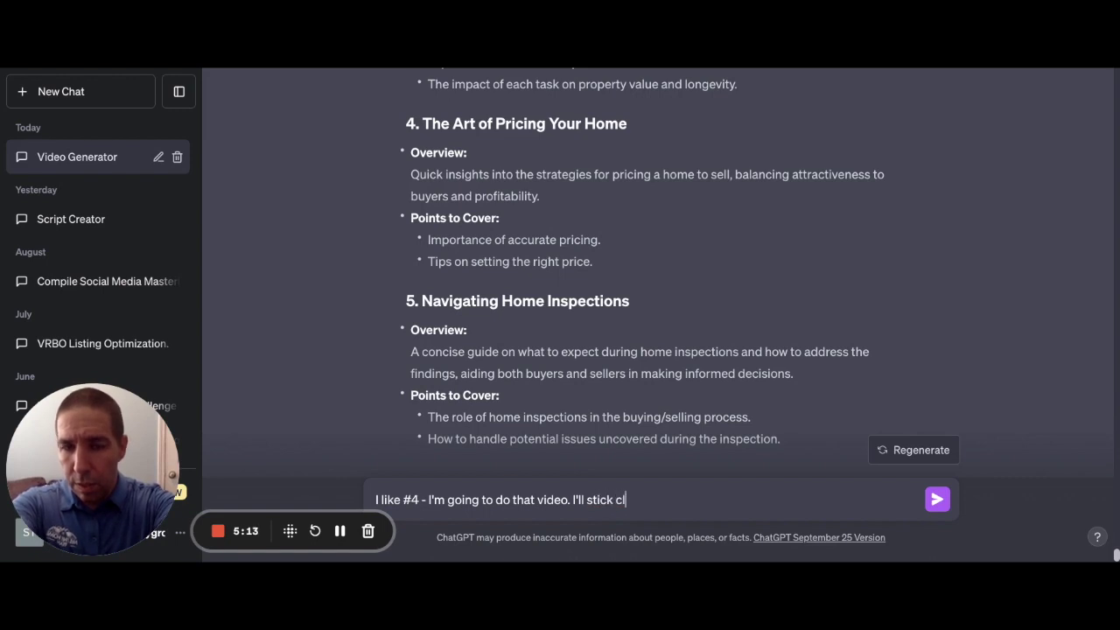
pyautogui.write('ose to the script and idea you')
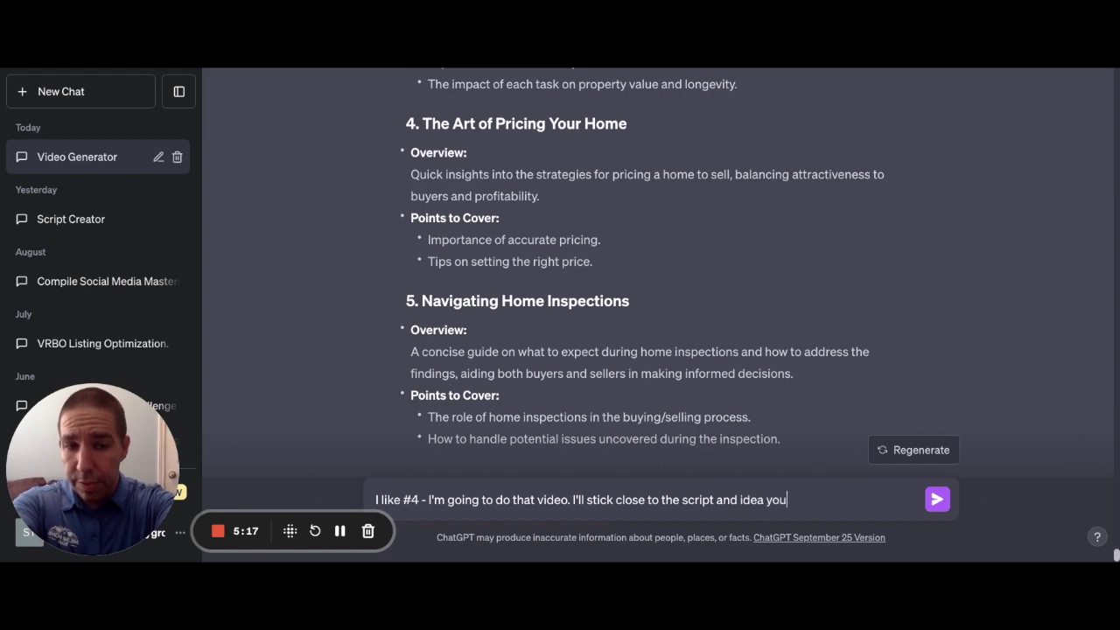
# Finish the reply with "gave, can you give me "the big 4" for that?" and send it
pyautogui.write(' gave, can')
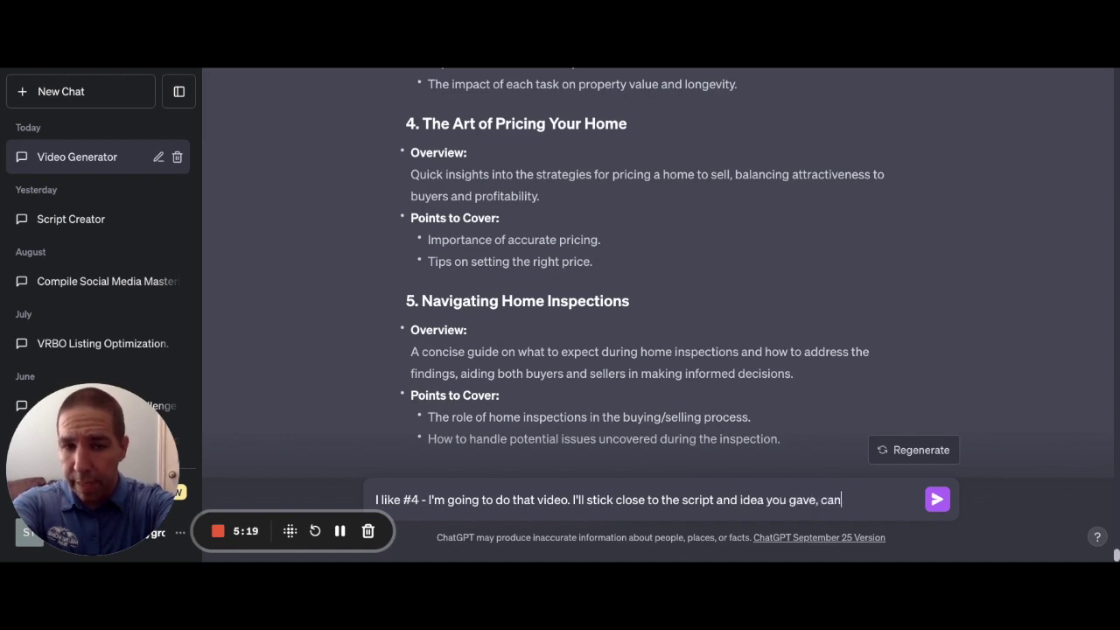
pyautogui.write(' you give me "t')
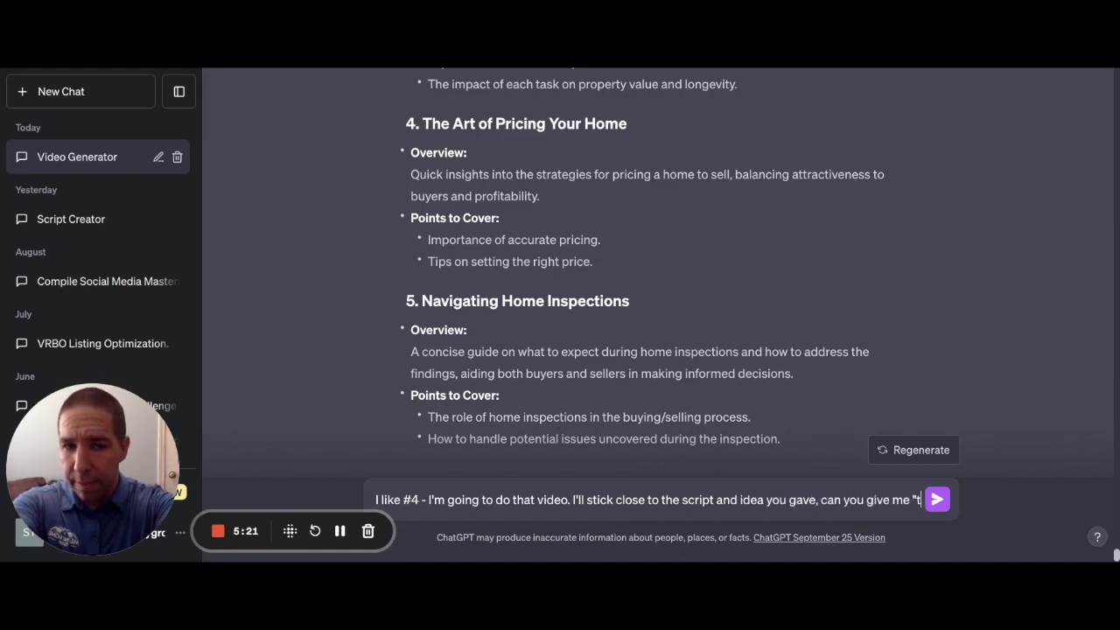
pyautogui.write('he big 4" for that?')
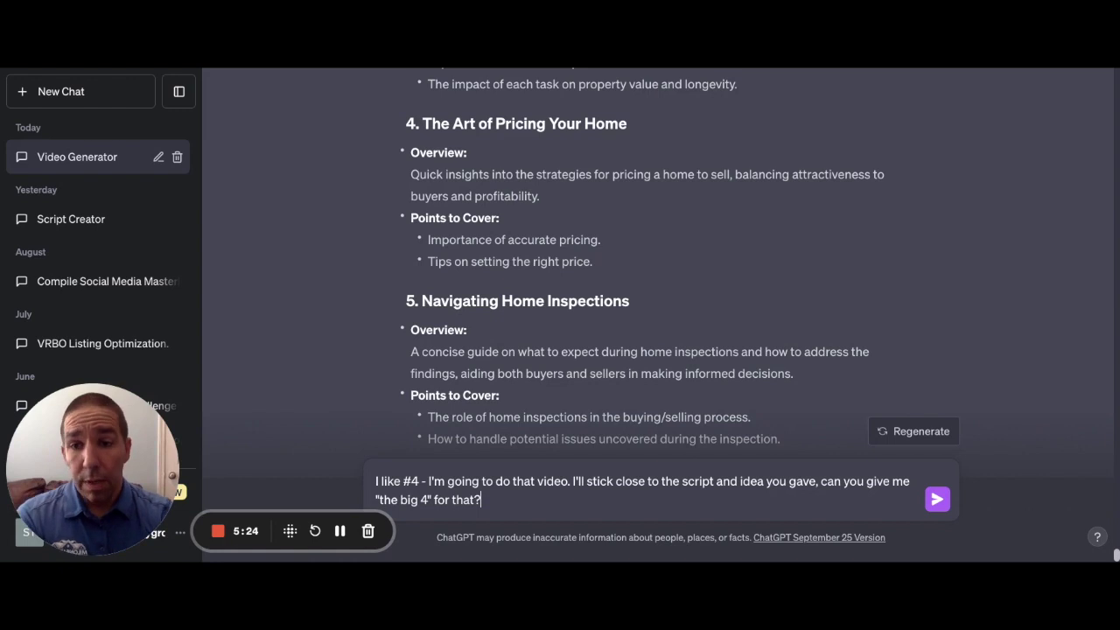
pyautogui.press('Return')
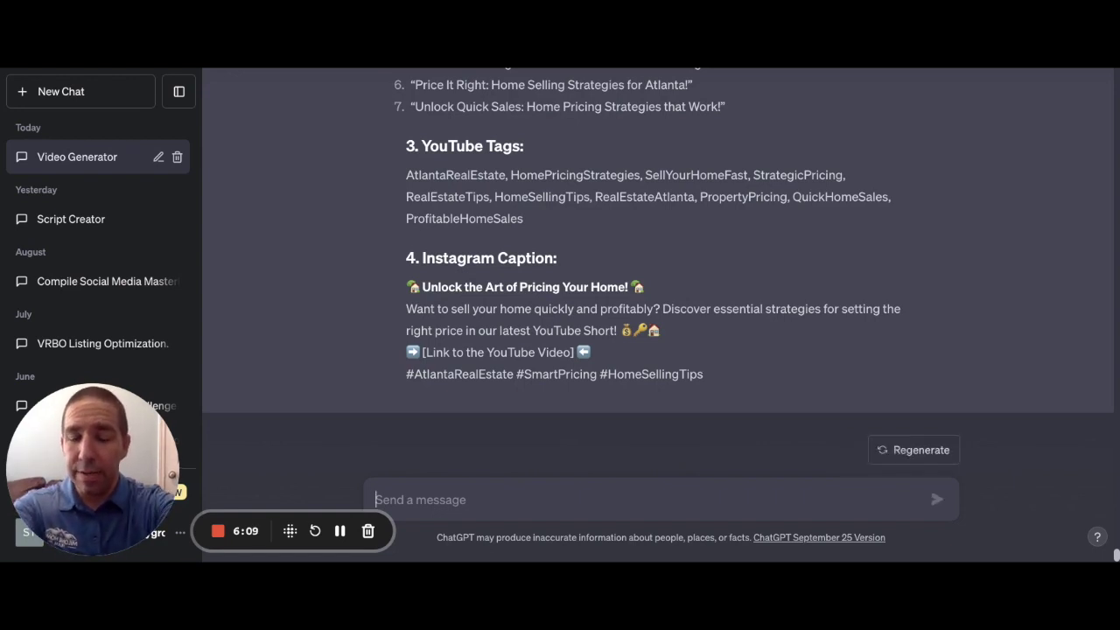
# Begin a follow-up message with "I want to turn that into a blog for my website."
pyautogui.write('I wan')
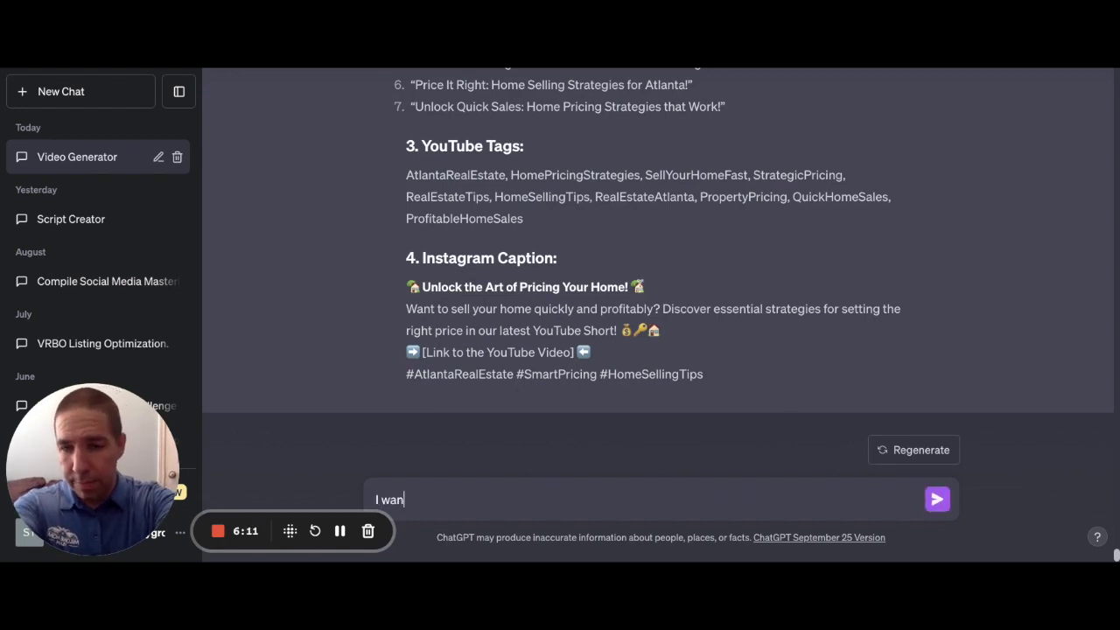
pyautogui.write('t to turn that ')
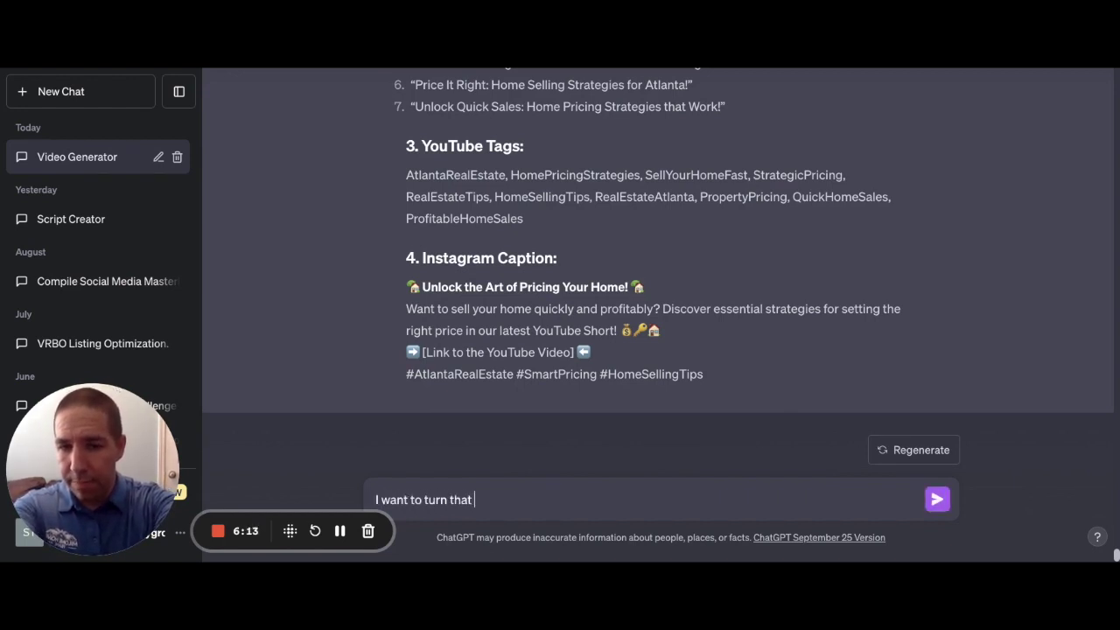
pyautogui.write('into a blog ')
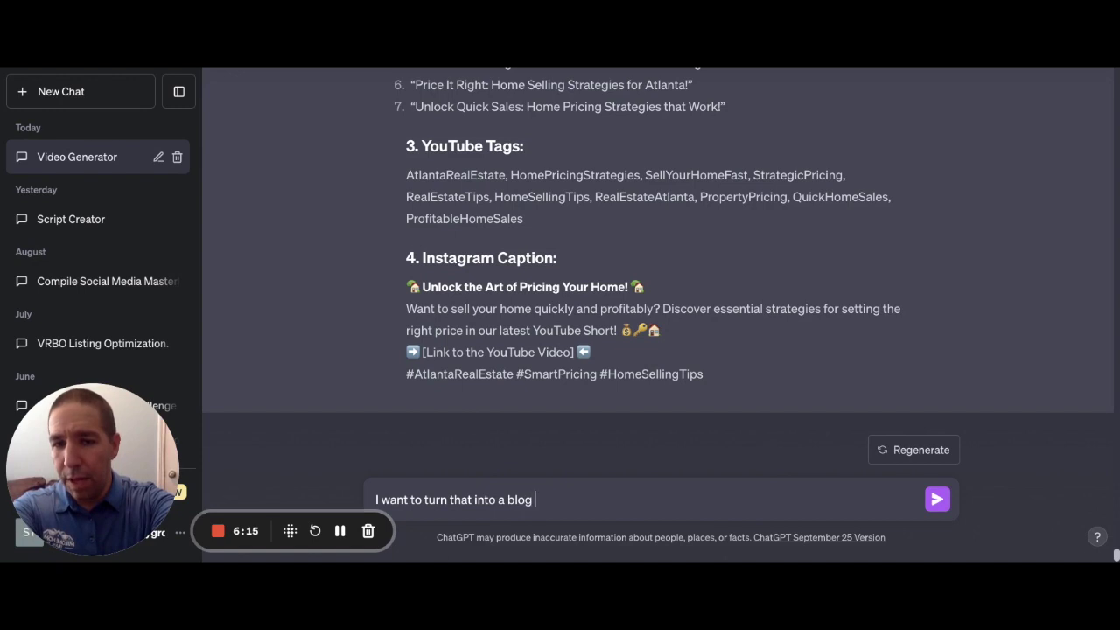
pyautogui.write('for my webs')
pyautogui.press('BackSpace')
pyautogui.write('website ')
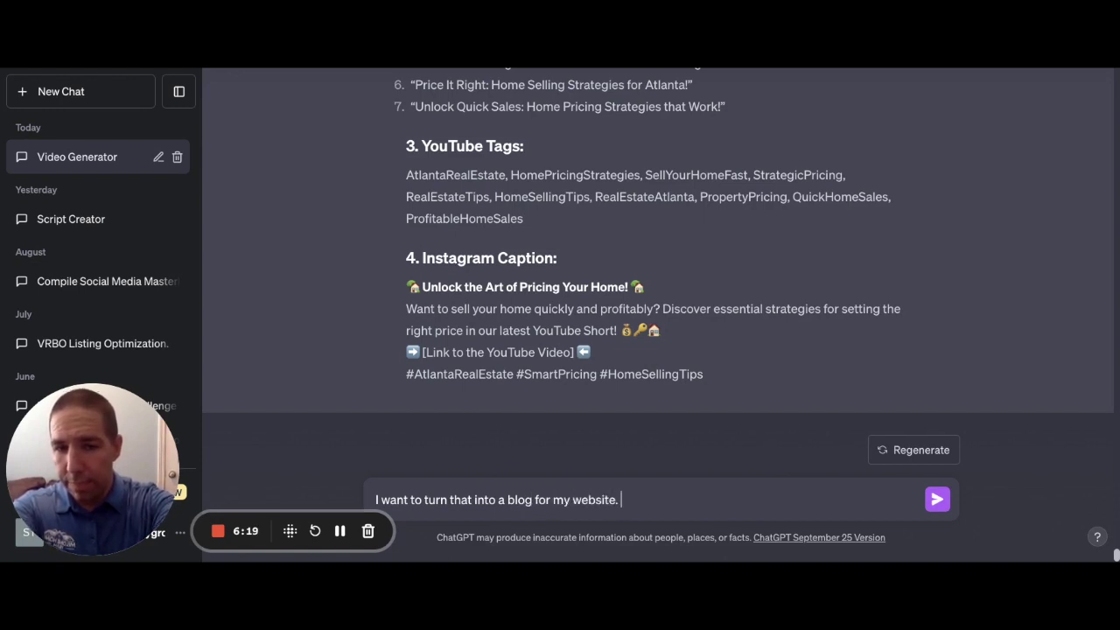
# Add the question "Can you give me a four paragraph synopsis of that that I can use for my blog?" to the message
pyautogui.write(' Can you give ')
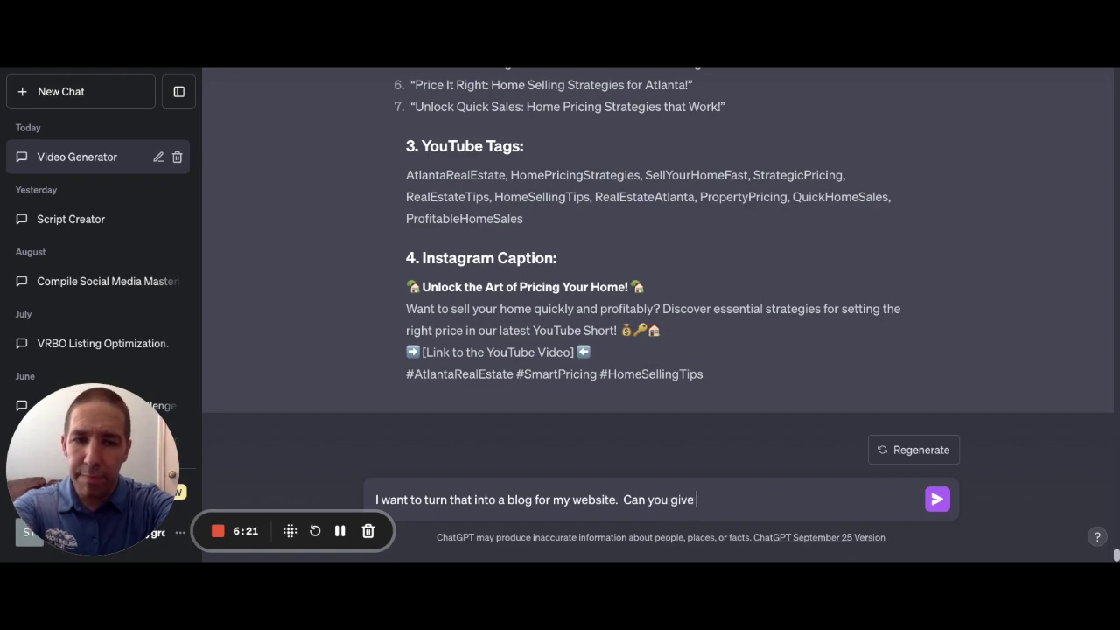
pyautogui.write('me a four')
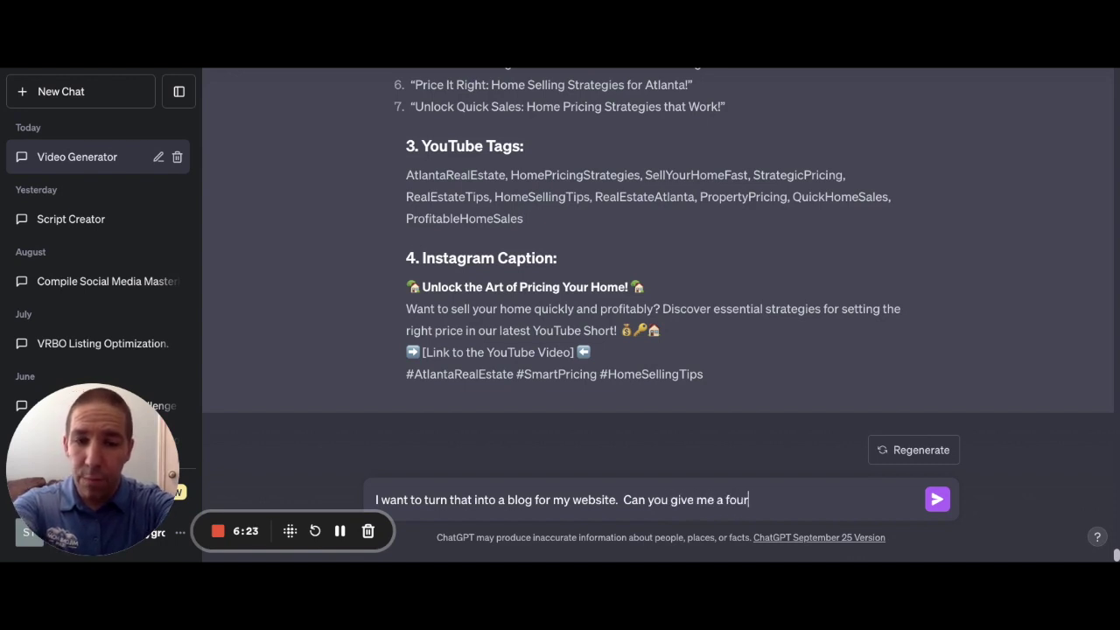
pyautogui.write(' paragrp')
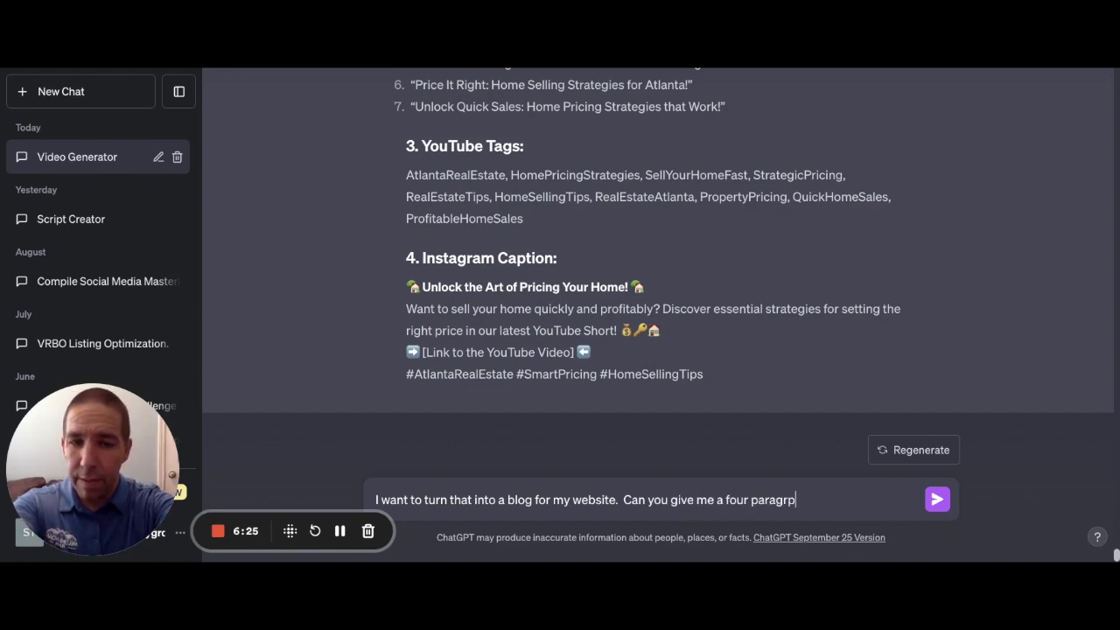
pyautogui.write('phosy')
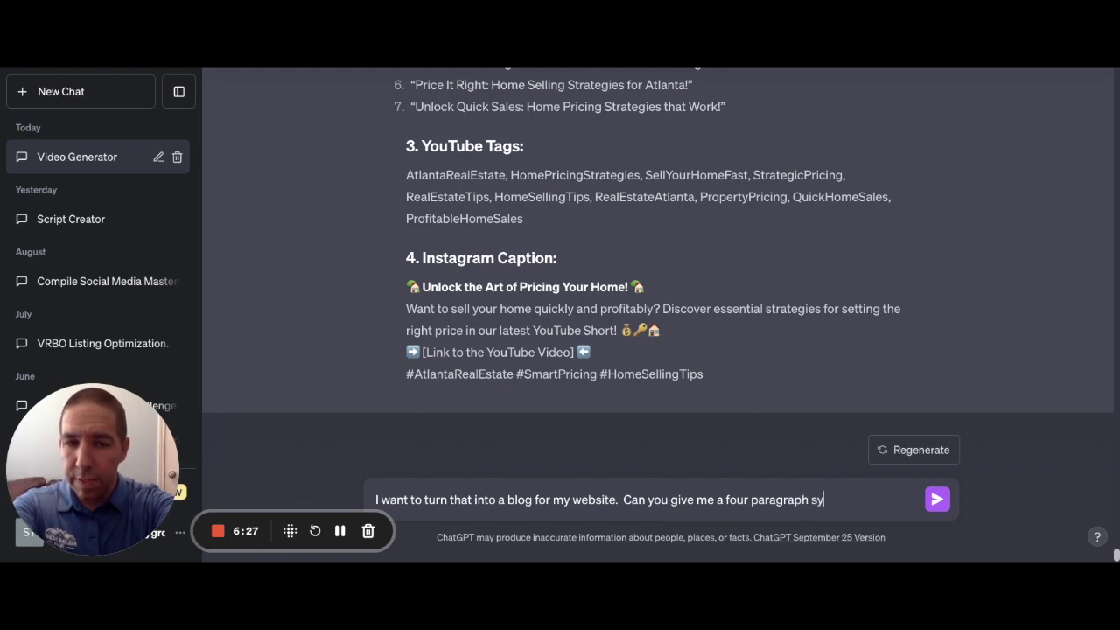
pyautogui.write('nopsis of that that I can ')
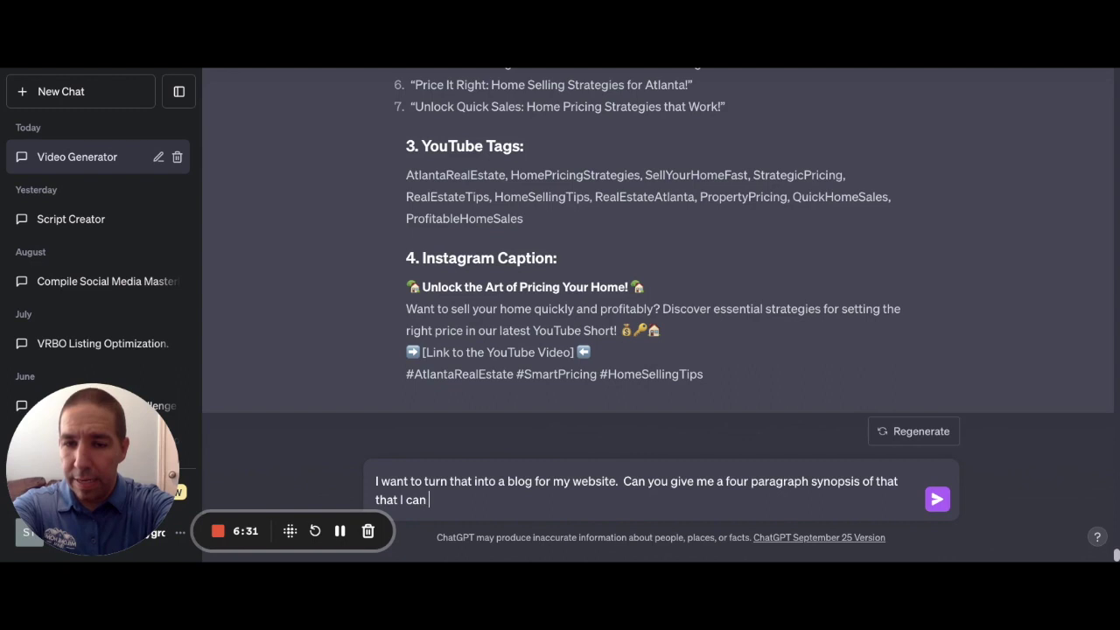
pyautogui.write('use for my blog?')
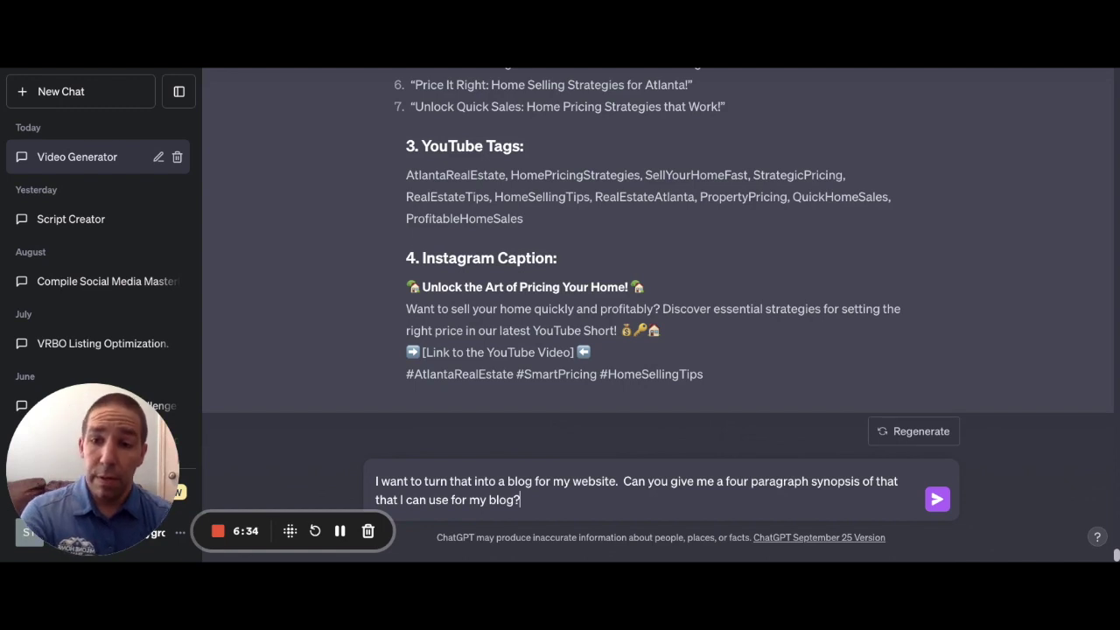
# Send the blog synopsis request and read through the generated four-paragraph post on home pricing
pyautogui.press('Return')
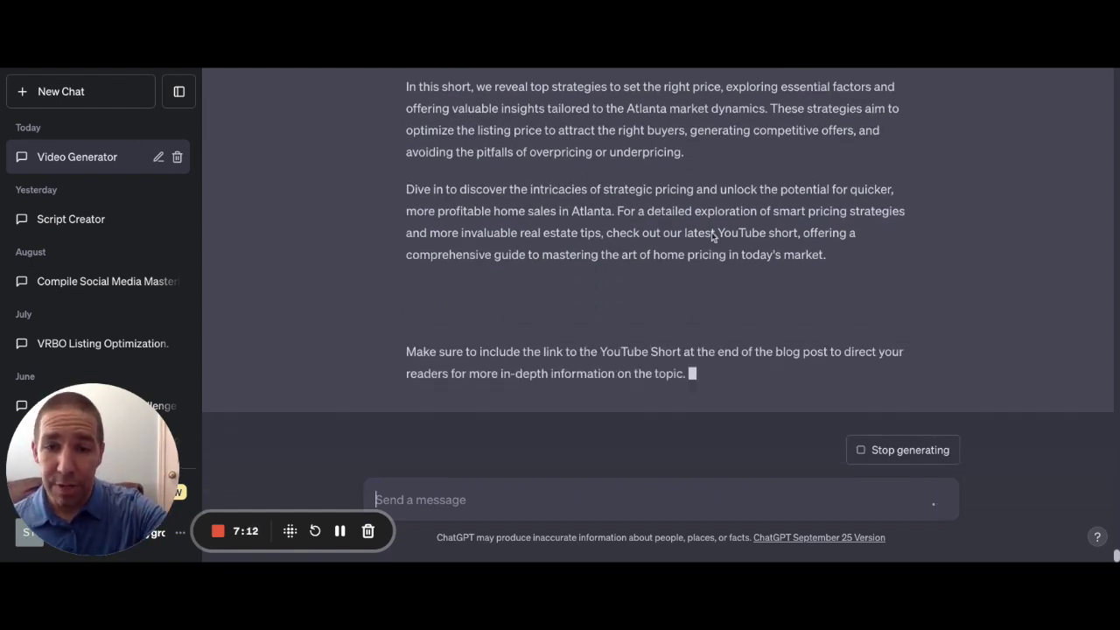
pyautogui.scroll(5, 640, 172)
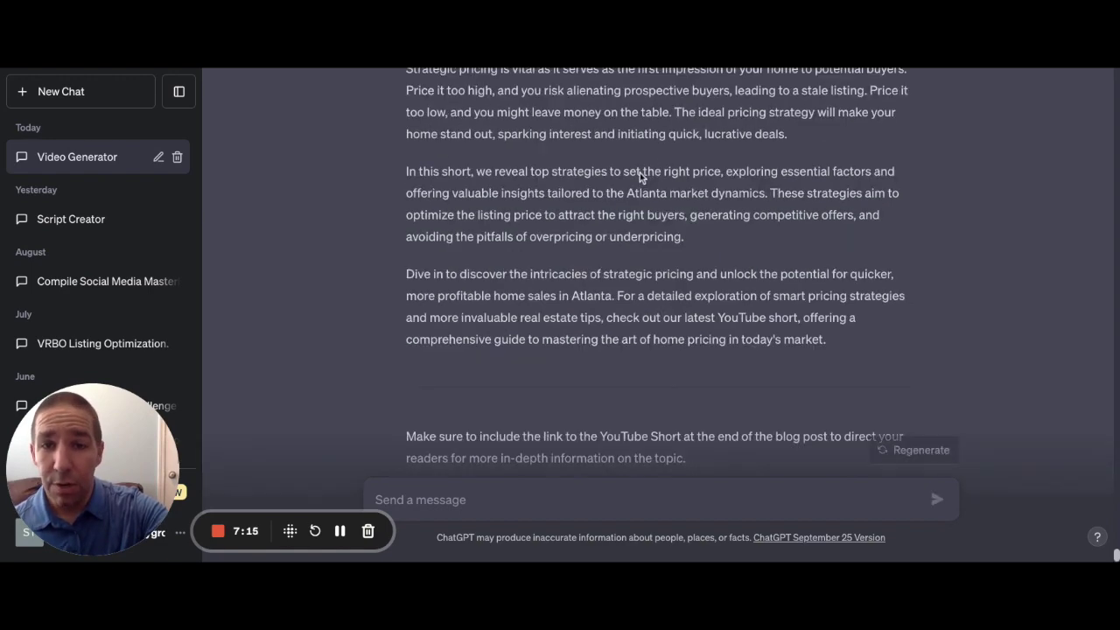
pyautogui.scroll(-3, 640, 173)
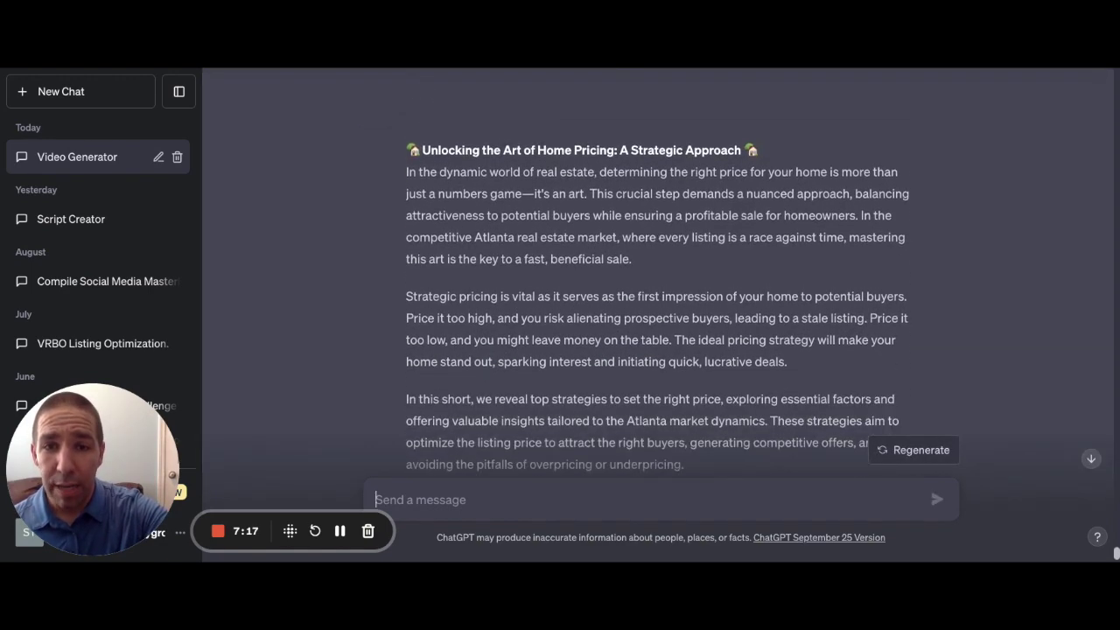
pyautogui.scroll(-2, 639, 263)
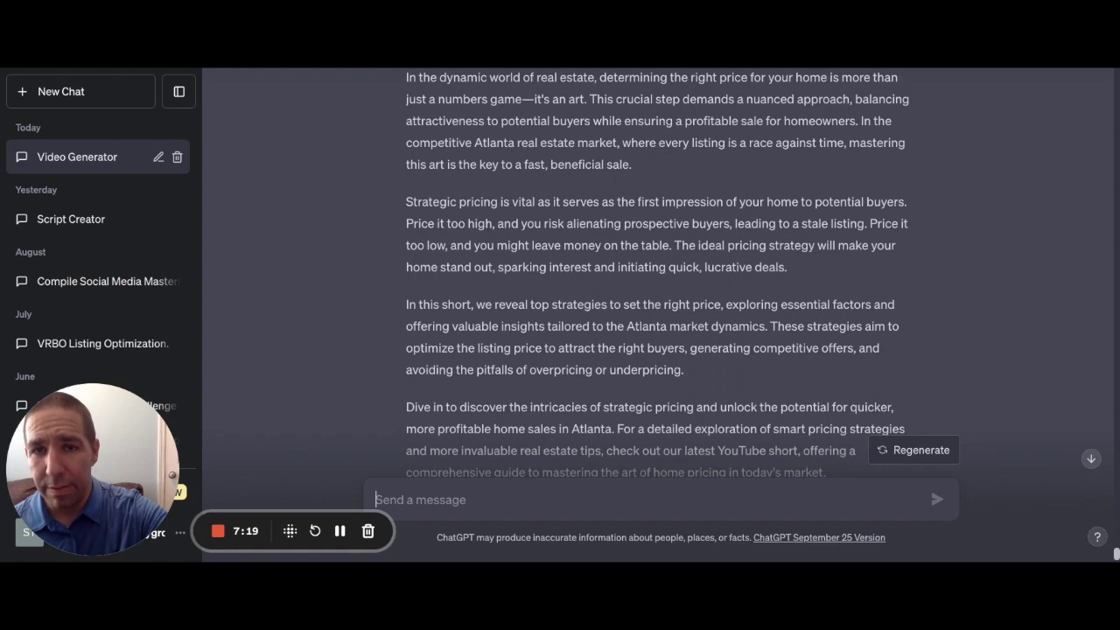
pyautogui.scroll(-1, 672, 171)
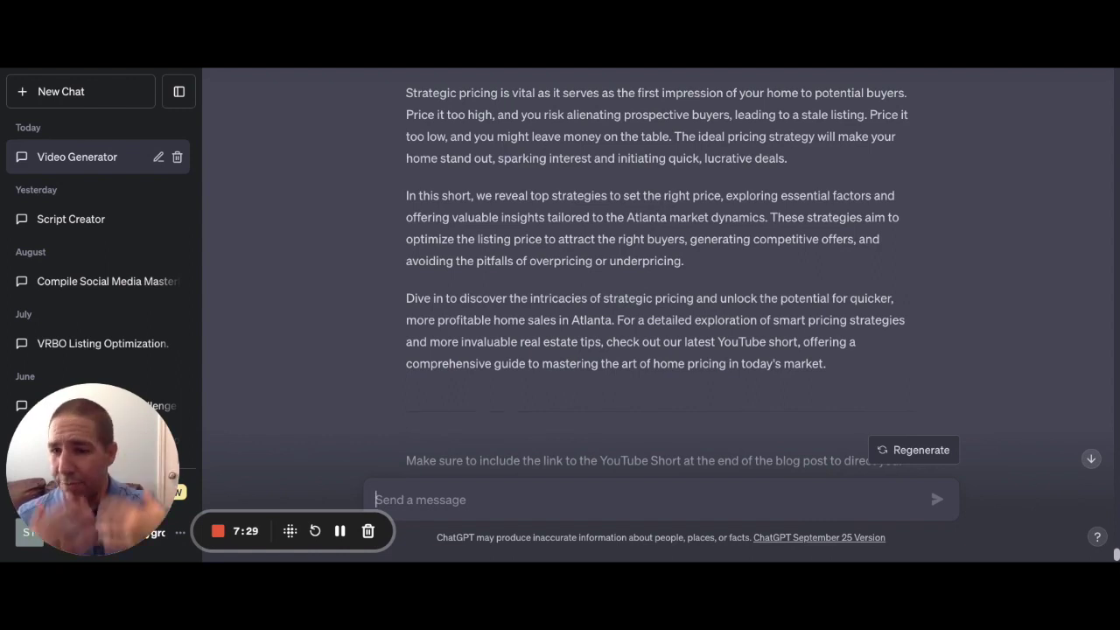
pyautogui.scroll(3, 689, 365)
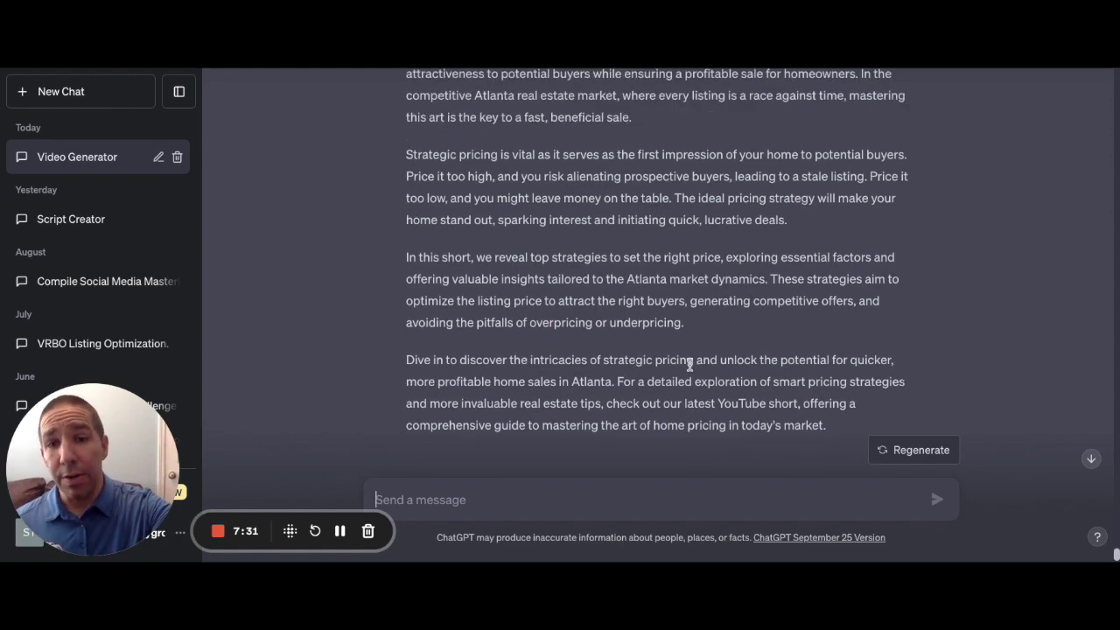
pyautogui.scroll(-5, 689, 365)
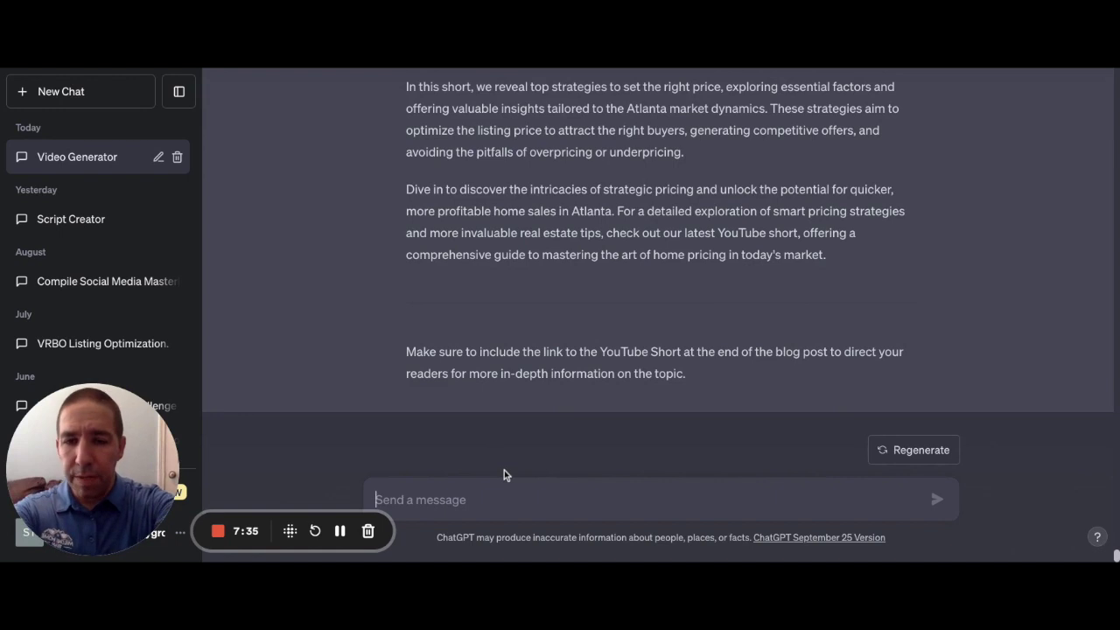
# Begin a message with "Now - I'd like to include this in a newsletter to my clients. This newsletter is more of a conversational, yet authoritative tone."
pyautogui.write("Now - I'")
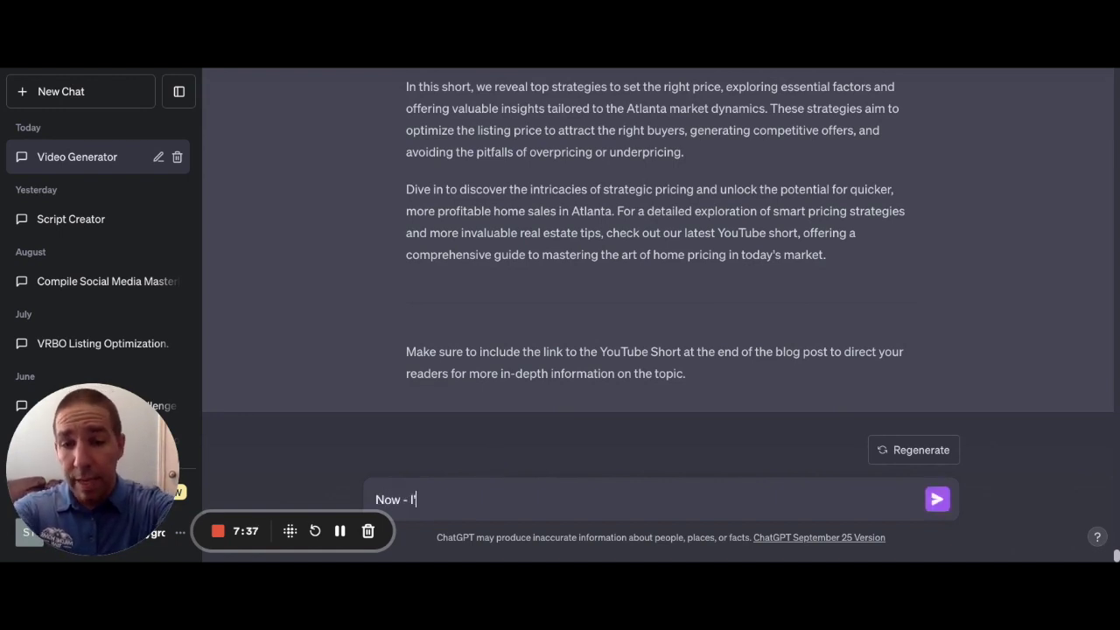
pyautogui.write('d like to includ')
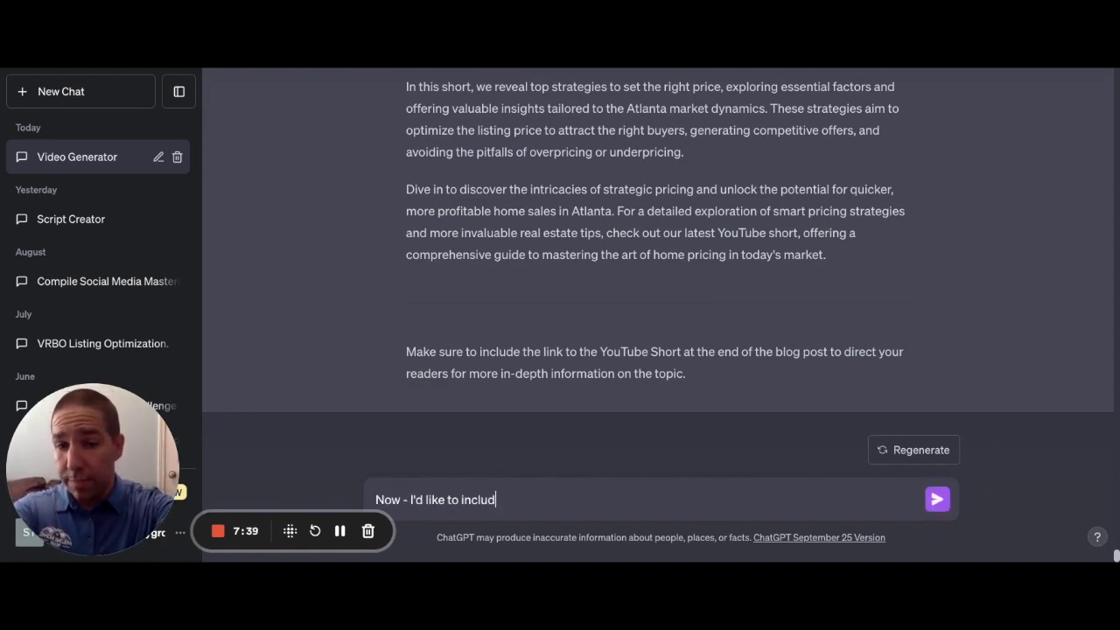
pyautogui.write('e this in a newsl')
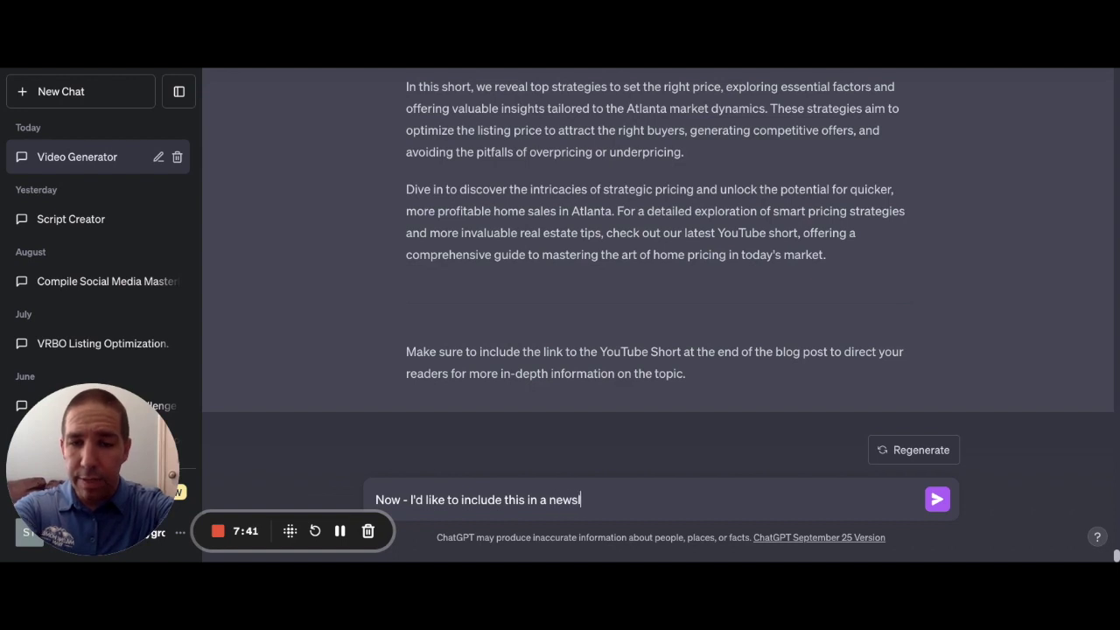
pyautogui.write('etter to my ')
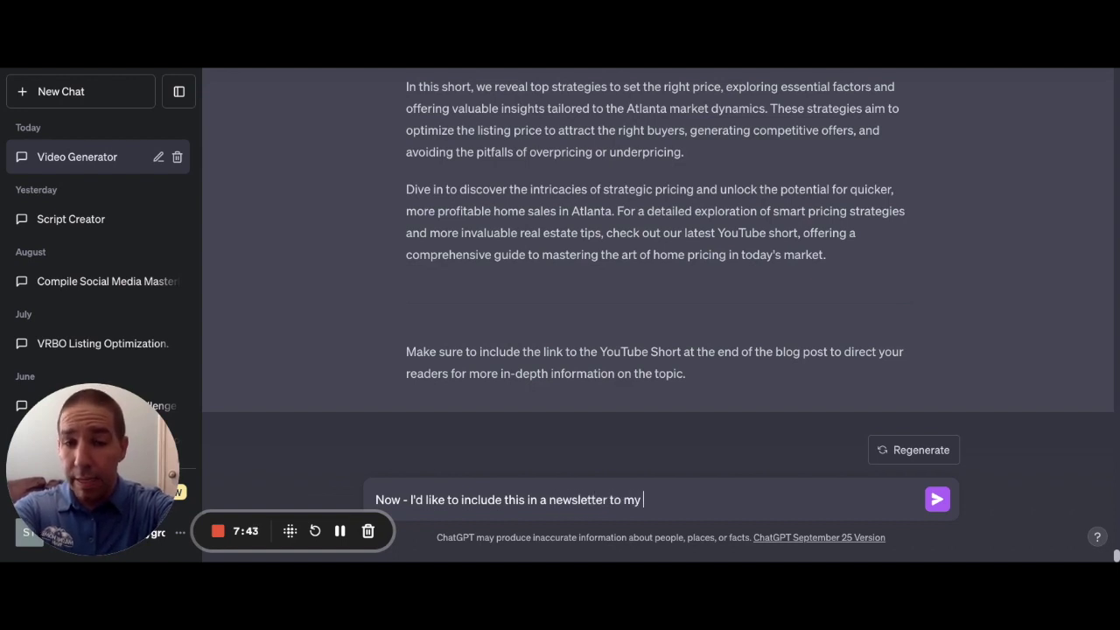
pyautogui.write('clients.  This newsletter is more of a conversational')
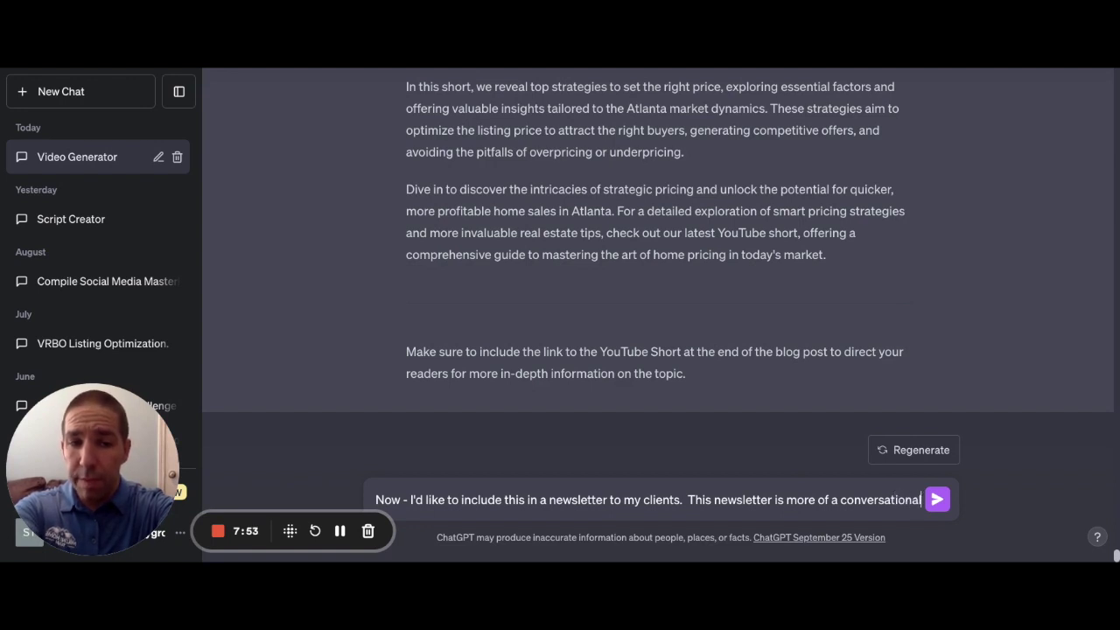
pyautogui.write(', yet authoritative tone. Cnayou')
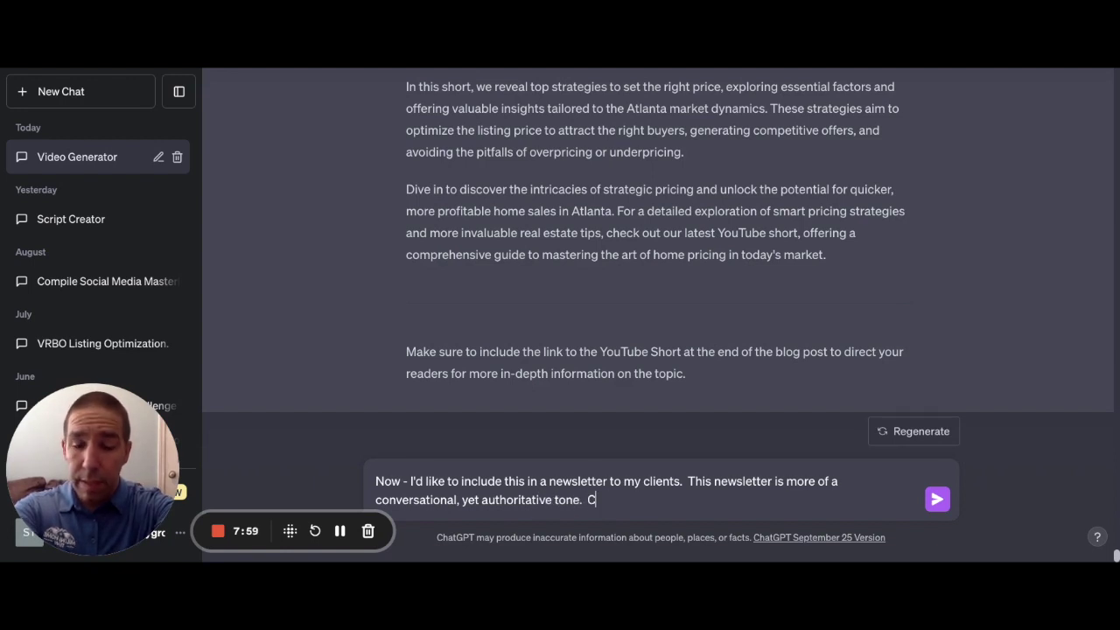
# Add the request "Can you rewrite that in that tone" to the newsletter message
pyautogui.press('BackSpace')
pyautogui.press('BackSpace')
pyautogui.press('BackSpace')
pyautogui.press('BackSpace')
pyautogui.press('BackSpace')
pyautogui.press('BackSpace')
pyautogui.write('an you w')
pyautogui.press('BackSpace')
pyautogui.write('re')
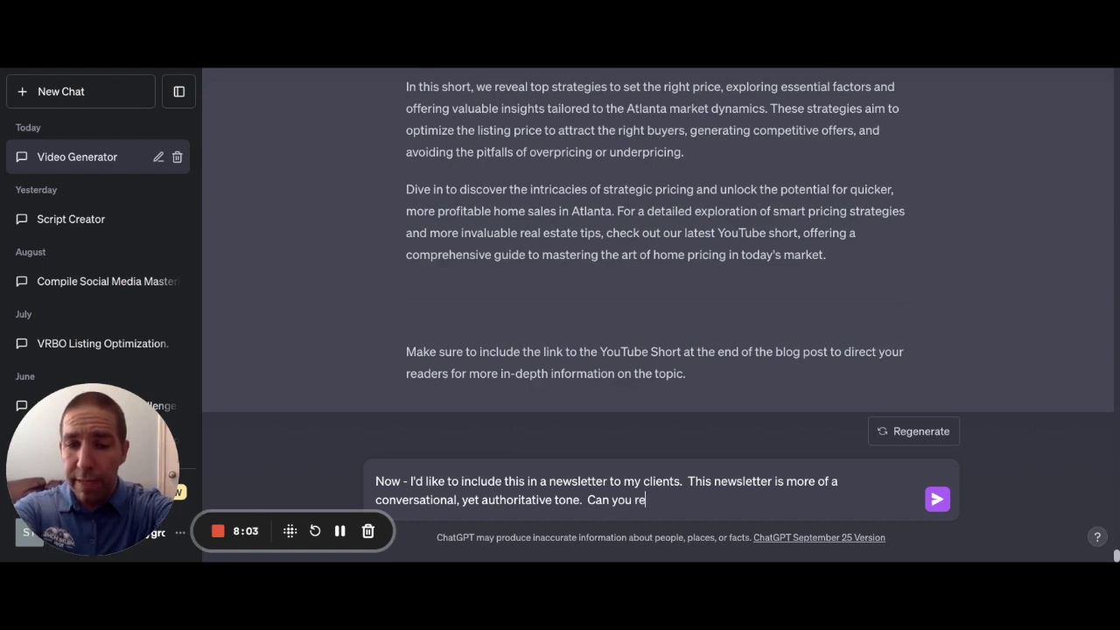
pyautogui.write('write t')
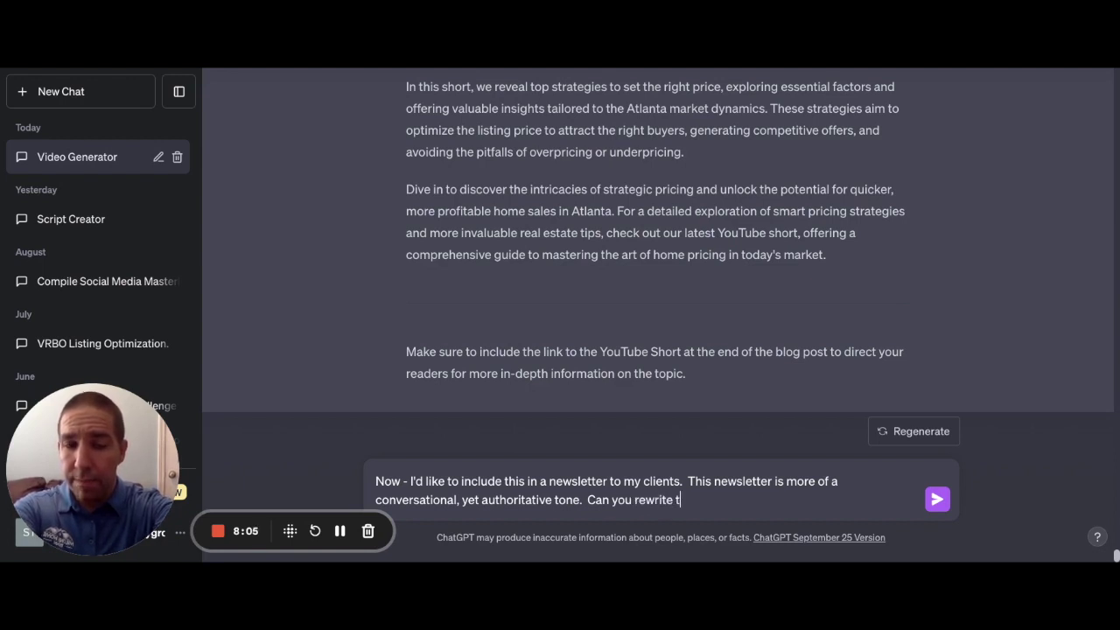
pyautogui.write('hat in that tone')
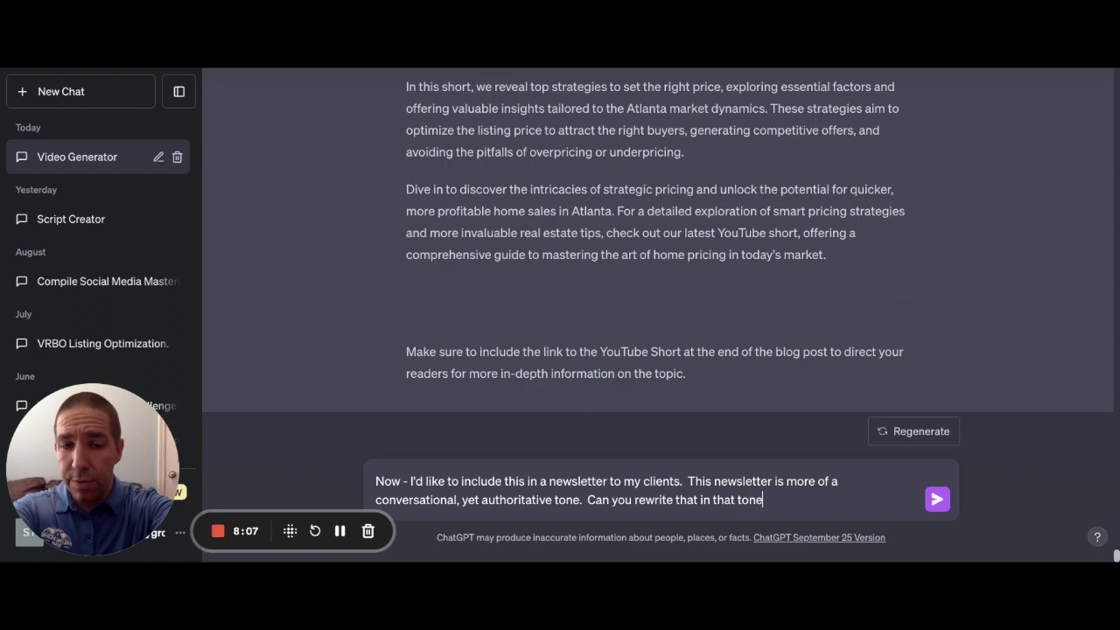
# Finish the newsletter request with "in 3 paragraphs" and send it
pyautogui.write(' in 3 paragraph')
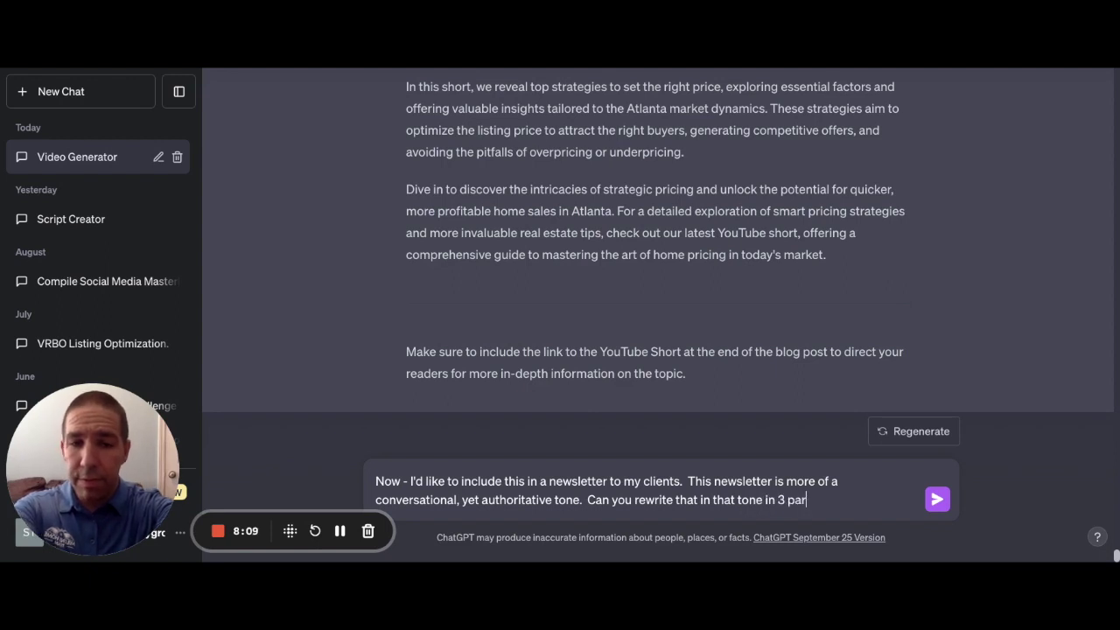
pyautogui.press('BackSpace')
pyautogui.press('BackSpace')
pyautogui.press('BackSpace')
pyautogui.press('BackSpace')
pyautogui.write('graphs')
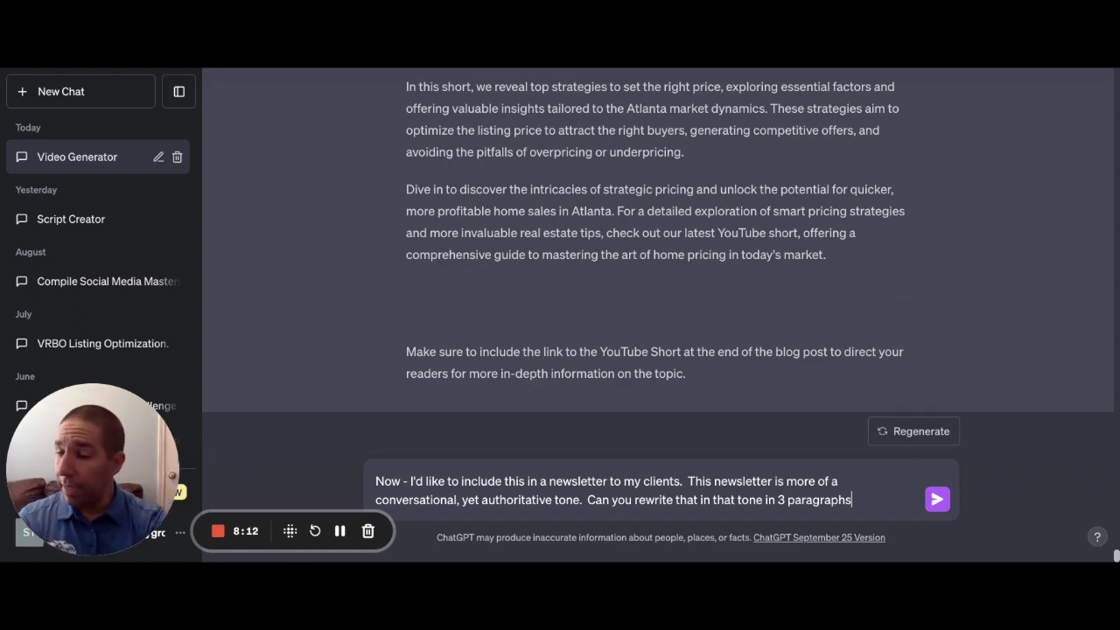
pyautogui.press('Return')
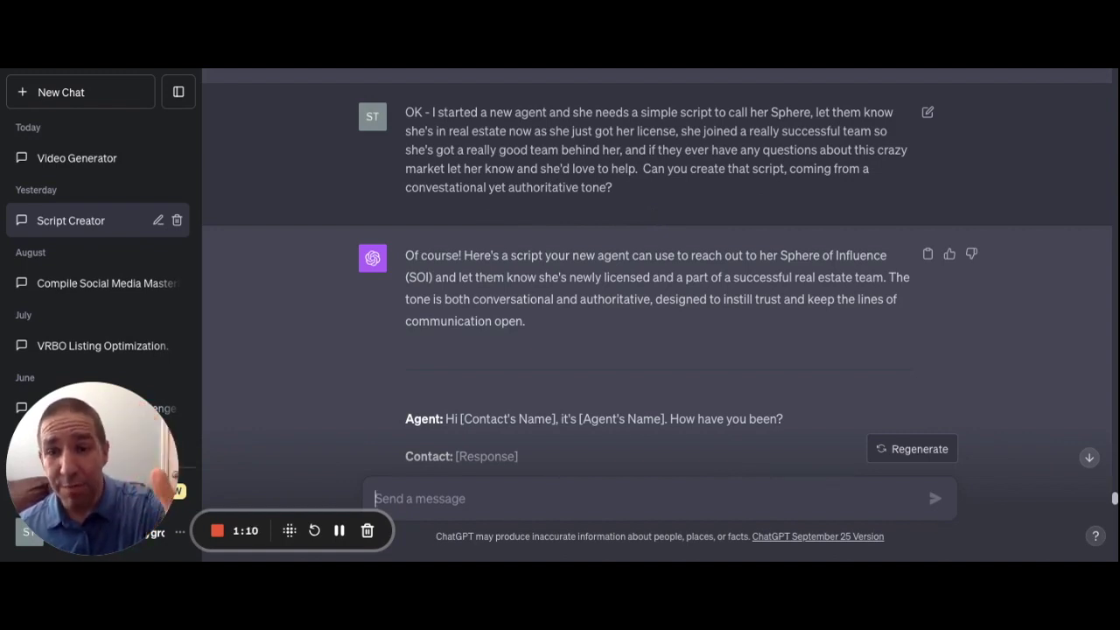
# Read the new agent's sphere call script in the Script Creator chat, continuing to the tweaked version of it
pyautogui.scroll(-3, 644, 250)
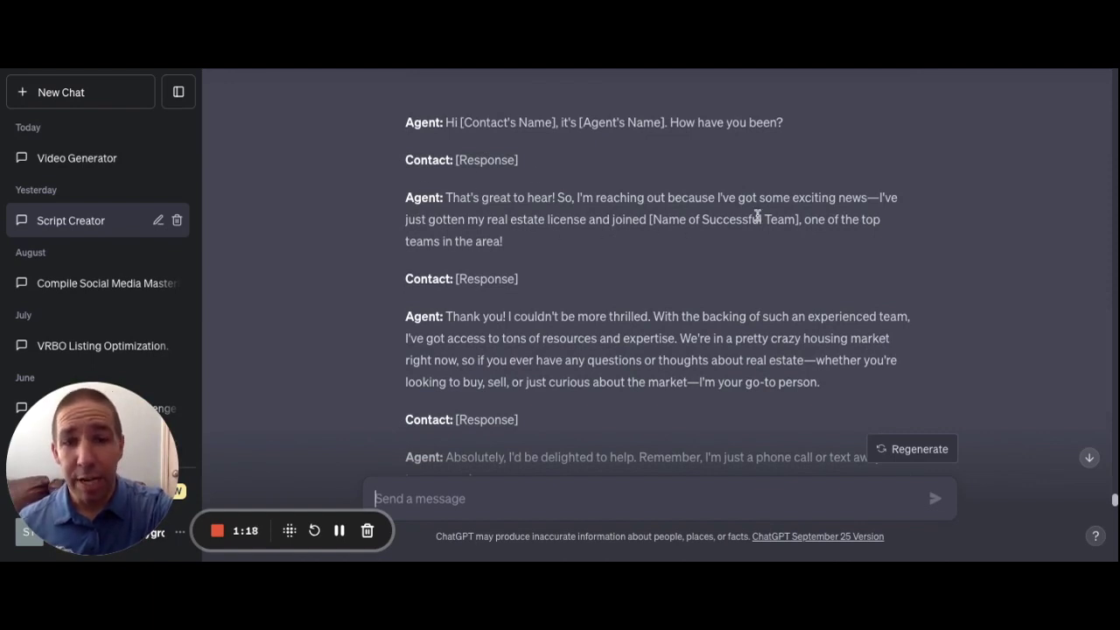
pyautogui.scroll(-2, 658, 329)
pyautogui.scroll(-1, 657, 330)
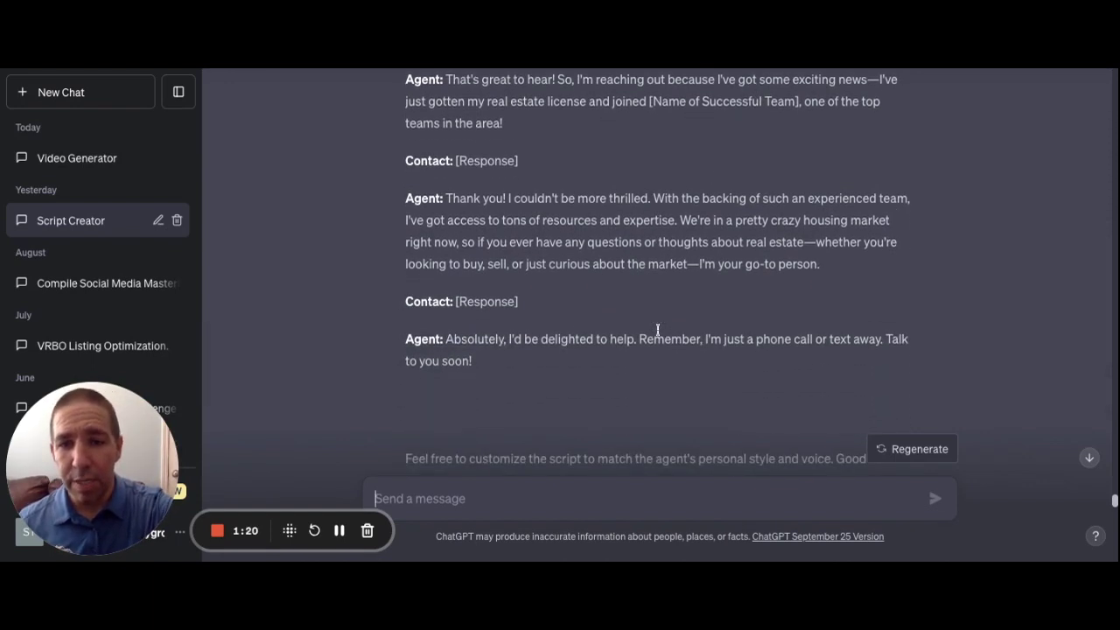
pyautogui.scroll(1, 655, 324)
pyautogui.scroll(-1, 661, 330)
pyautogui.scroll(-1, 658, 329)
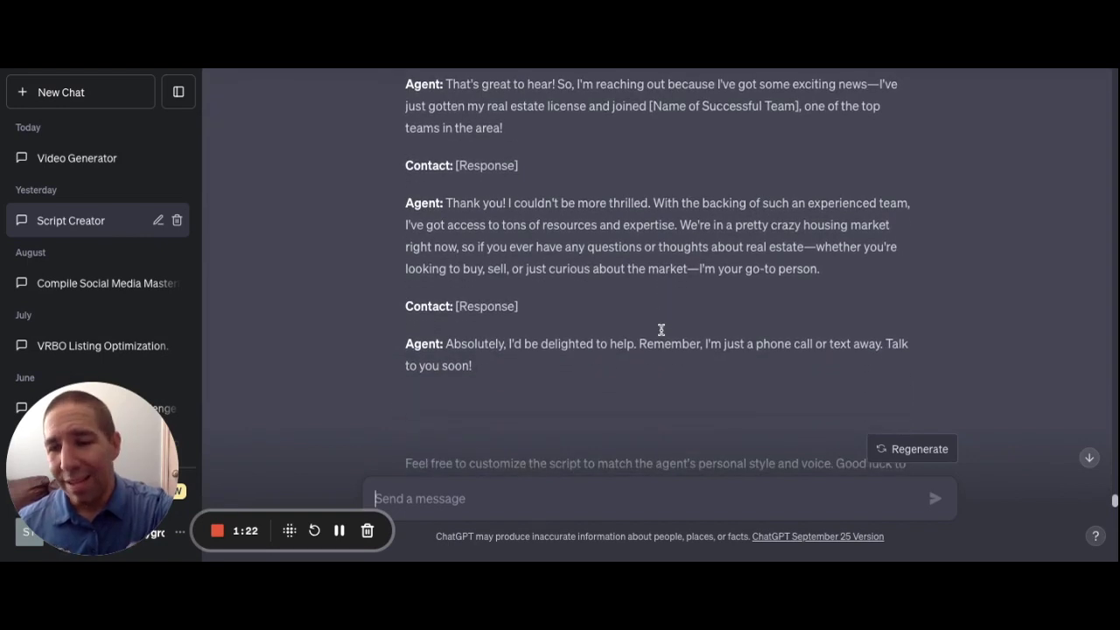
pyautogui.scroll(-1, 657, 329)
pyautogui.scroll(-8, 658, 329)
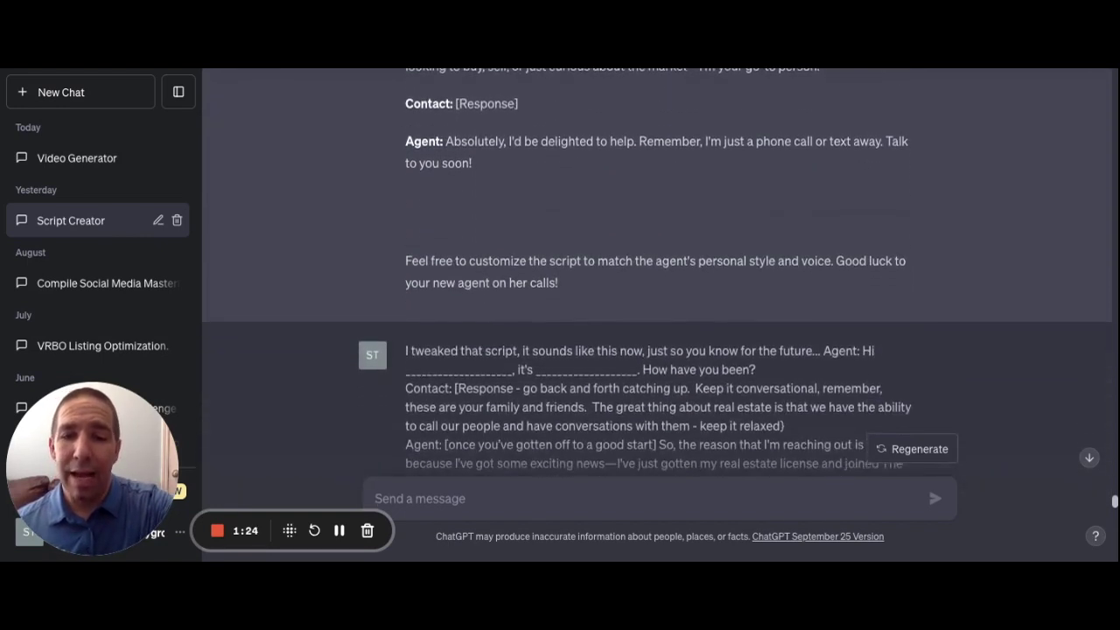
pyautogui.scroll(-2, 658, 329)
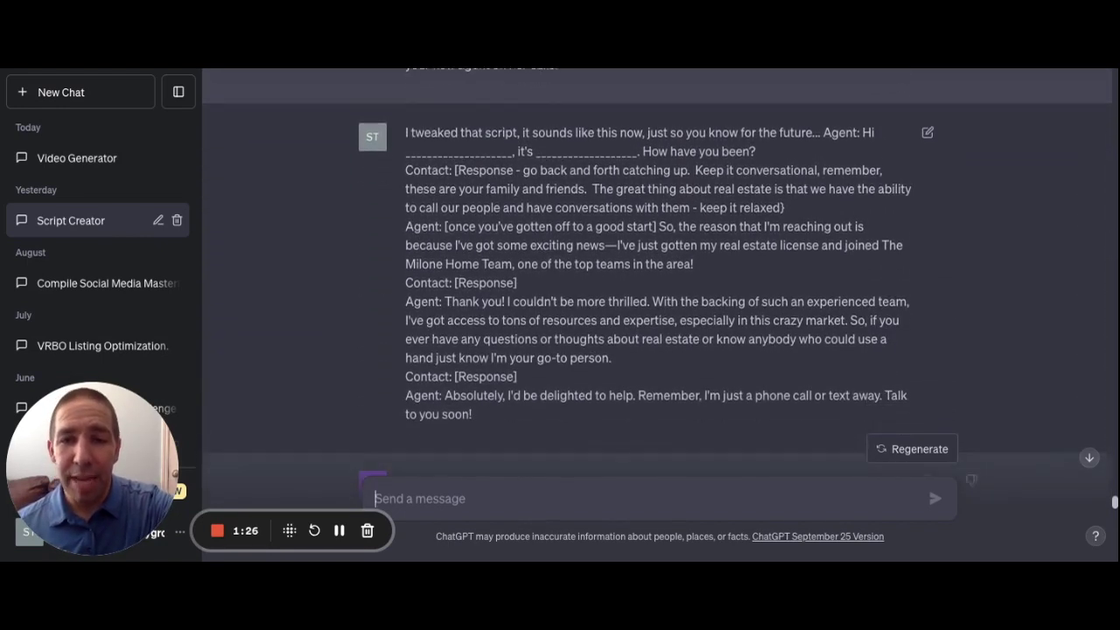